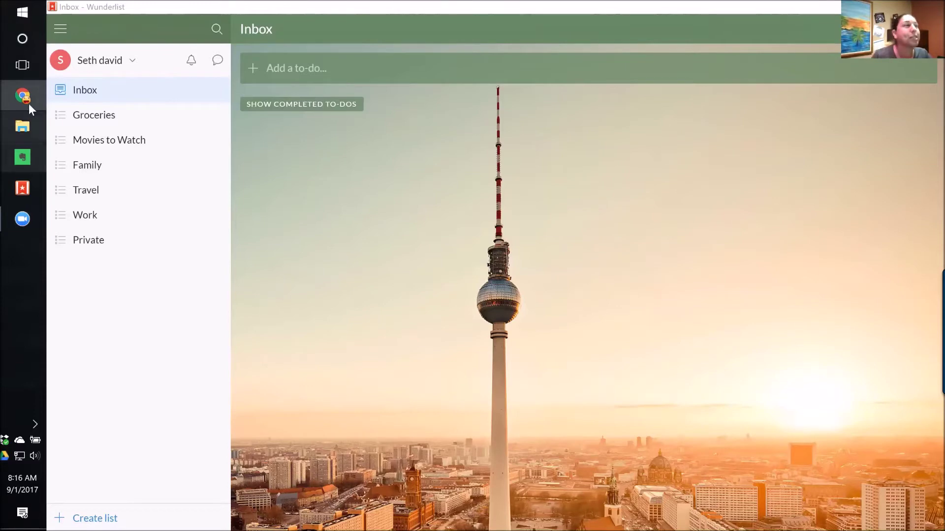
Switch to Chrome's Screen Cast tab mirroring the phone's Wunderlist lists.
mouse_move(28, 93)
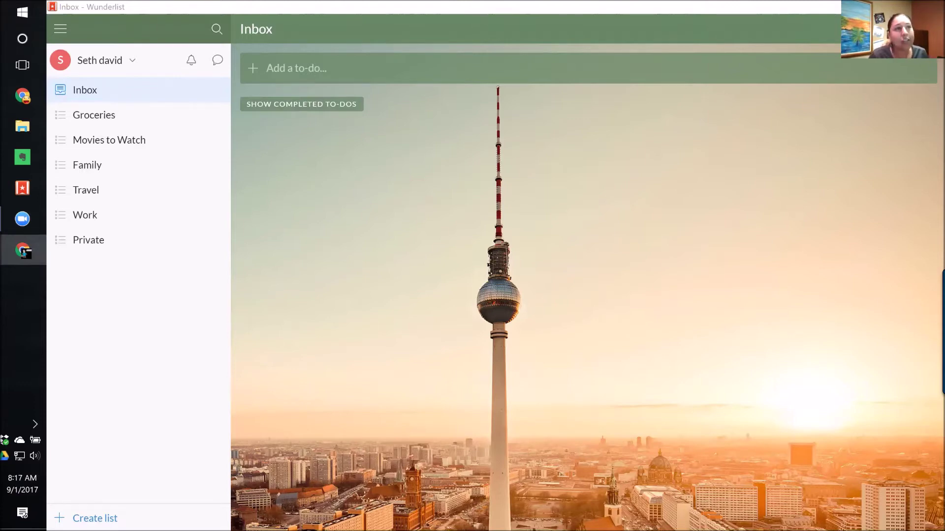
left_click(22, 250)
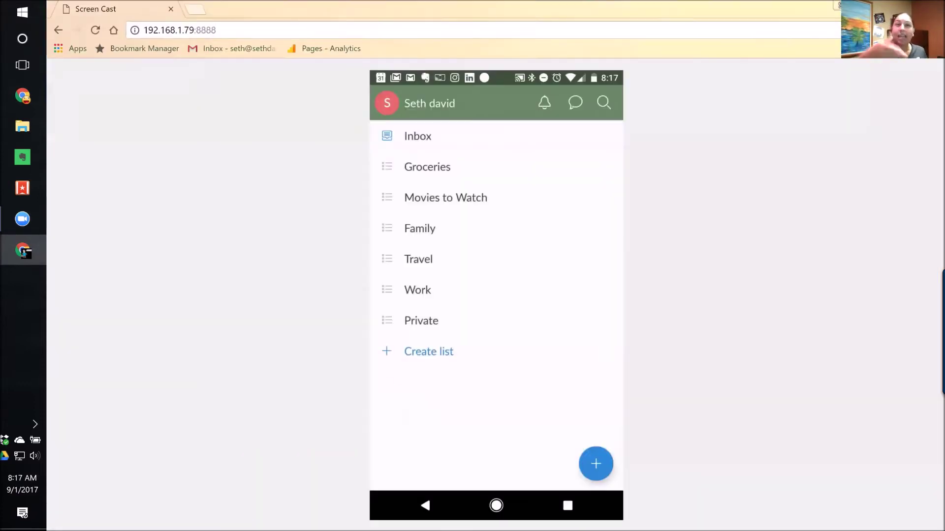
Bring the desktop Wunderlist Inbox back in front of the phone screencast.
left_click(22, 188)
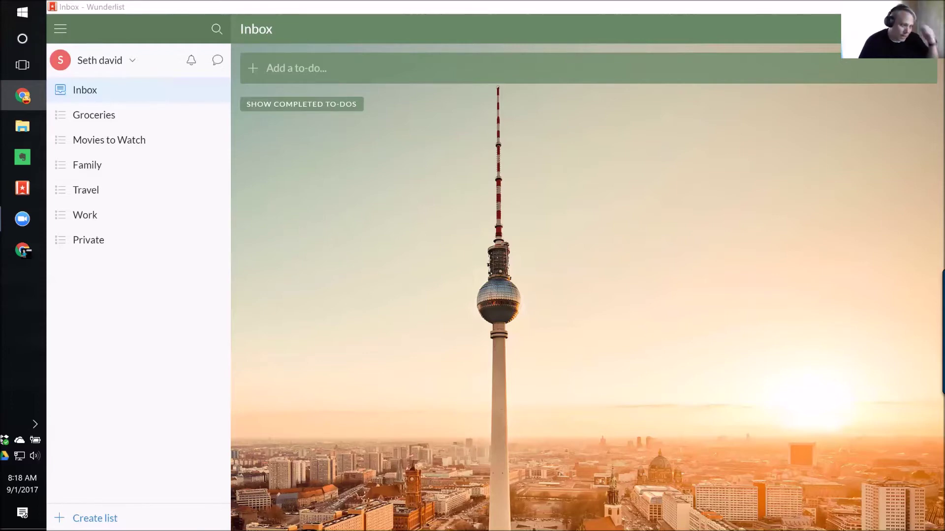
Toggle between the Wunderlist and Chrome windows, ending on the phone's Screen Cast page.
left_click(311, 8)
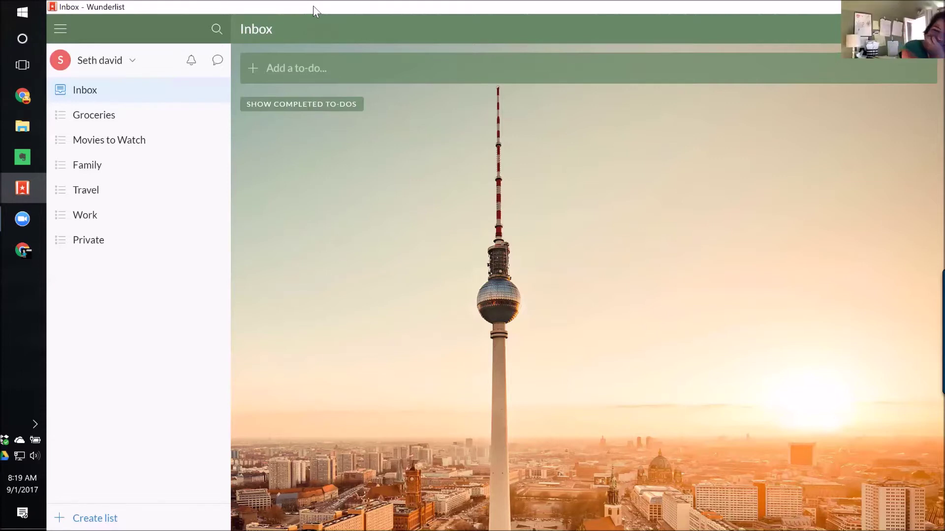
key("alt+Tab")
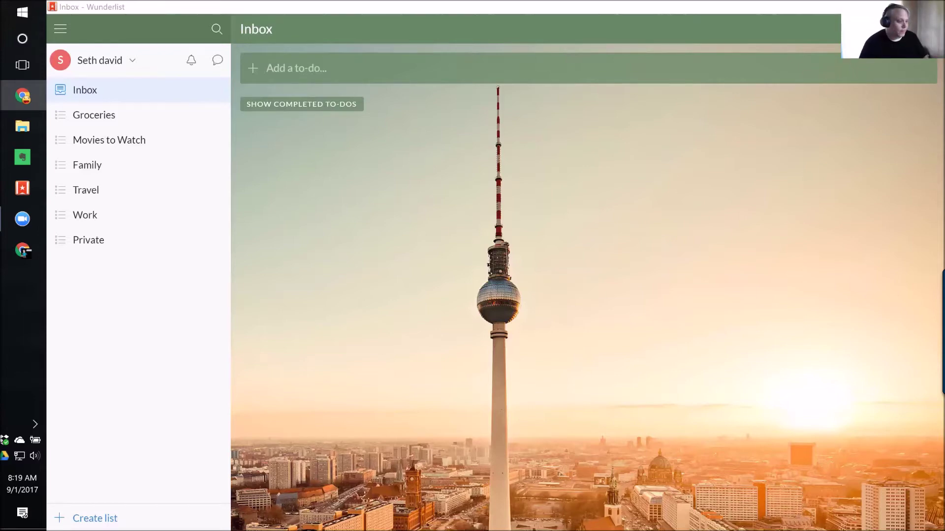
left_click(319, 5)
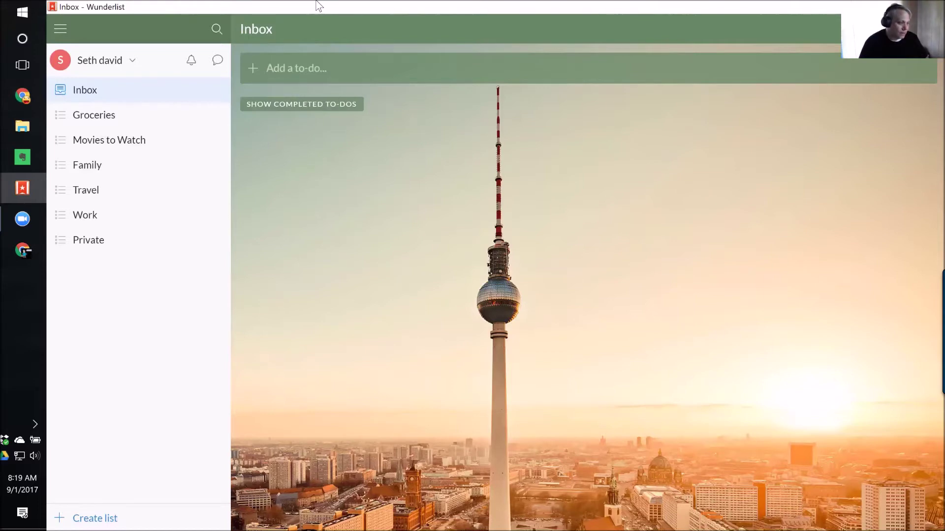
left_click_drag(316, 2, 322, 1)
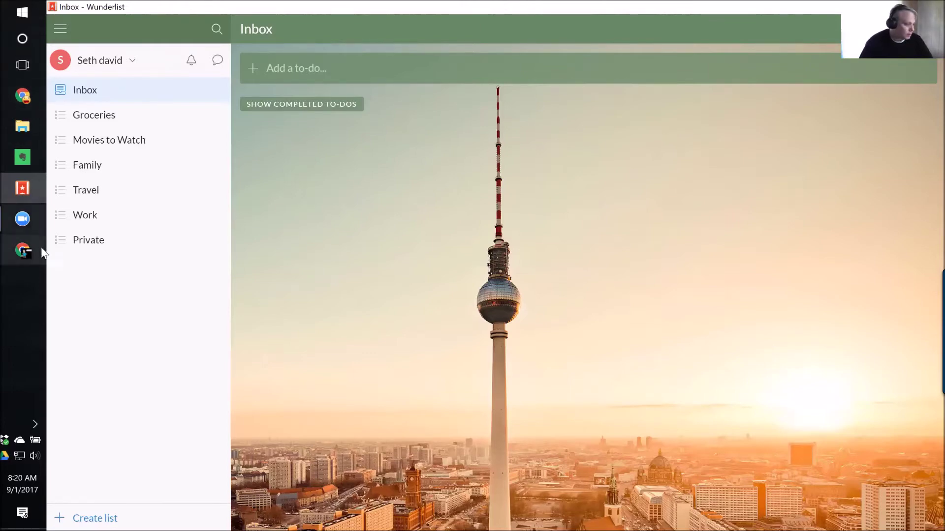
left_click(22, 252)
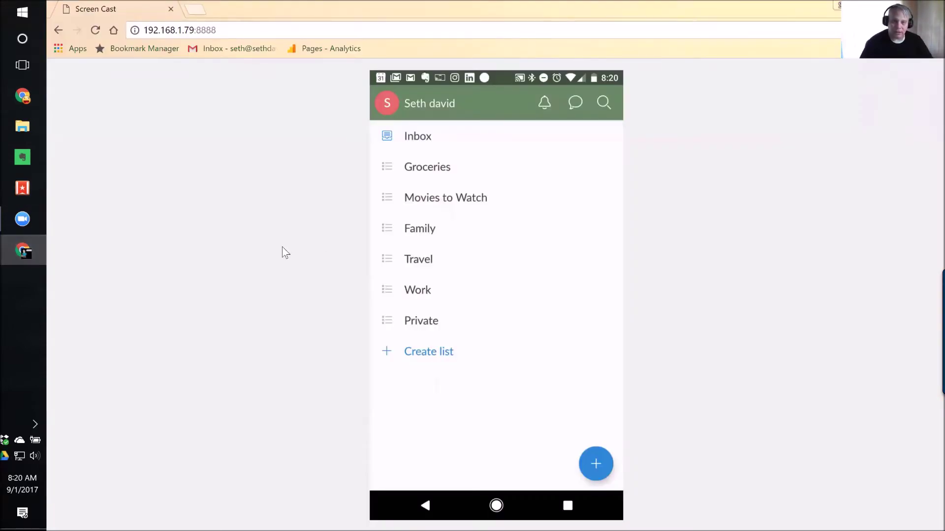
Return from the Chrome phone mirror to the desktop Wunderlist Inbox.
mouse_move(23, 188)
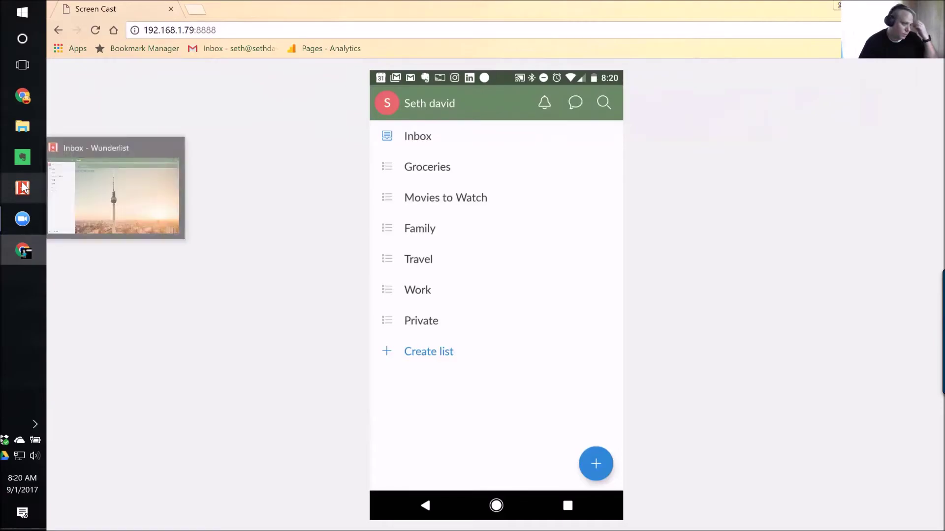
left_click(22, 187)
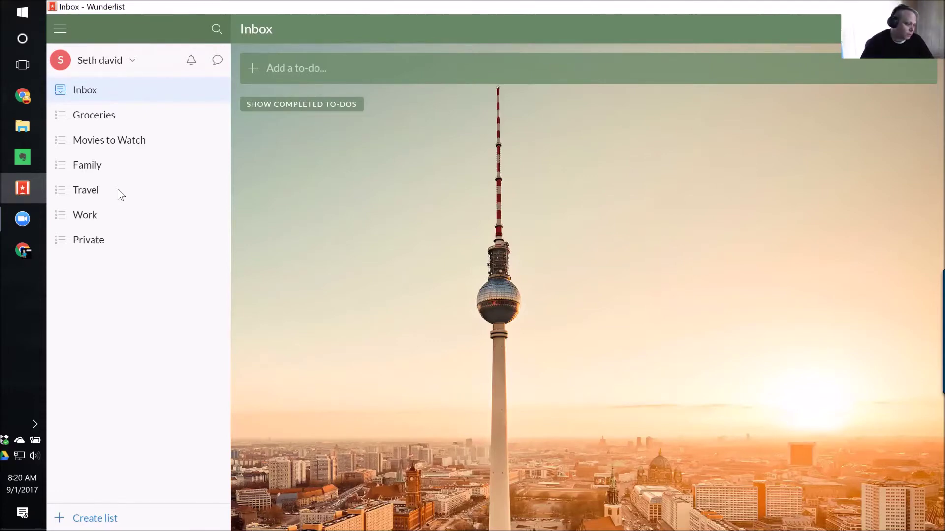
Browse the Groceries, Movies to Watch, Family, Travel, Work and Private lists.
left_click(91, 114)
left_click(86, 140)
left_click(82, 167)
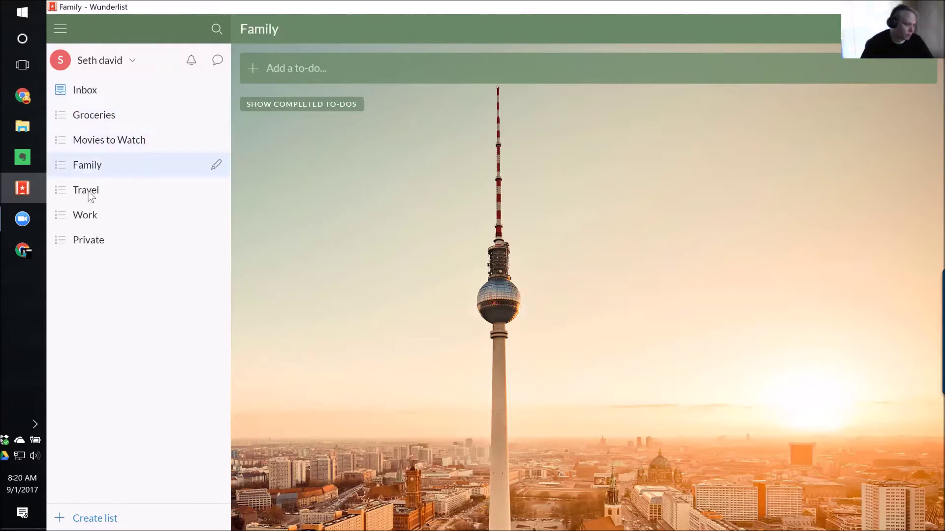
left_click(90, 195)
left_click(84, 217)
left_click(91, 242)
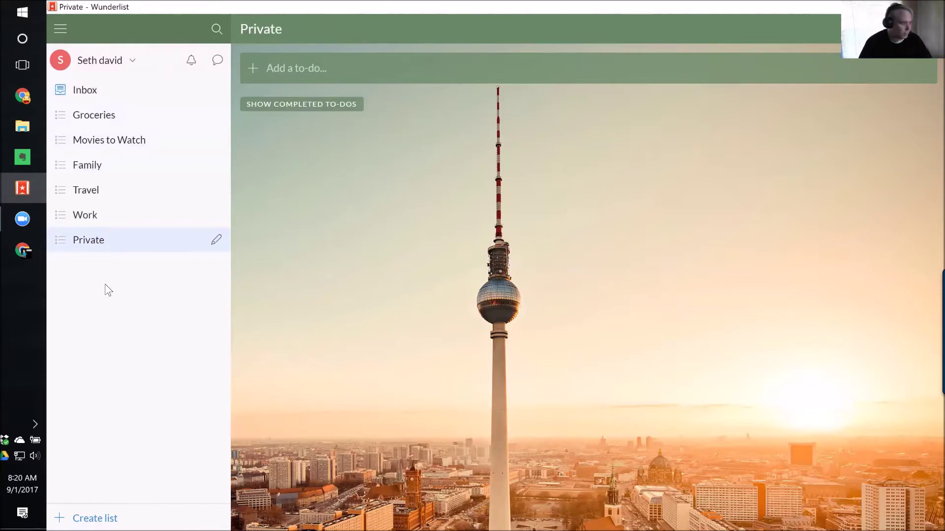
Collapse and re-expand the sidebar, then open Change Background from the account menu.
left_click(62, 27)
left_click(62, 28)
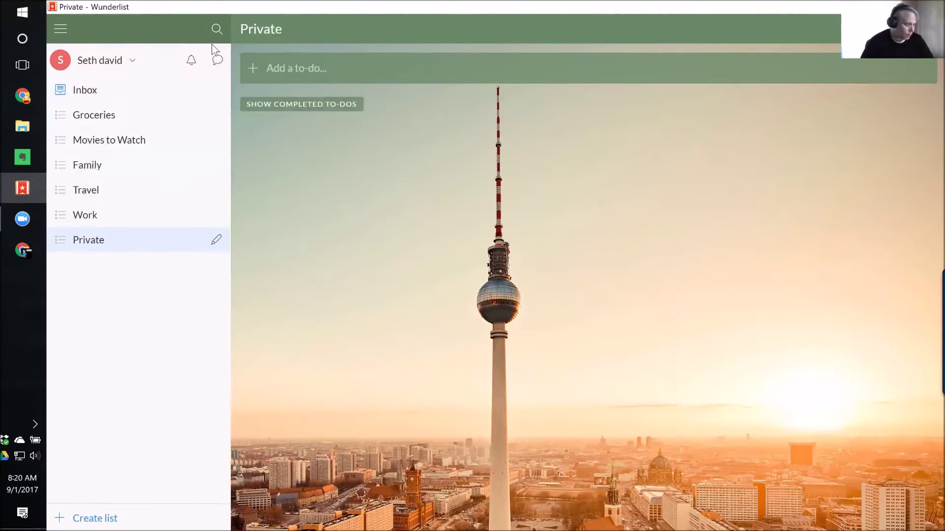
left_click(108, 64)
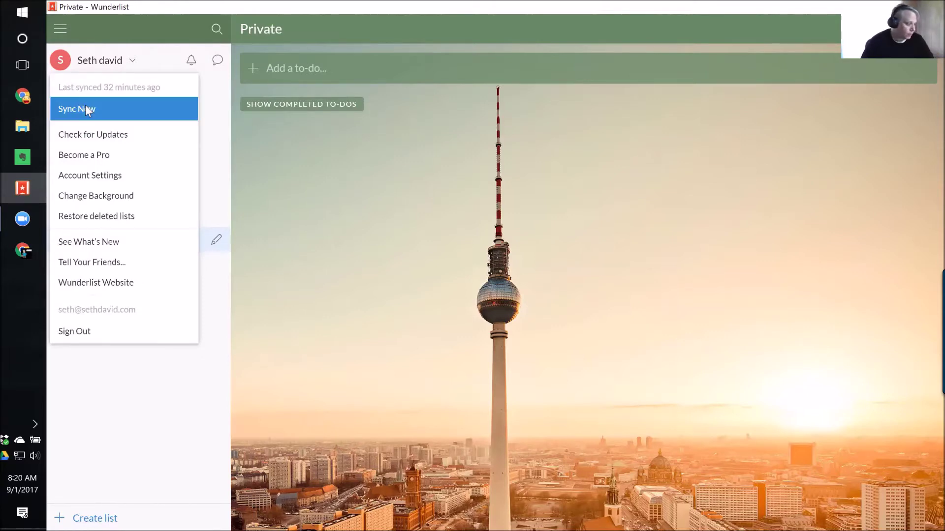
left_click(132, 59)
left_click(132, 57)
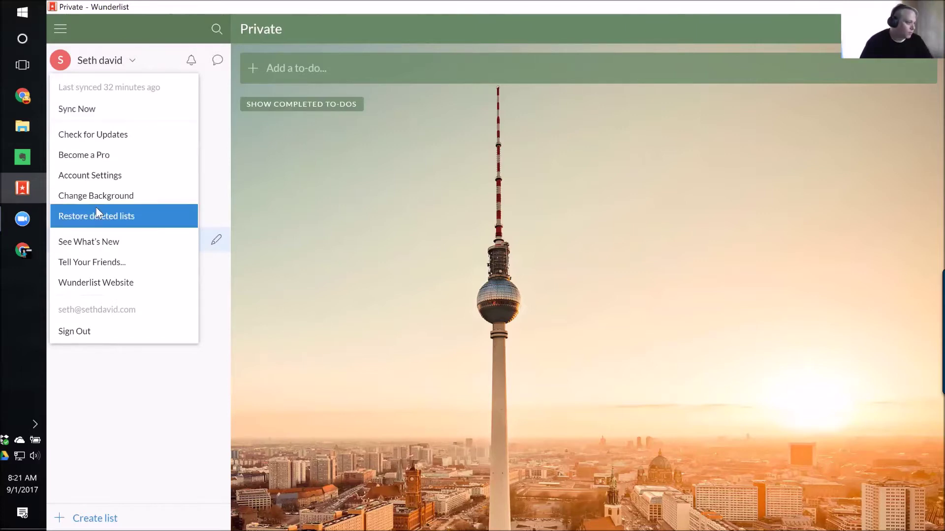
left_click(123, 202)
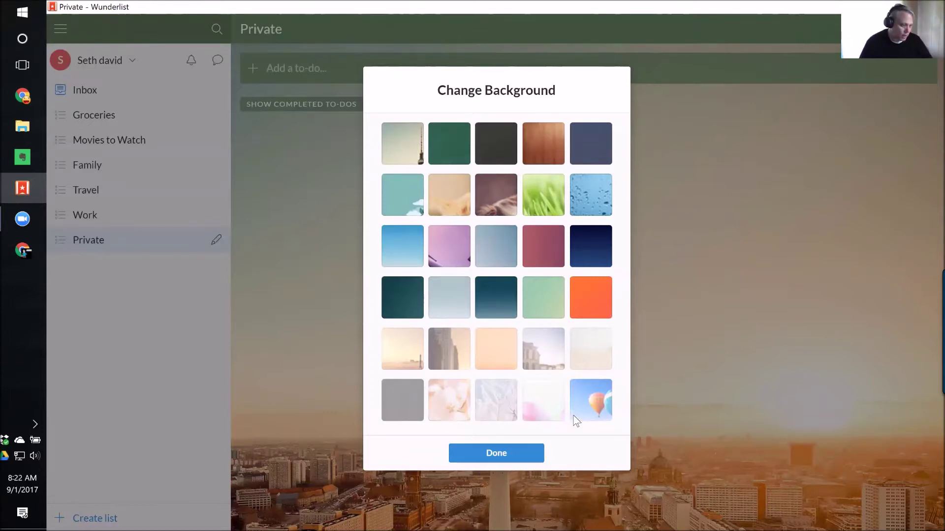
Switch the background to wood grain and open the Become a Wunderlist Pro offer.
left_click(485, 453)
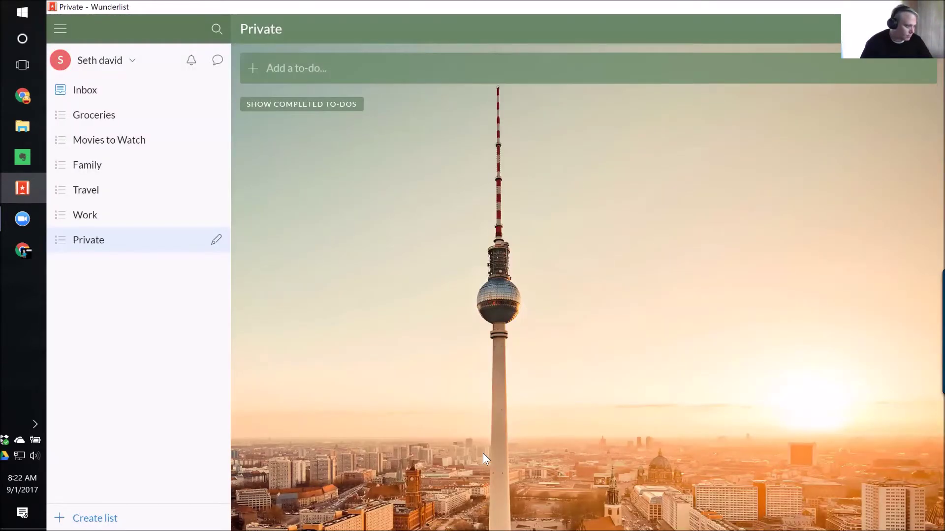
left_click(96, 61)
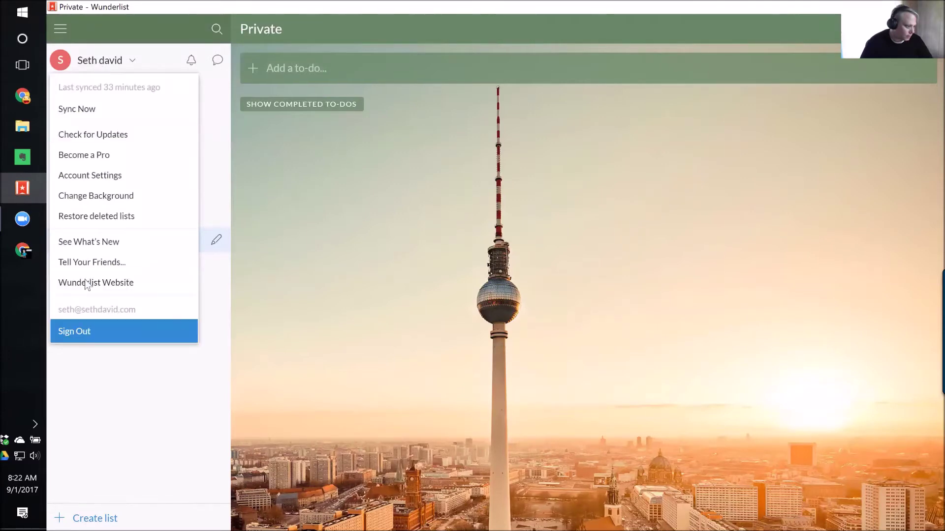
left_click(89, 195)
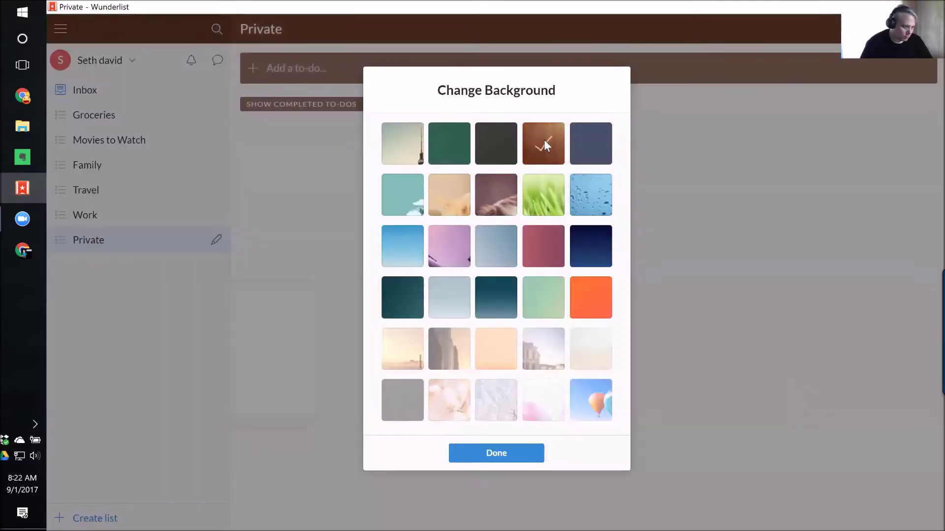
left_click(545, 141)
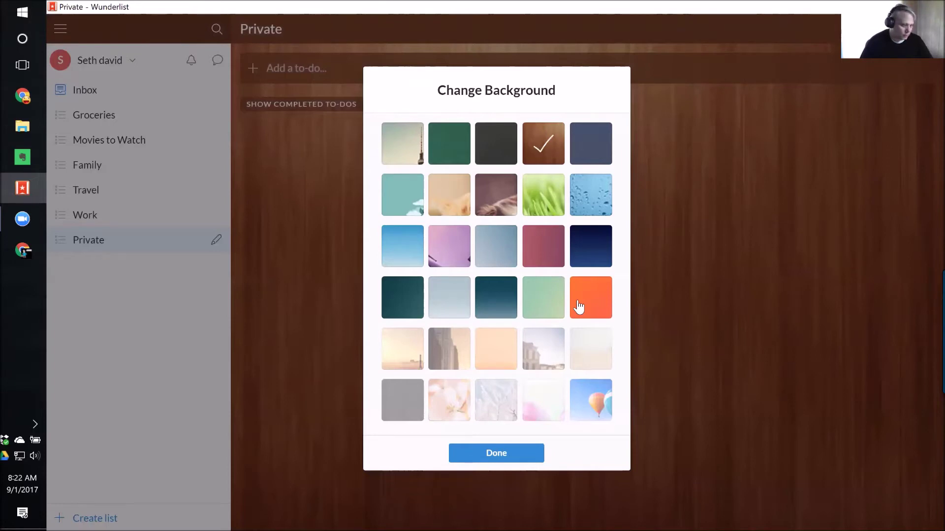
left_click(492, 455)
left_click(113, 67)
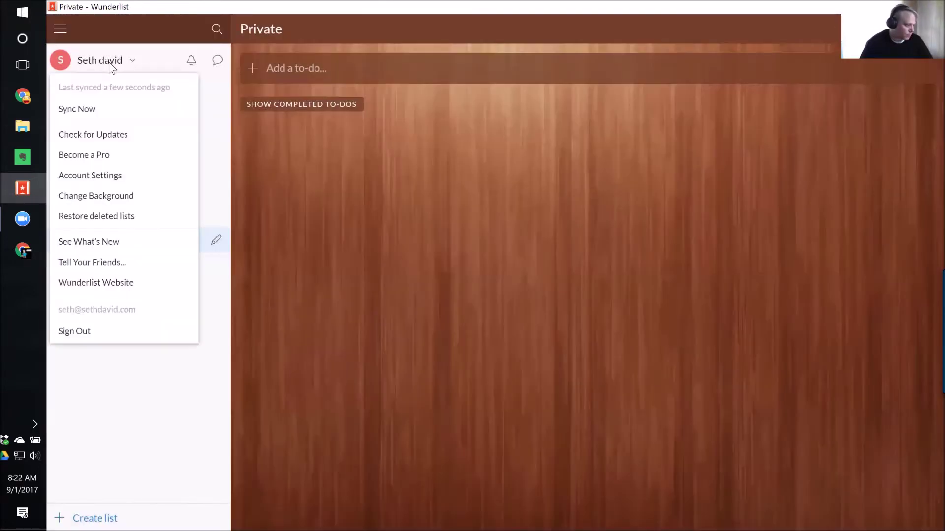
left_click(93, 154)
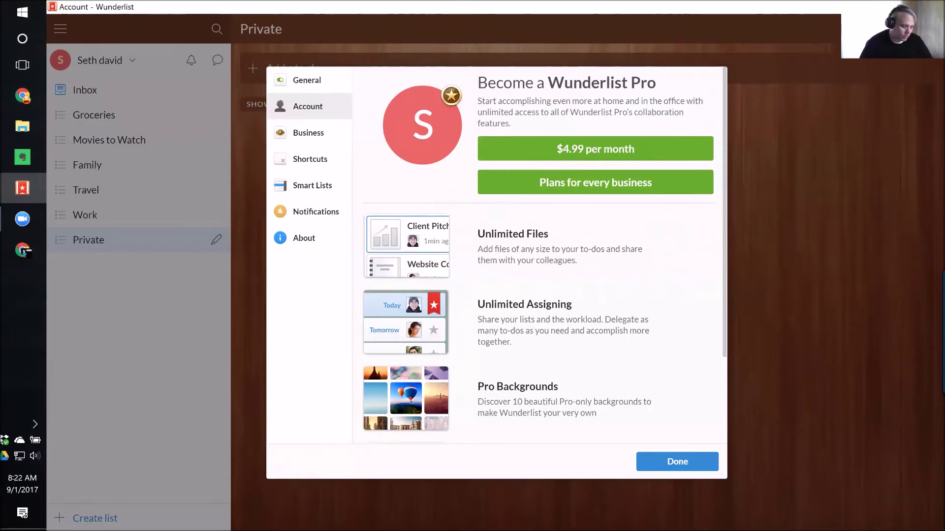
Scroll through the Pro offer's features: Unlimited Files, Assigning, Pro Backgrounds and Subtasks.
scroll(541, 256, "down", 1)
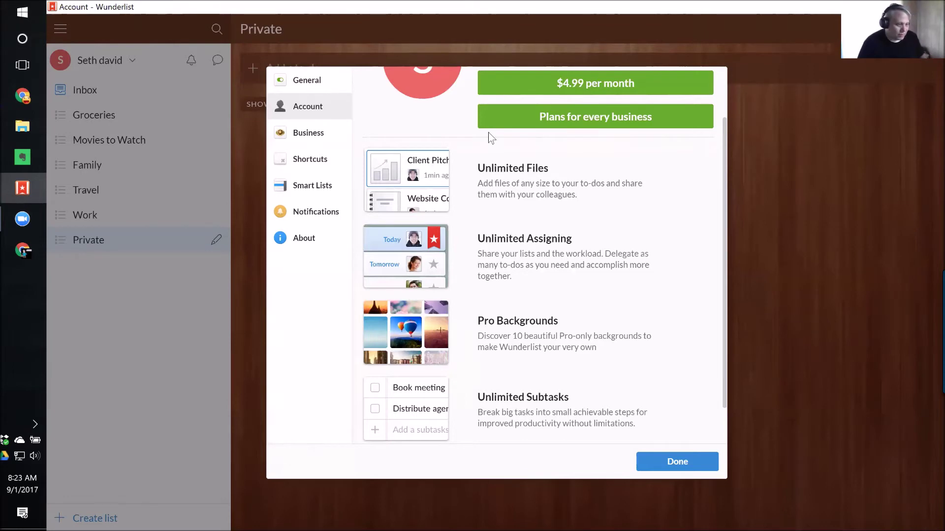
scroll(492, 138, "up", 2)
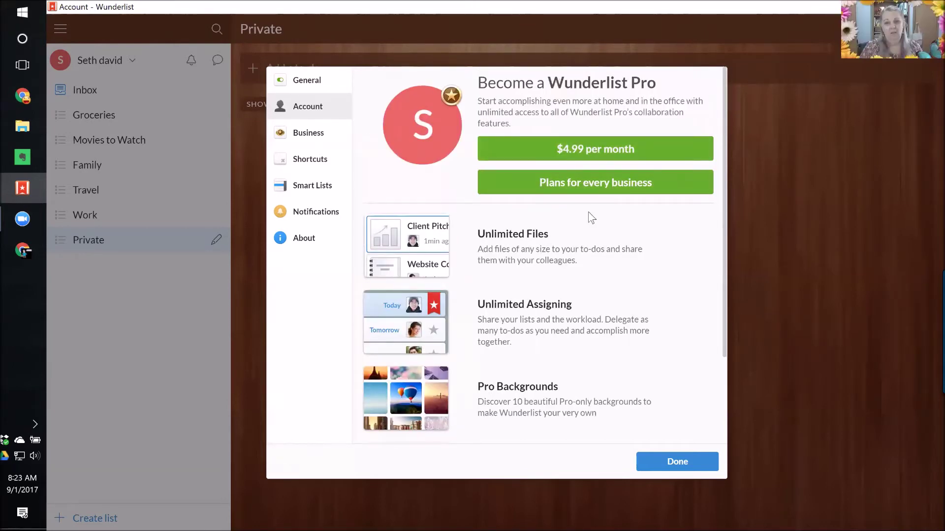
scroll(610, 294, "down", 2)
scroll(611, 299, "down", 1)
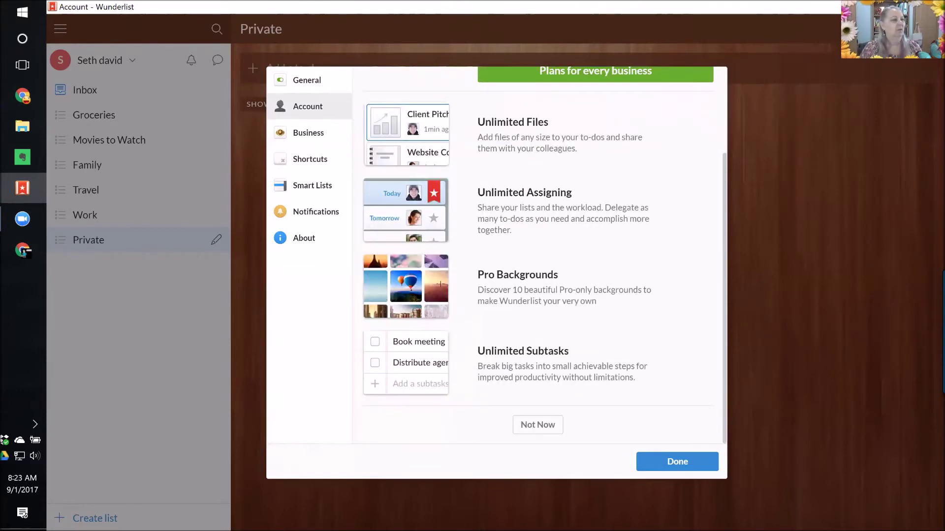
scroll(612, 298, "up", 2)
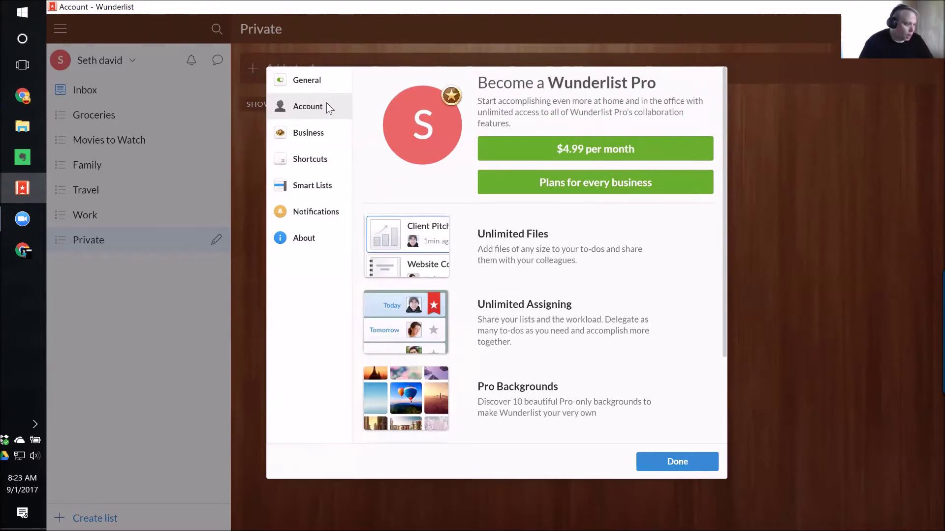
View the Business plans page, then the keyboard Shortcuts list in settings.
left_click(321, 141)
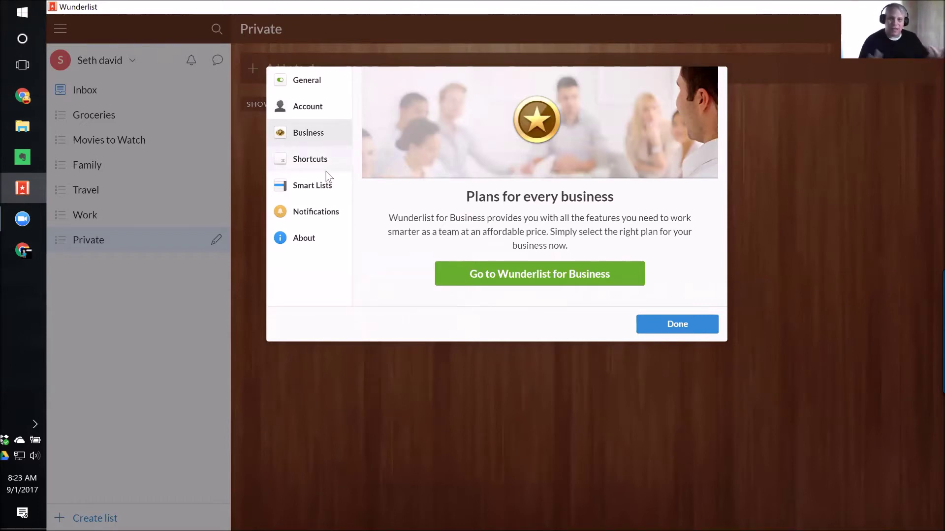
left_click(319, 168)
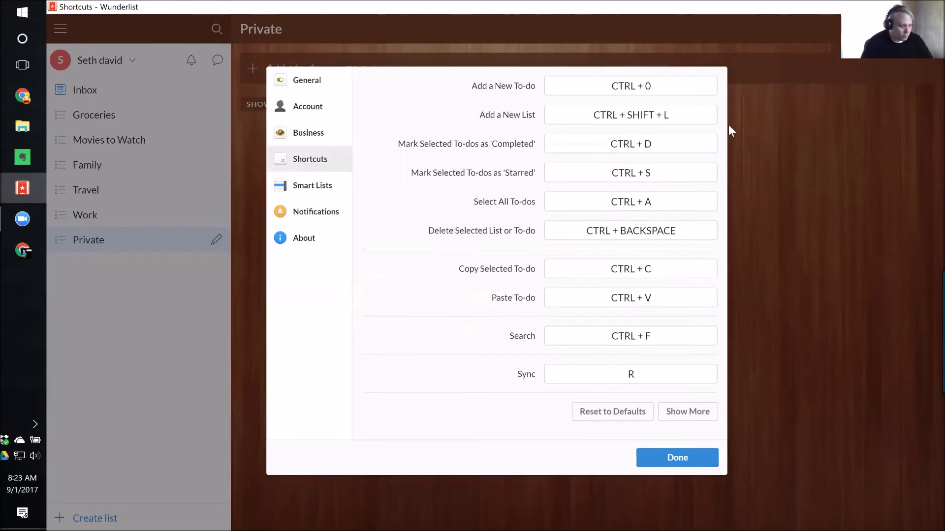
Close the settings dialog, returning to the empty Private list.
left_click(677, 458)
Reopen Account Settings from the account menu and go to the Shortcuts page.
left_click(66, 61)
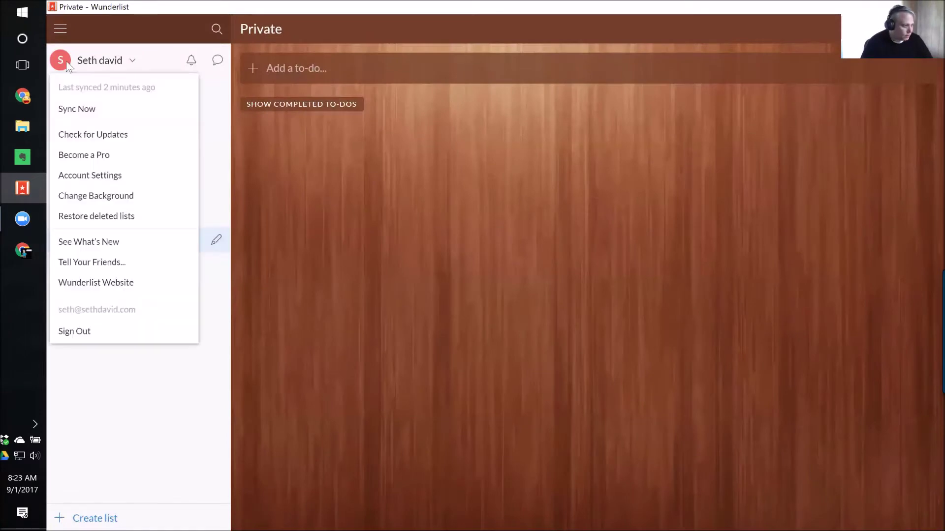
left_click(94, 175)
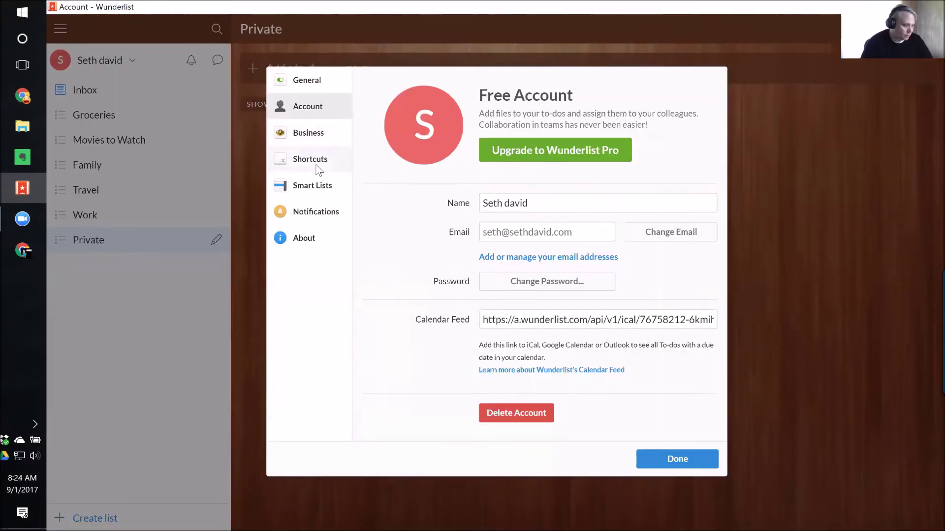
left_click(313, 165)
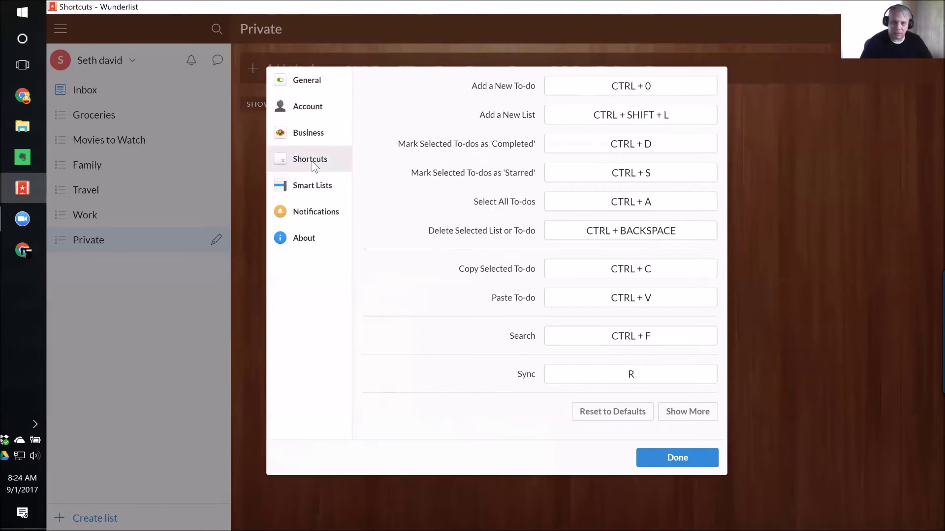
Show the Smart Lists settings page with visibility options for Assigned to me, Starred, Today, Week, All and Completed.
left_click(317, 194)
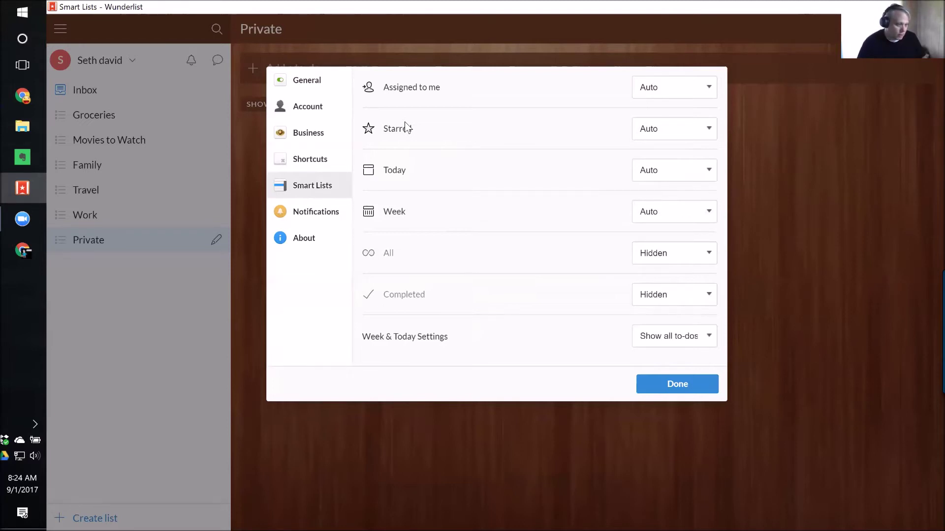
Leave Assigned to me on Auto and change the All smart list from Hidden to Auto.
left_click(671, 94)
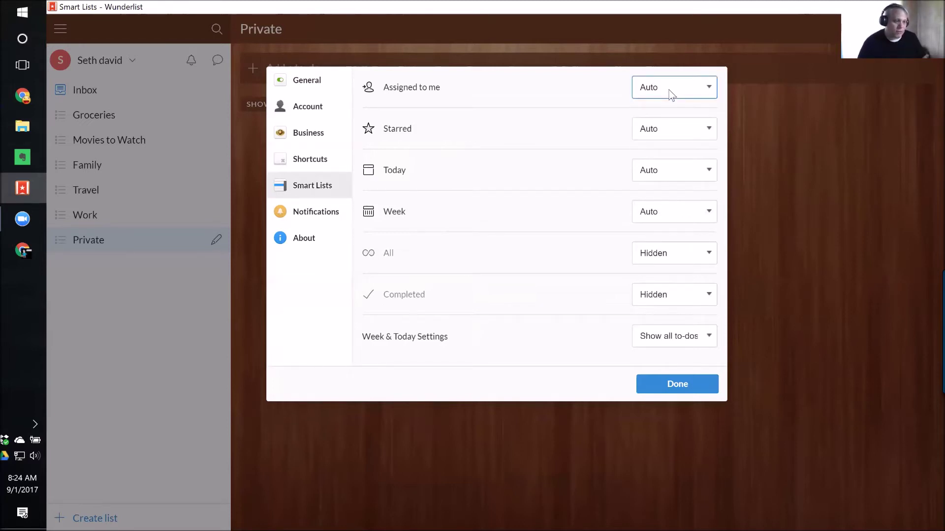
left_click(671, 93)
left_click(670, 93)
left_click(669, 93)
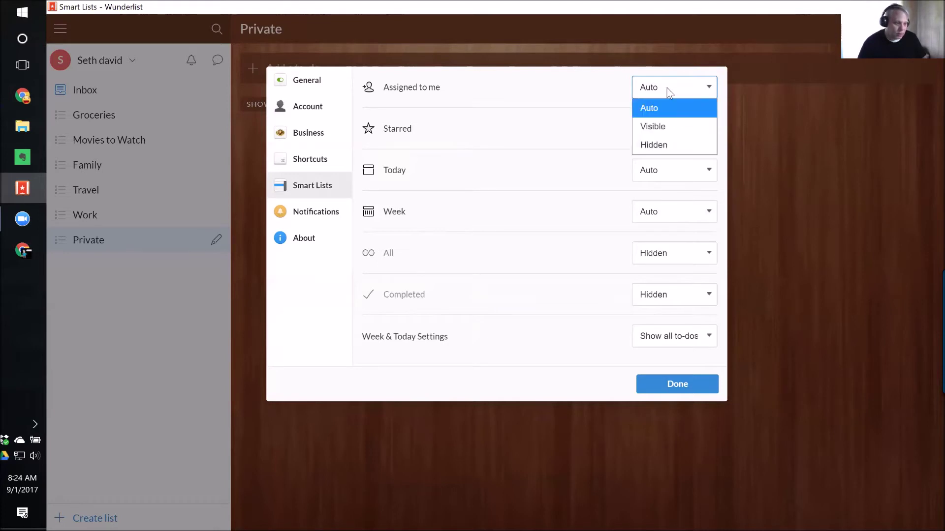
left_click(670, 93)
left_click(695, 256)
left_click(655, 273)
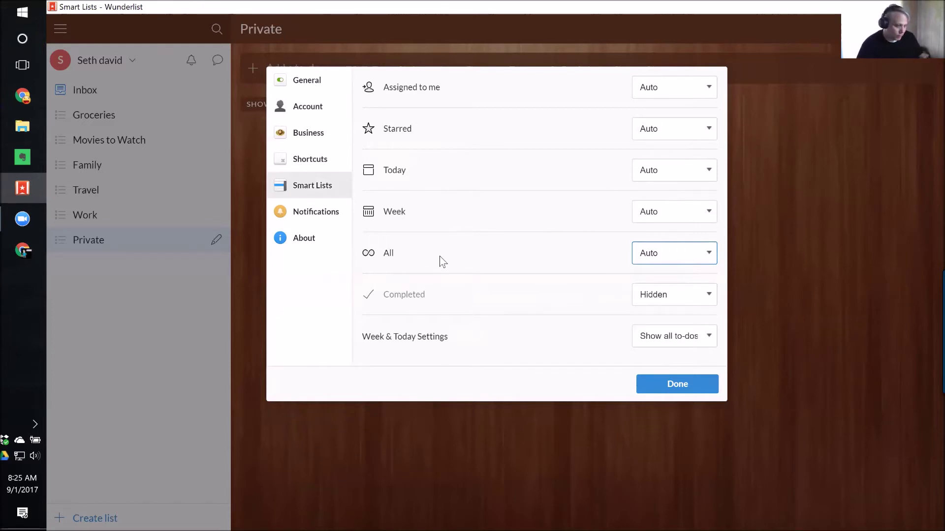
Keep Week & Today showing all to-dos and view the Notifications settings.
left_click(716, 339)
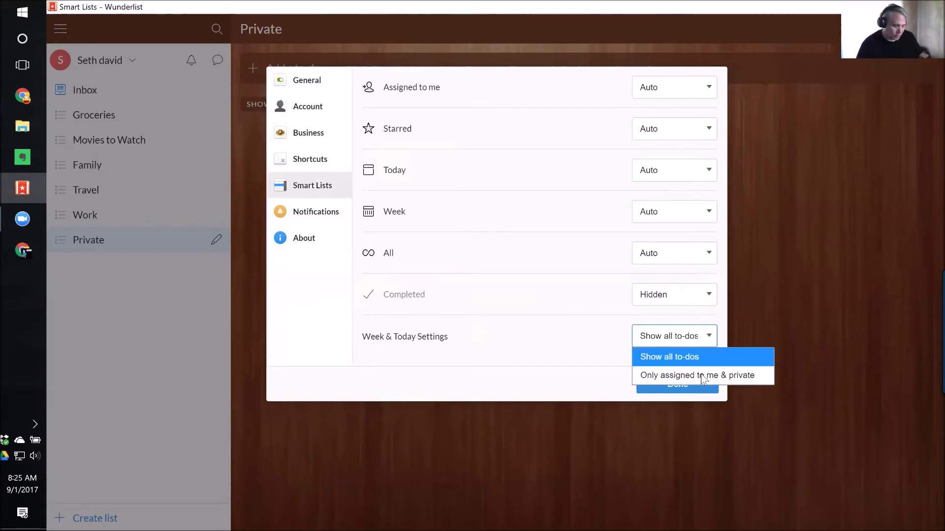
left_click(702, 352)
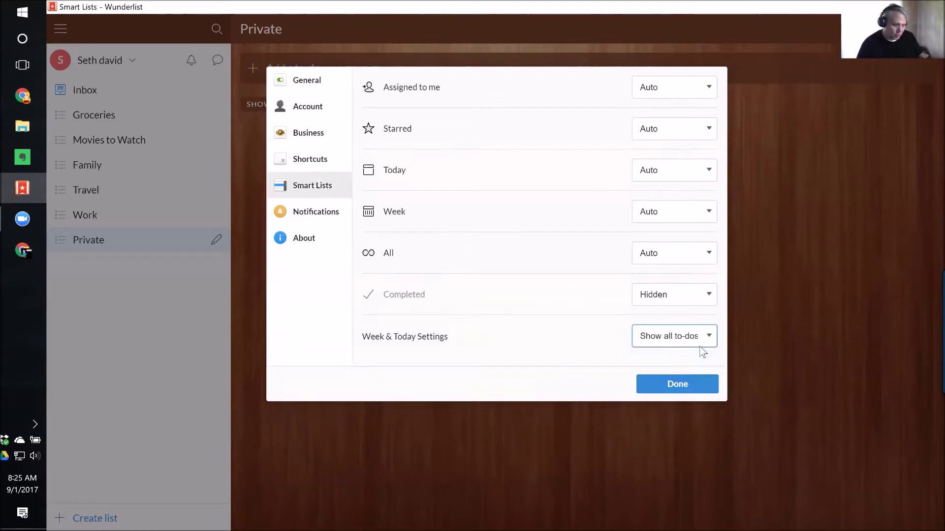
left_click(317, 220)
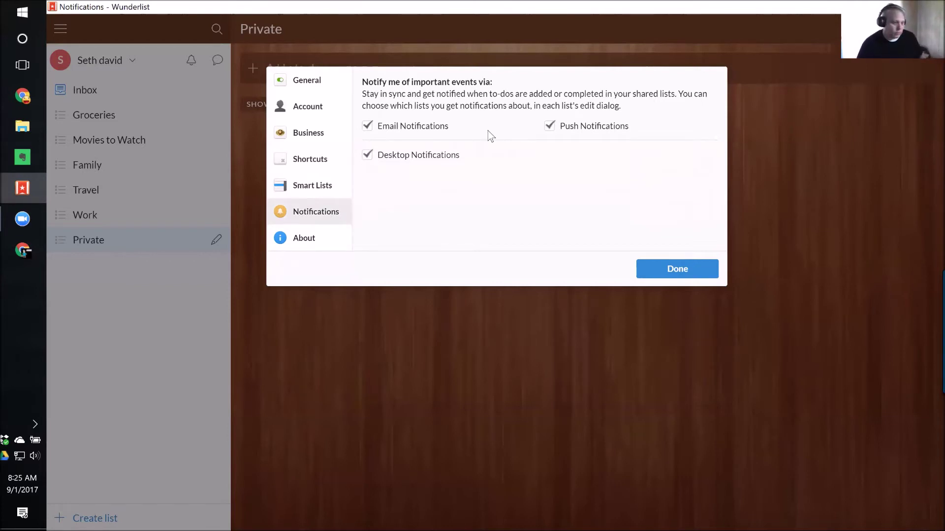
Close the settings with Done and start a new list with Ctrl+Shift+L.
left_click(675, 270)
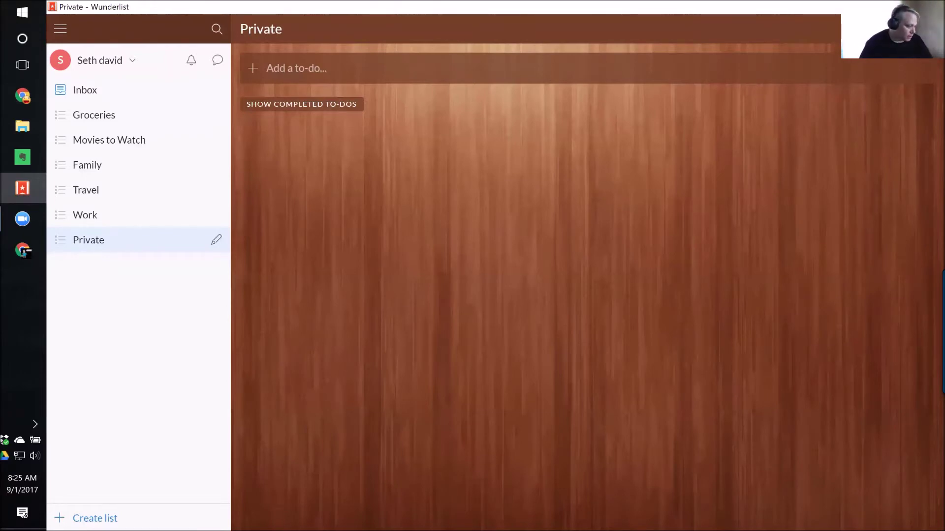
key("ctrl+shift+l")
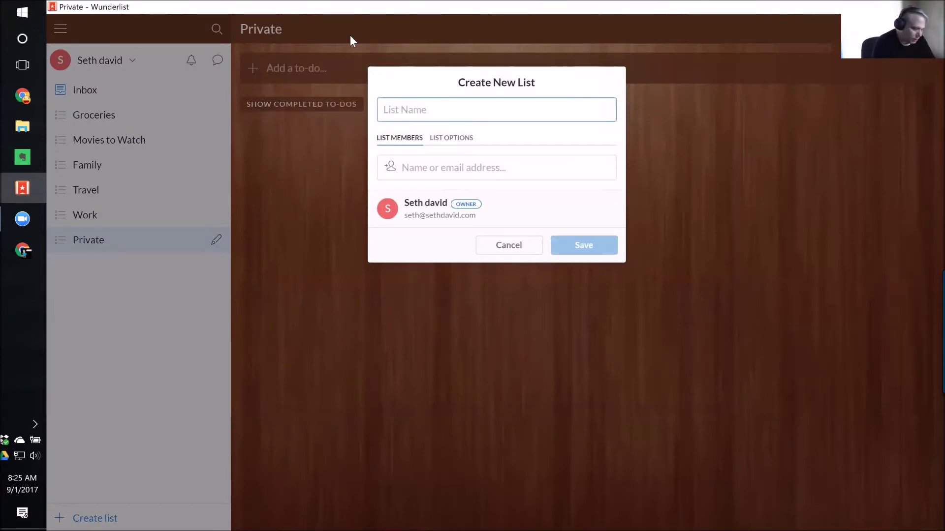
Create a list named 'Client X' and rename it to 'Client X Bookkeeping'.
type("Client X")
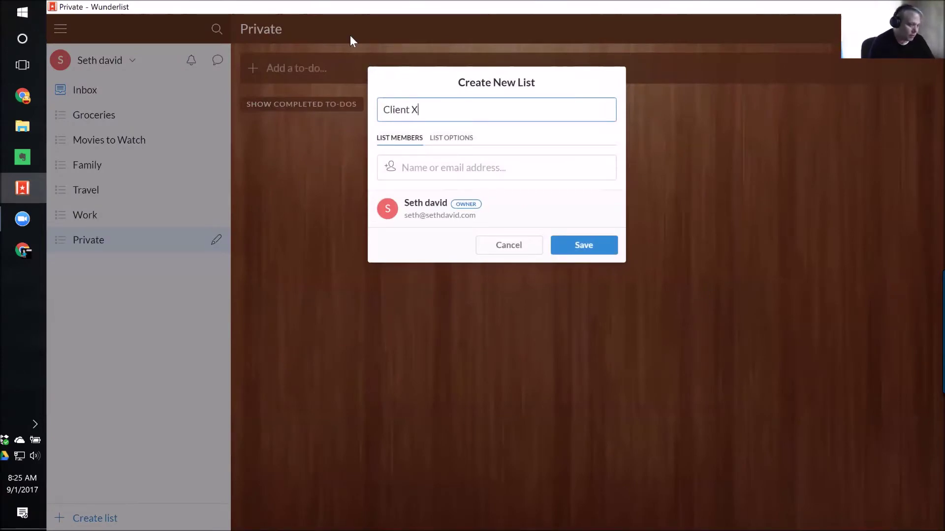
key("Return")
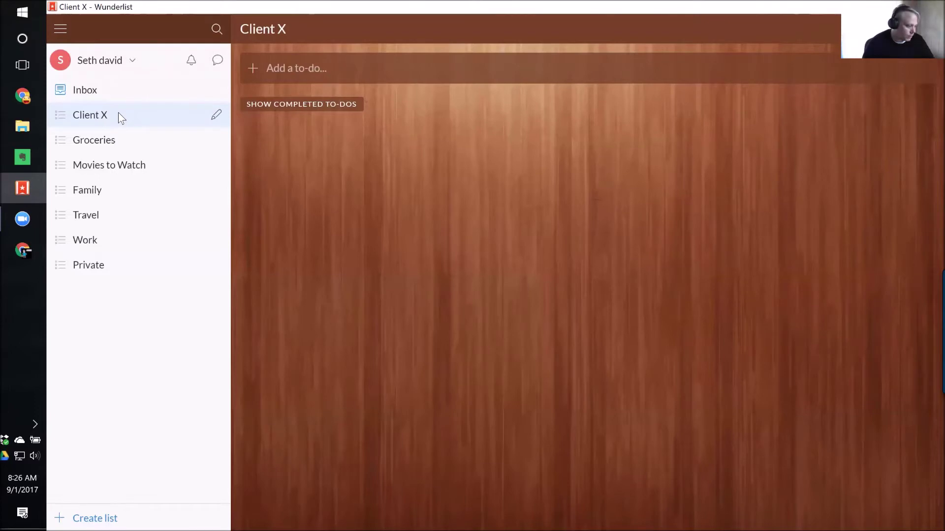
key("ctrl+shift+n")
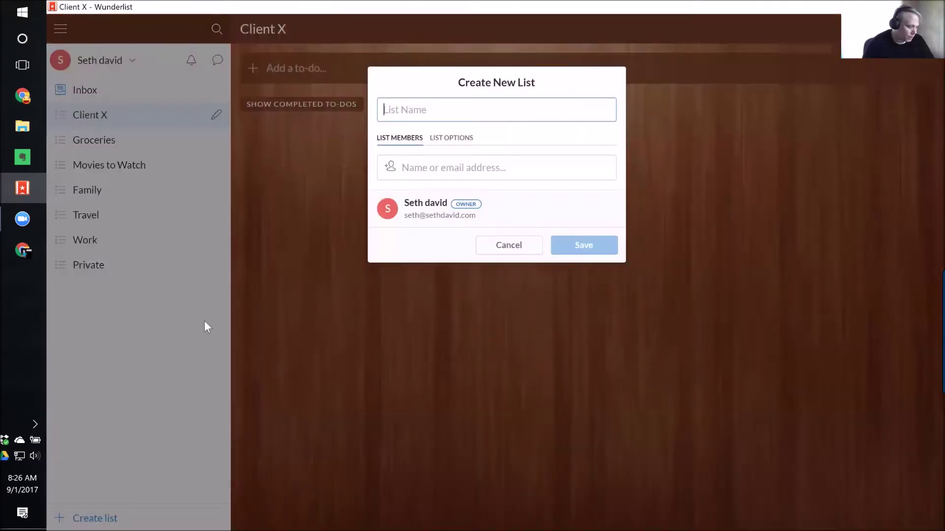
left_click(537, 252)
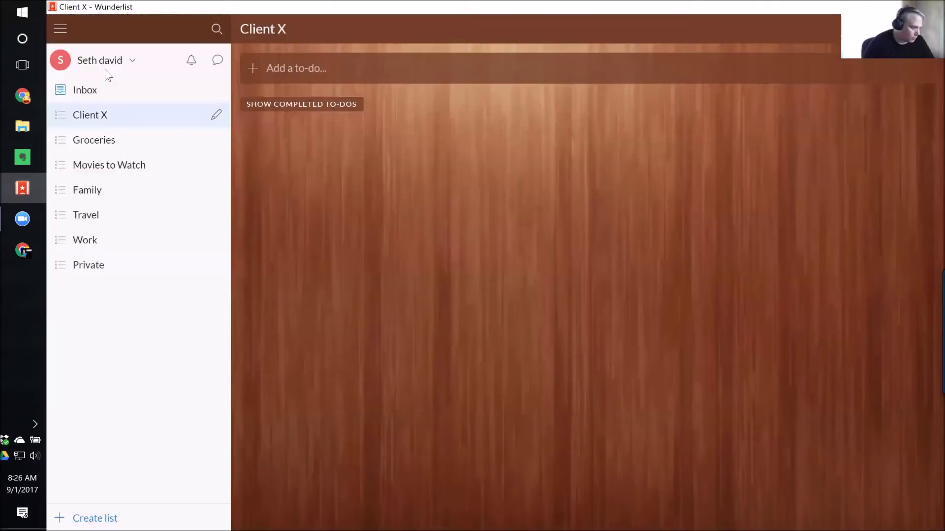
right_click(99, 119)
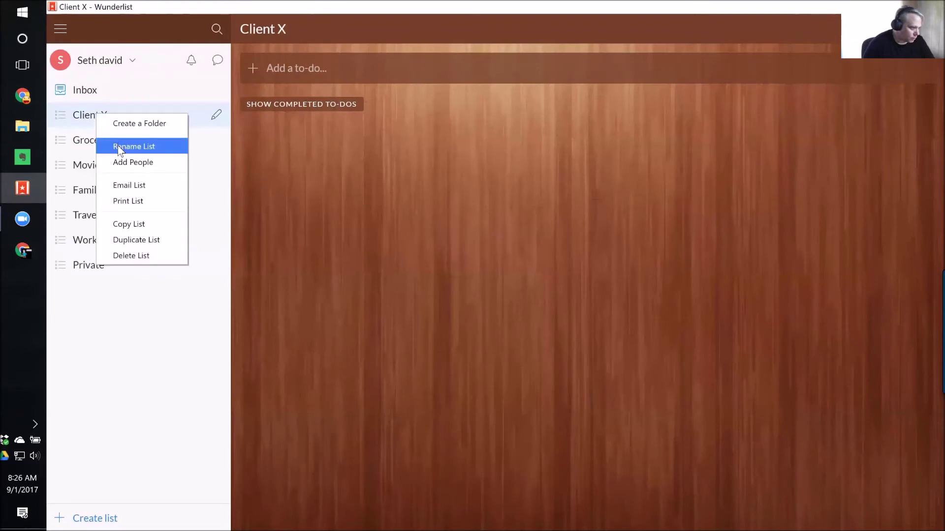
left_click(123, 147)
key("End")
type("Bookkeeping")
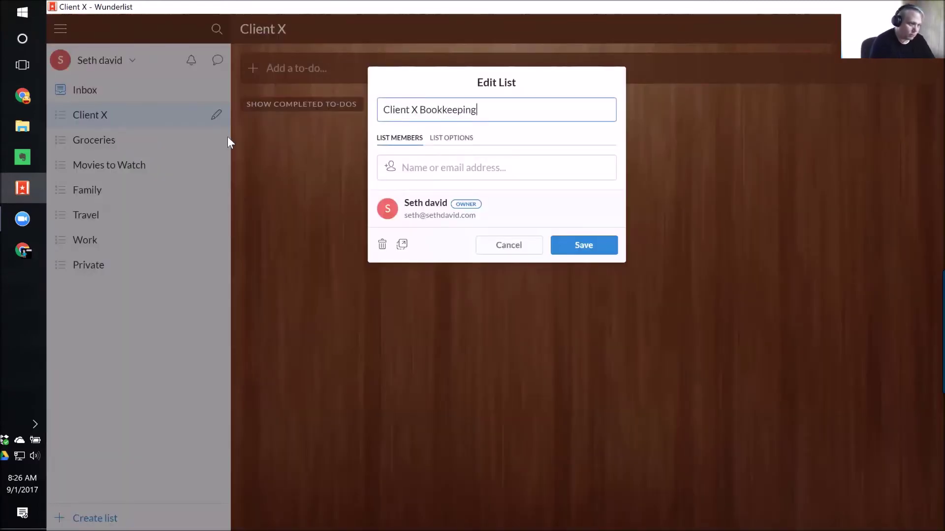
key("Return")
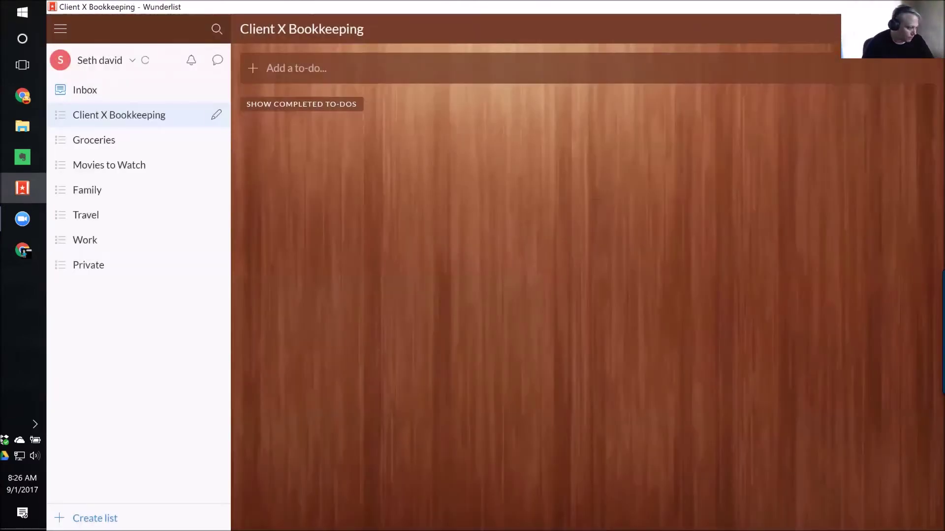
Create a second list named 'Client X - Tax Engagement'.
left_click(95, 518)
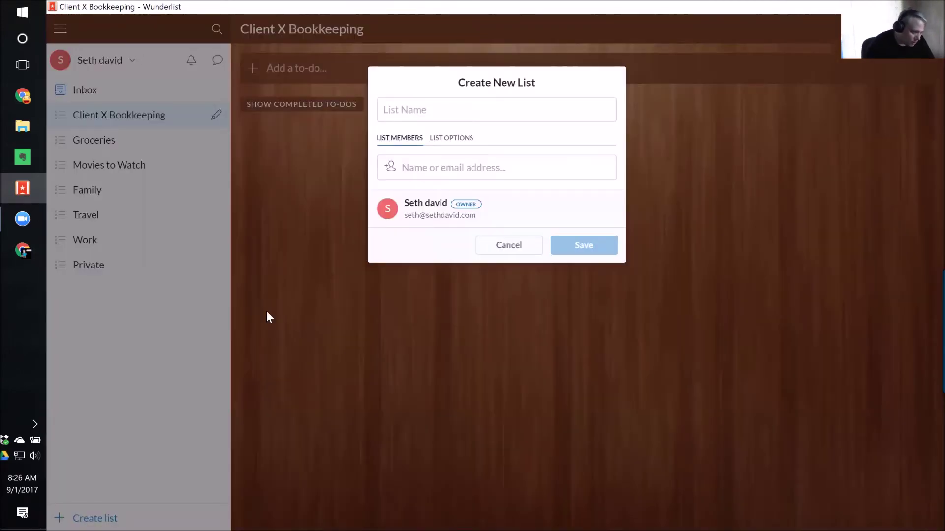
type("Client X - Tax Engagement")
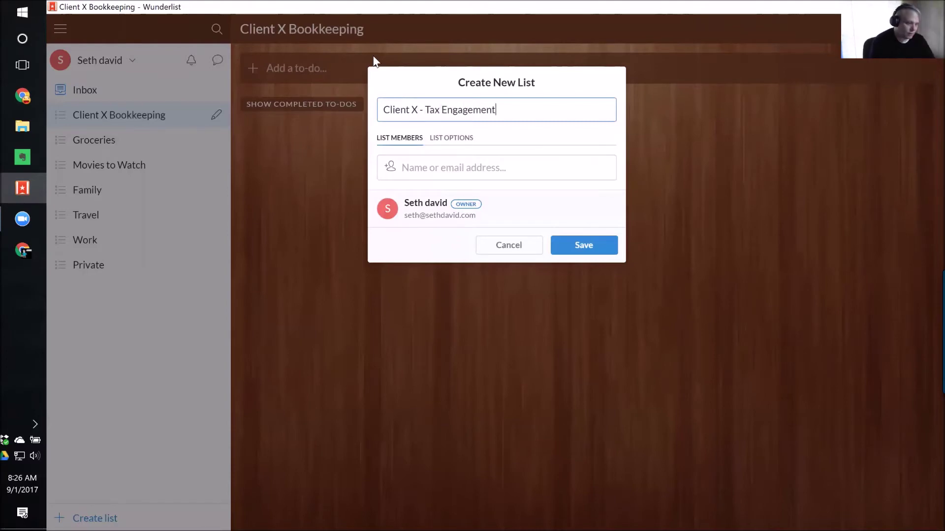
key("Return")
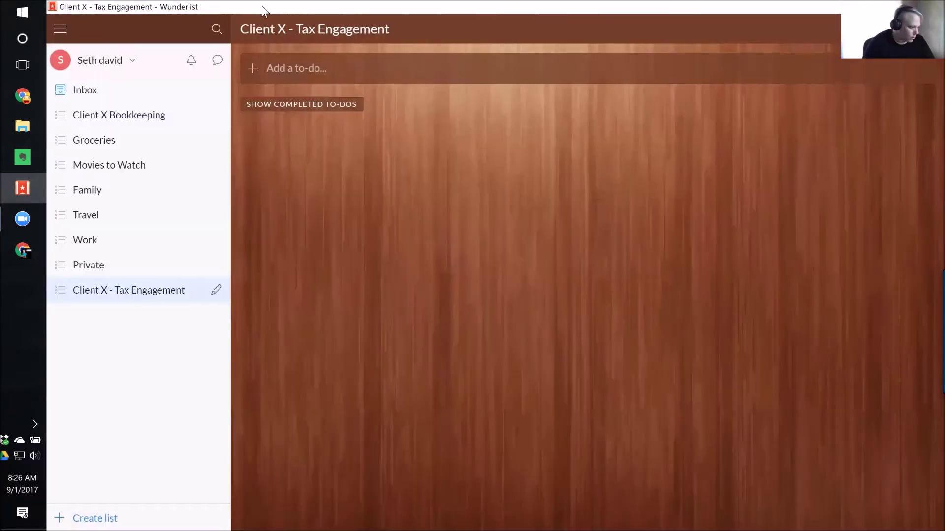
Group the Tax Engagement and Bookkeeping lists into a folder named 'Client X'.
left_click_drag(142, 294, 128, 115)
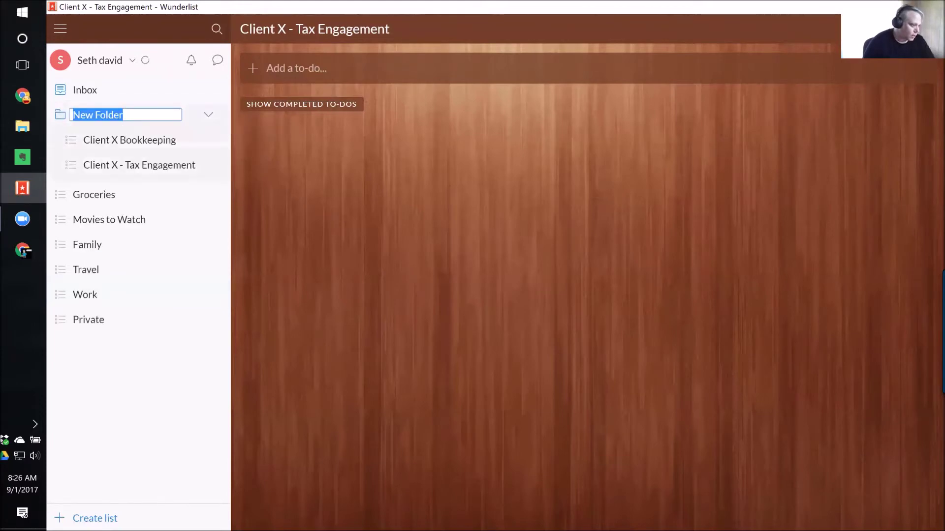
type("Client X")
key("Return")
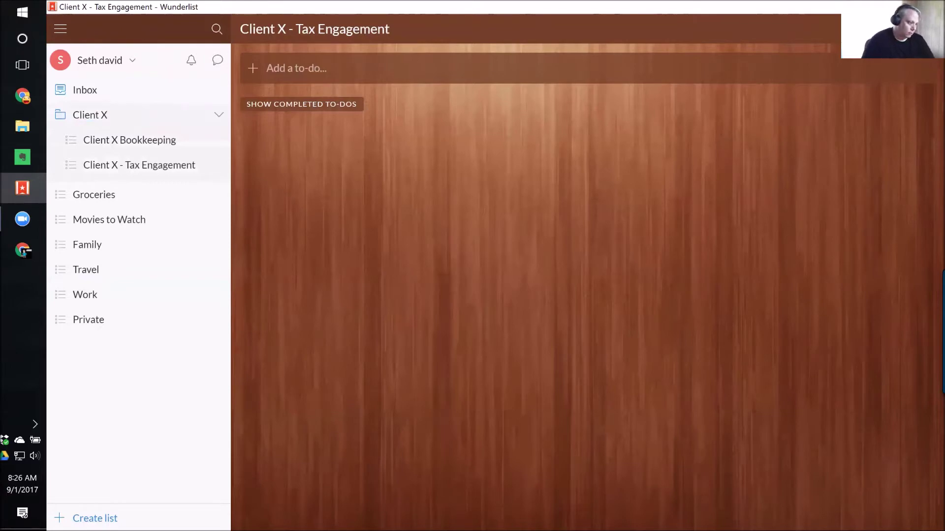
Open the empty Client X Bookkeeping list and collapse and re-expand the Client X folder.
left_click(137, 142)
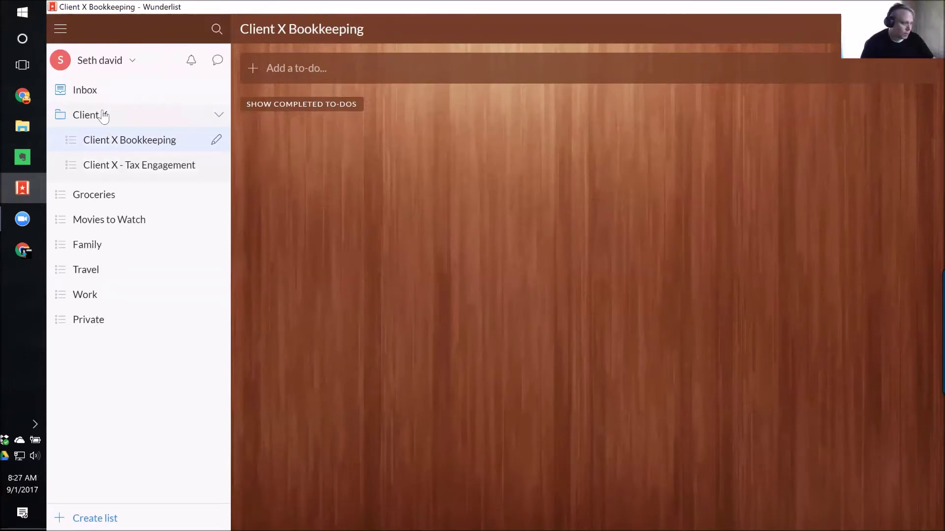
right_click(129, 143)
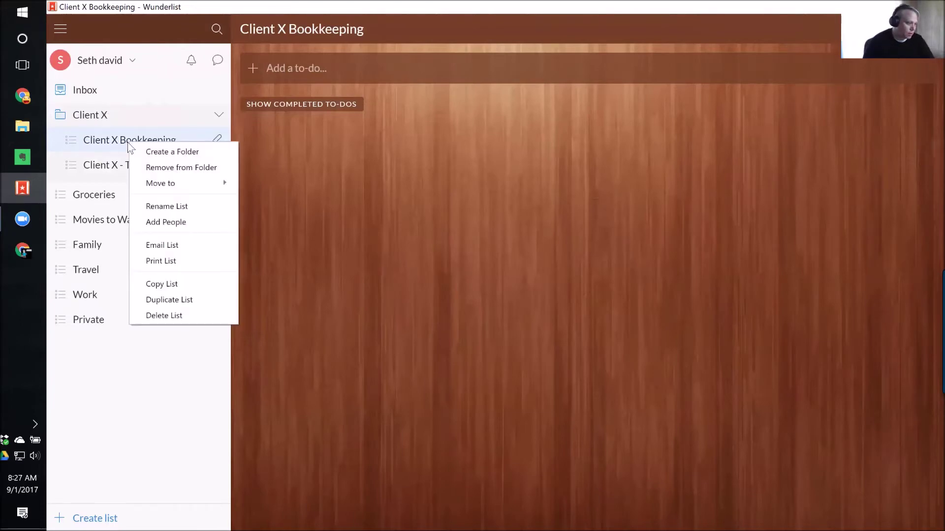
left_click(123, 351)
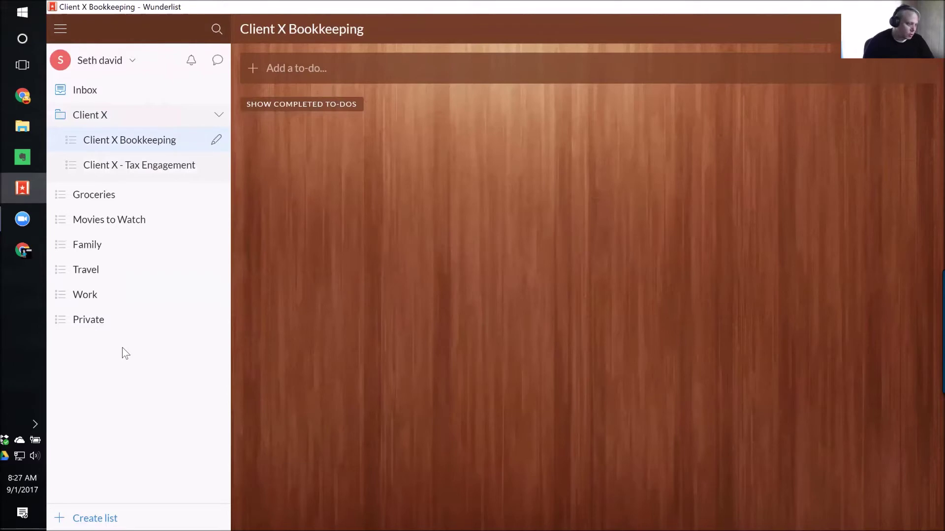
left_click(100, 118)
left_click(102, 119)
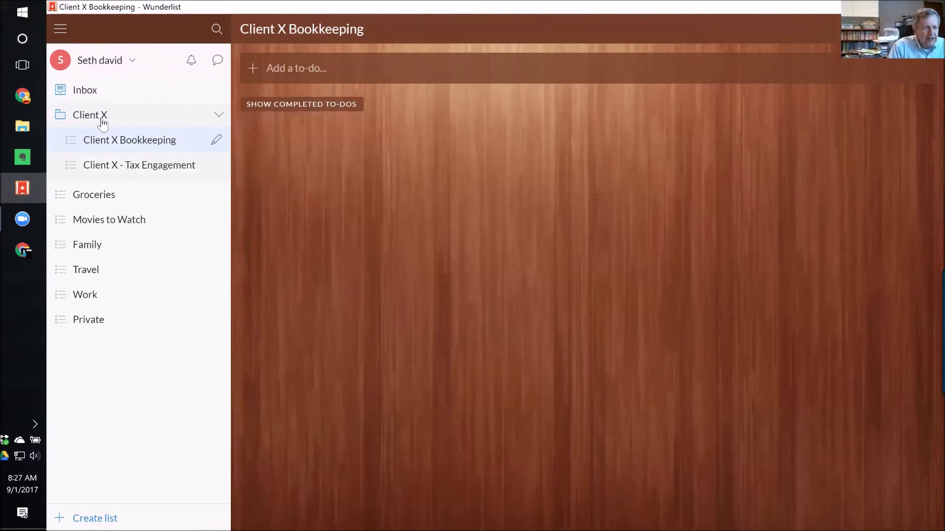
Rename the bookkeeping list to 'Client X - Bookkeeping', then return to the Inbox.
right_click(126, 139)
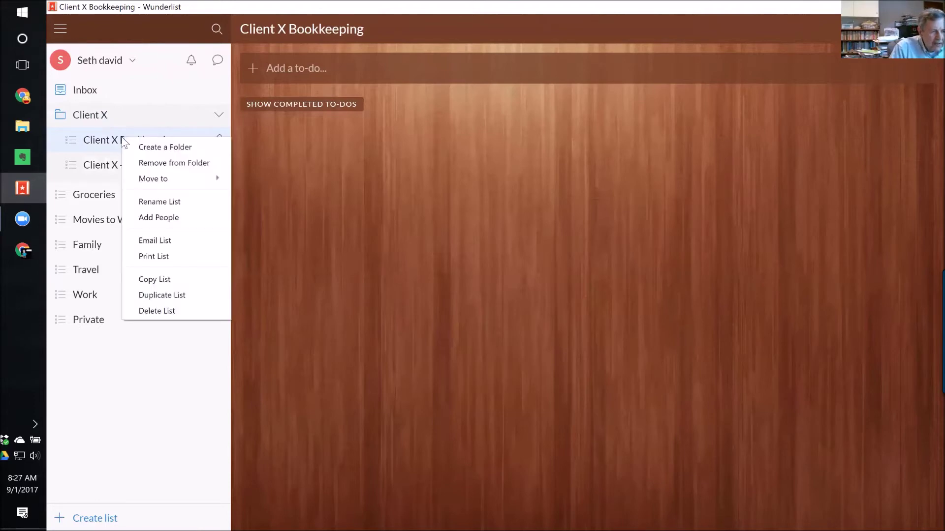
left_click(152, 202)
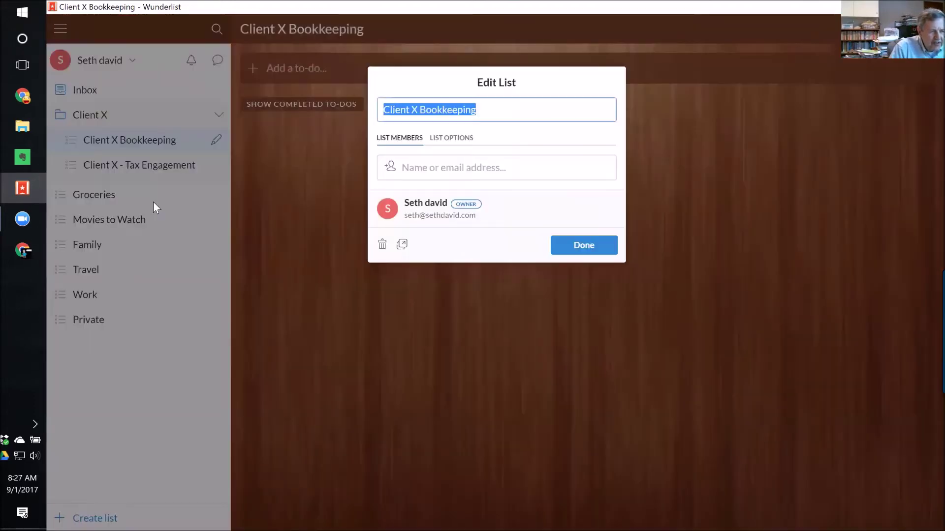
key("ctrl+Left")
key("ctrl+Left")
key("ctrl+Right")
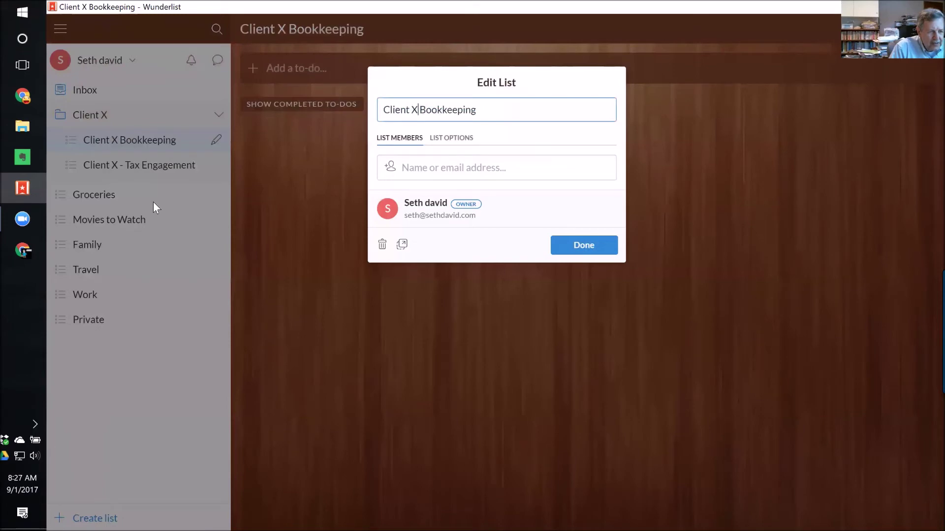
type("-")
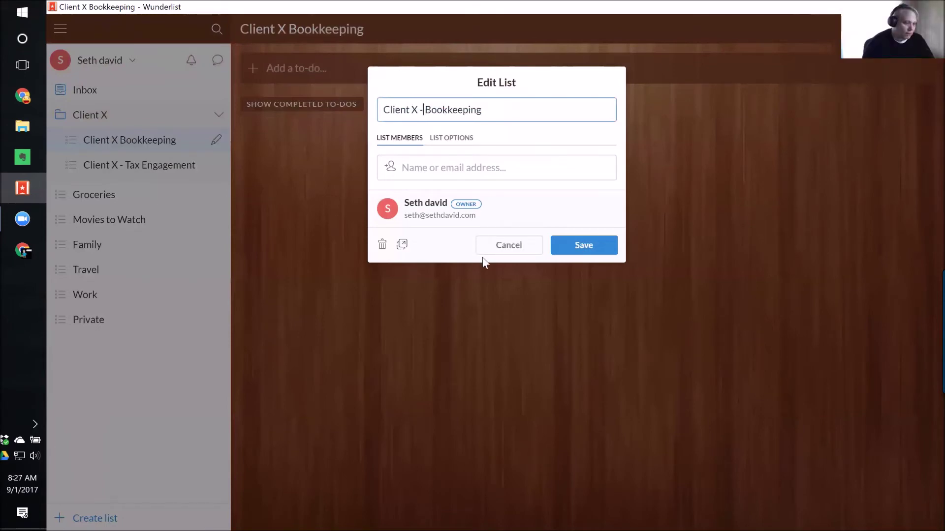
left_click(574, 248)
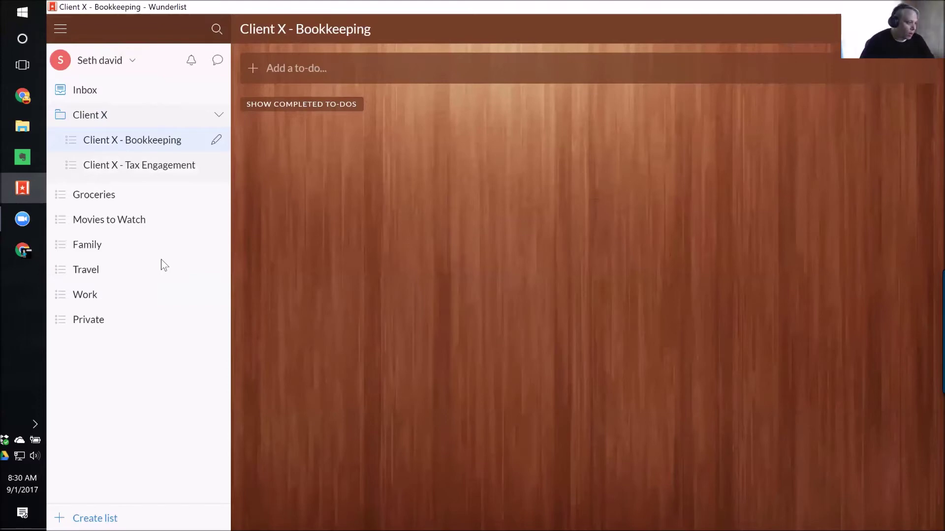
left_click(96, 93)
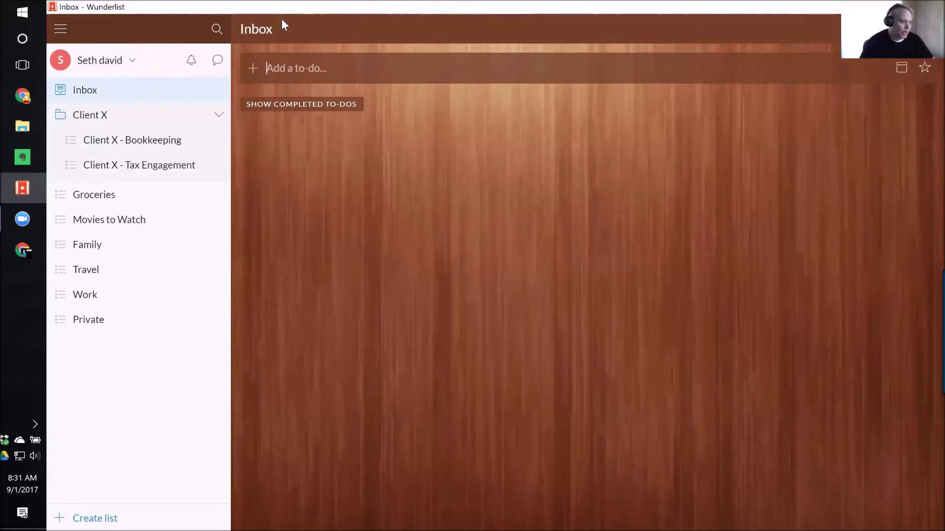
Add Inbox to-dos for a call with a contact and for sending an e-mail to a colleague.
type("cal")
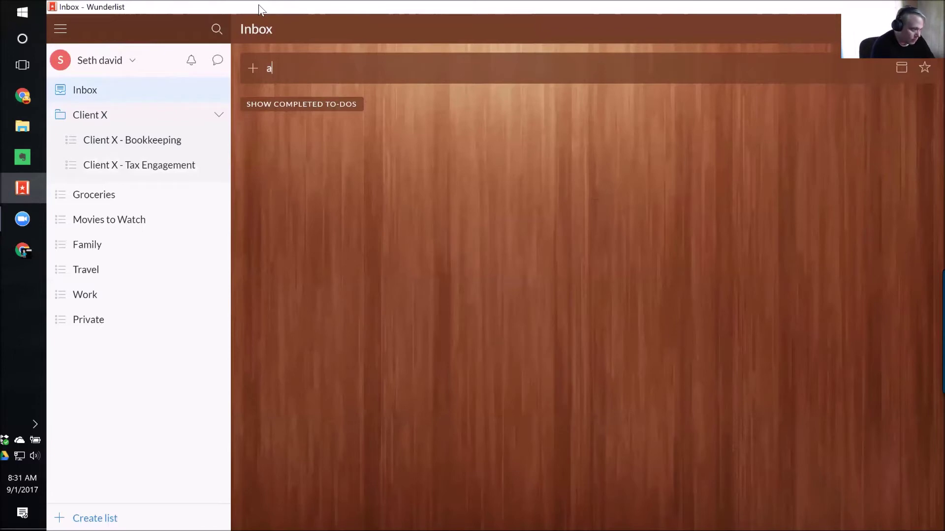
type("l with ")
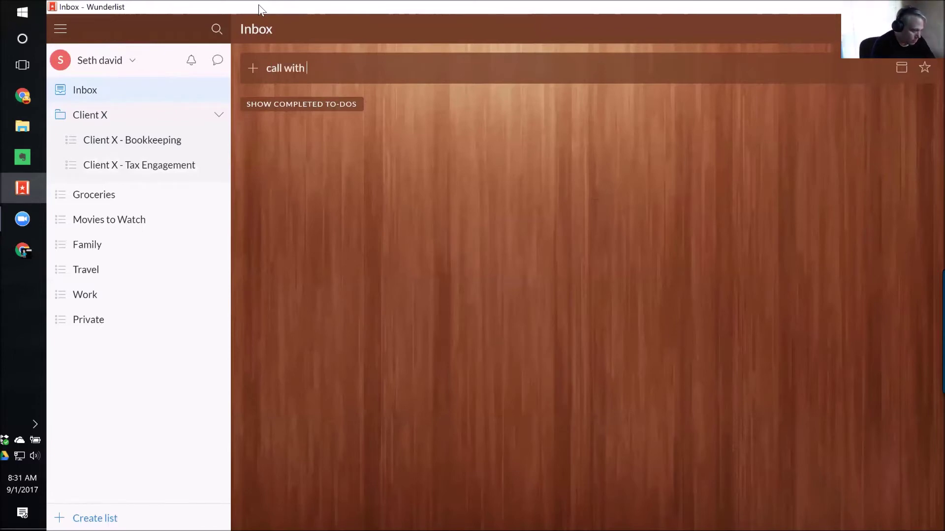
type("Mariette")
key("Return")
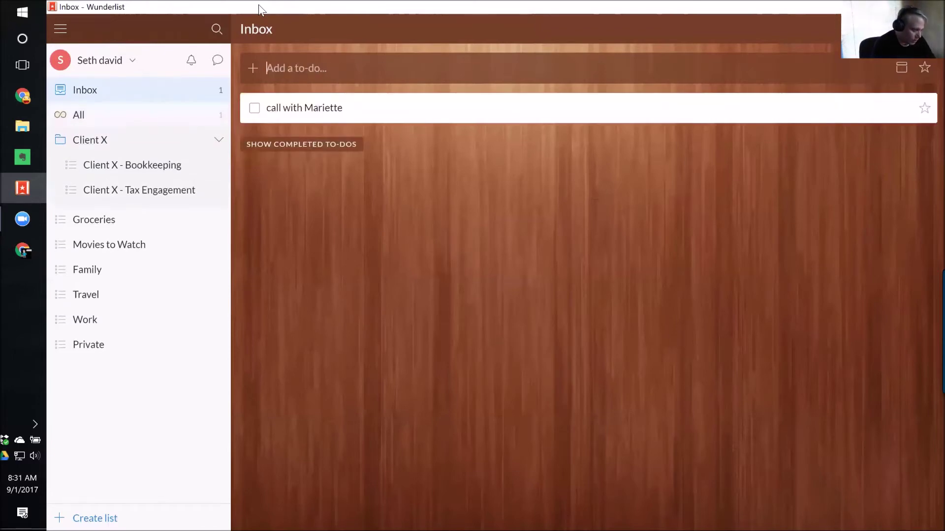
type("Send e")
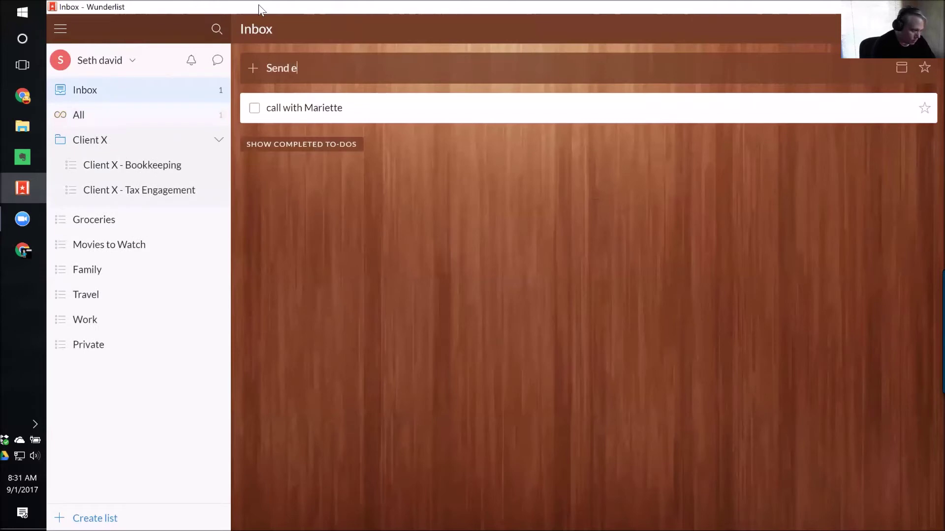
type("-mail to Gina")
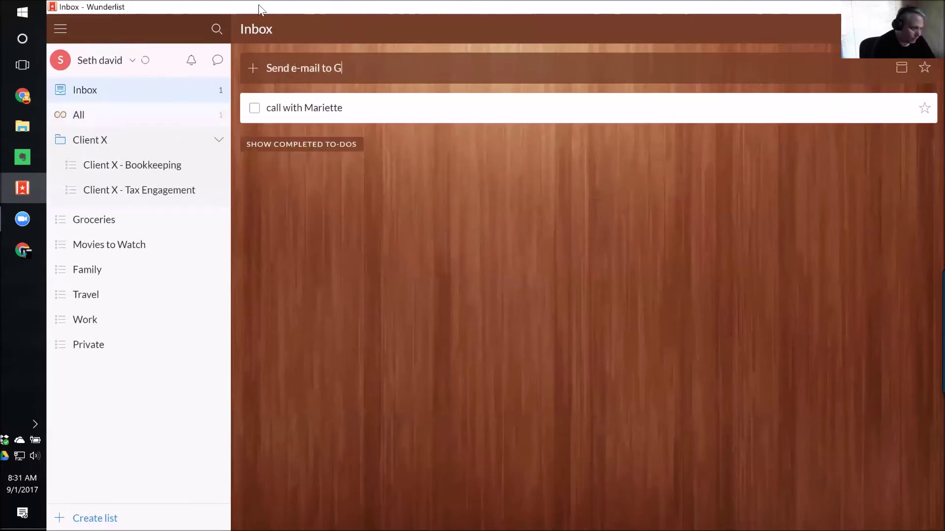
key("Return")
Add a to-do to talk with a colleague about Ratio Analysis, correcting the 'Ration' typo.
type("Talk to")
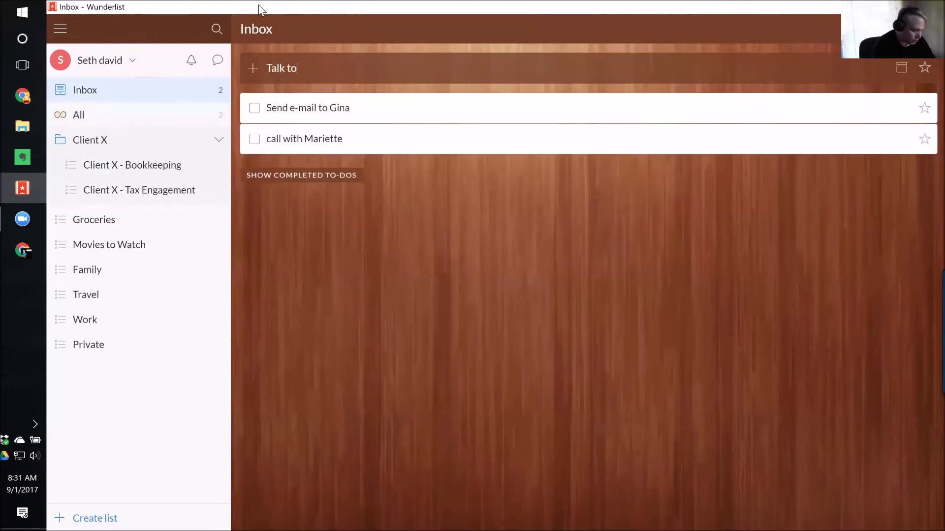
type(" Dennis about Ration a")
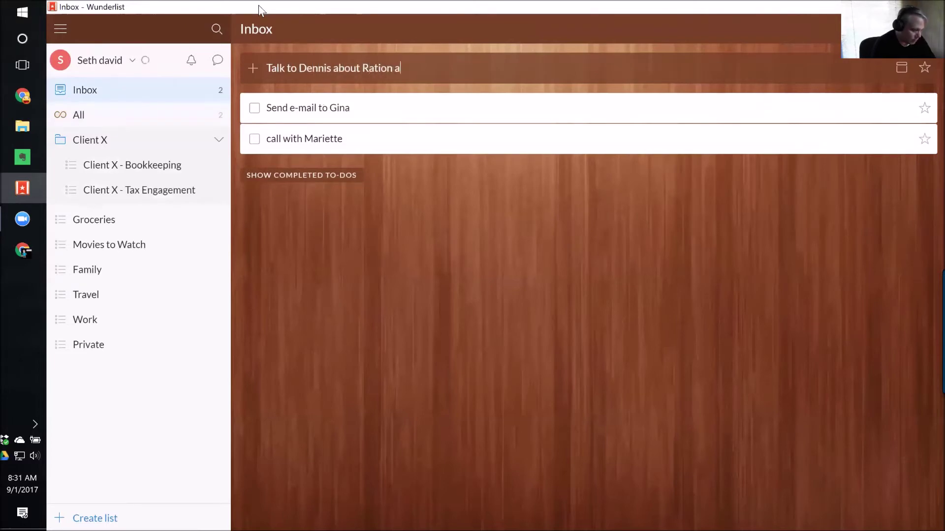
key("BackSpace")
type("Analysis")
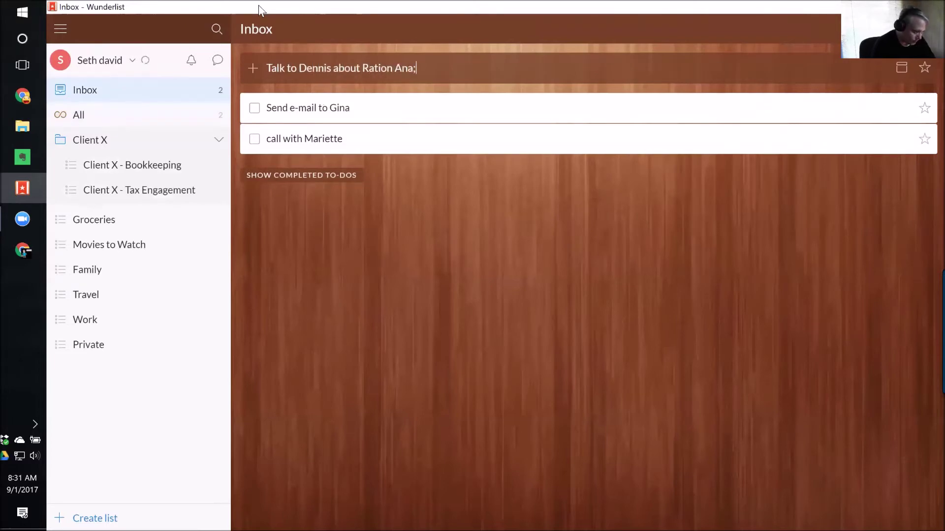
key("ctrl+Left")
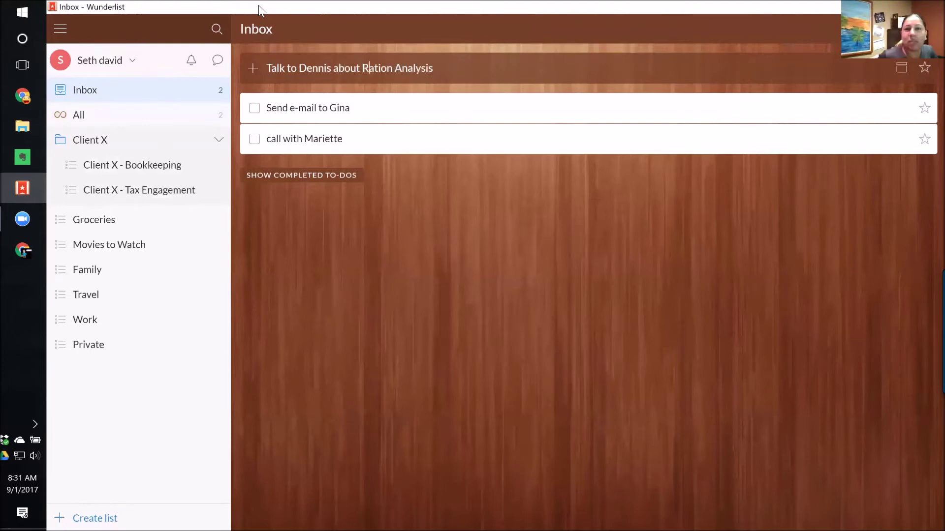
key("BackSpace")
key("Return")
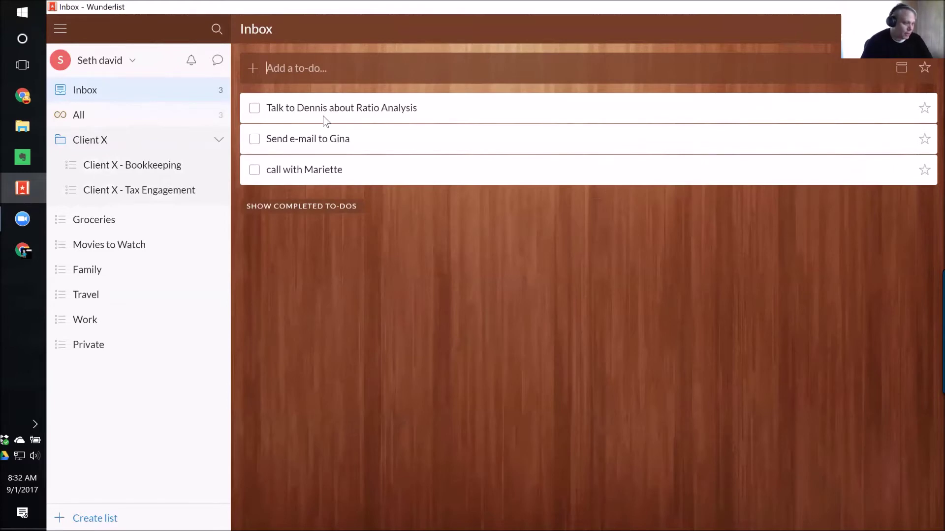
Move the Ratio Analysis to-do via Client X - Bookkeeping into Client X - Tax Engagement, then return to the Inbox.
left_click_drag(385, 113, 148, 166)
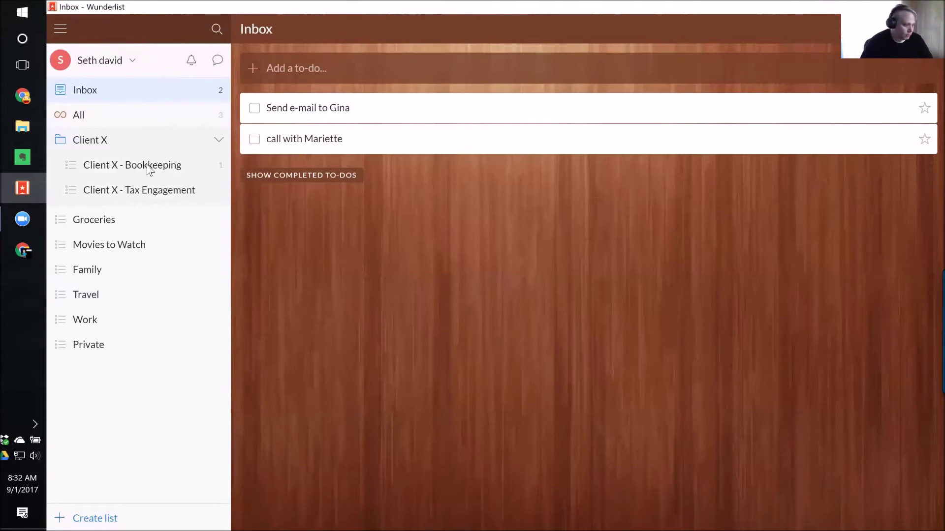
left_click(142, 171)
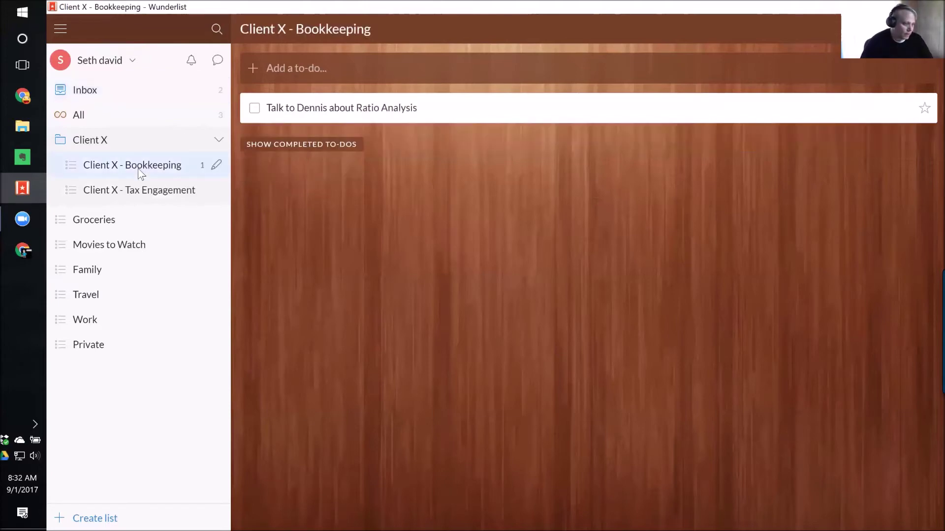
left_click_drag(320, 107, 172, 195)
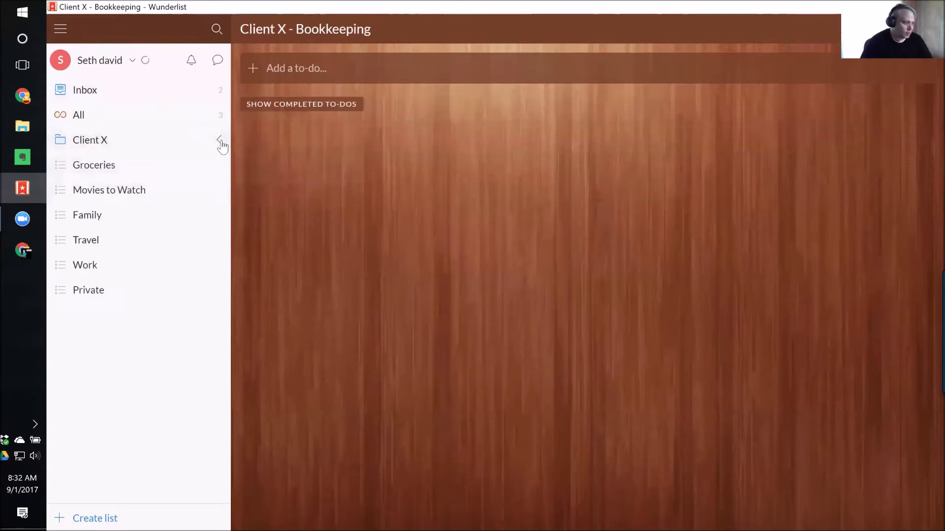
left_click(105, 86)
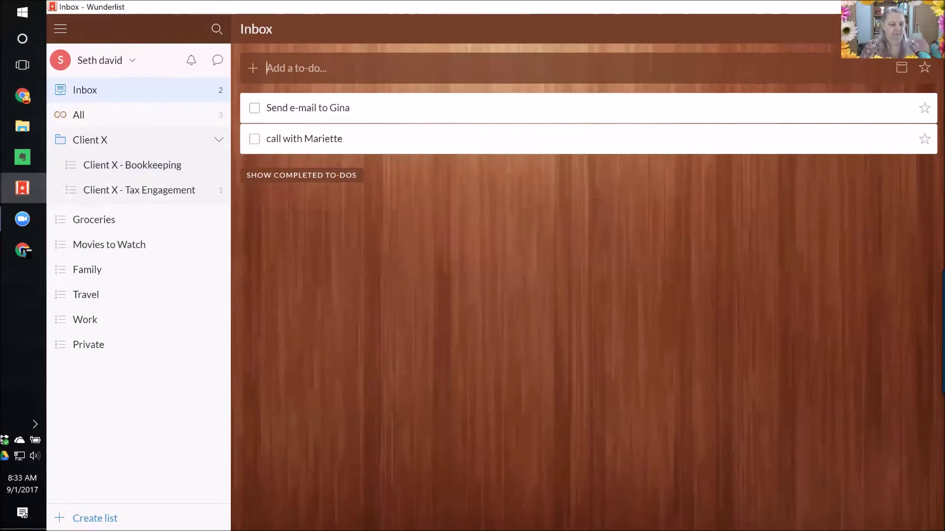
Switch between Chrome's Screen Cast phone mirror and the desktop Wunderlist window to compare them.
left_click(11, 98)
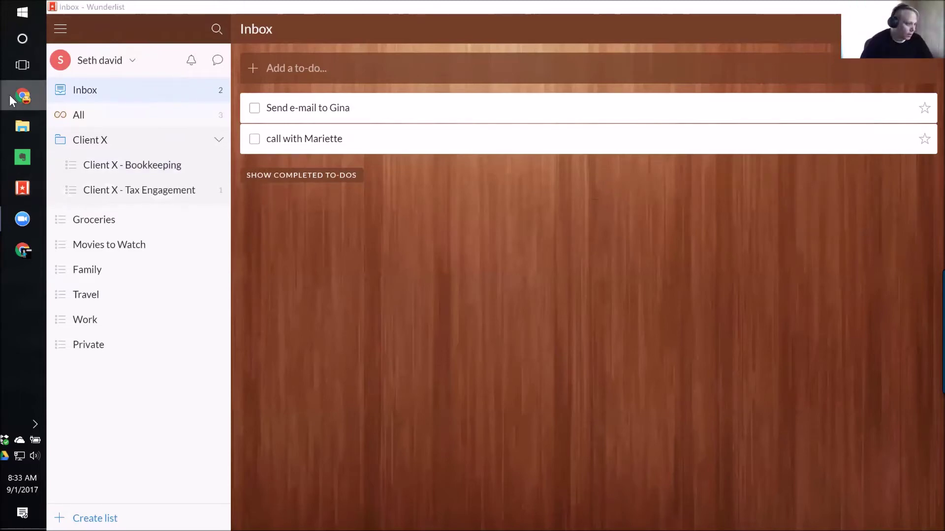
left_click(20, 259)
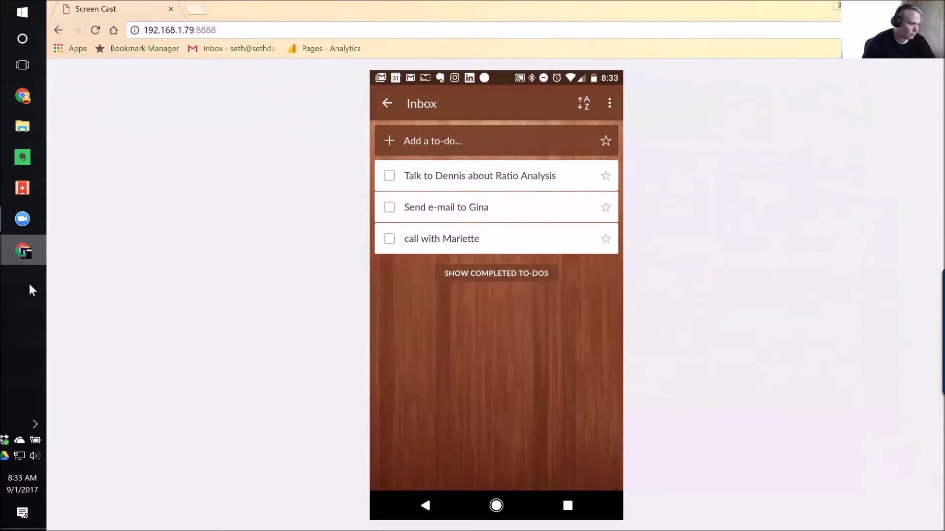
left_click(27, 184)
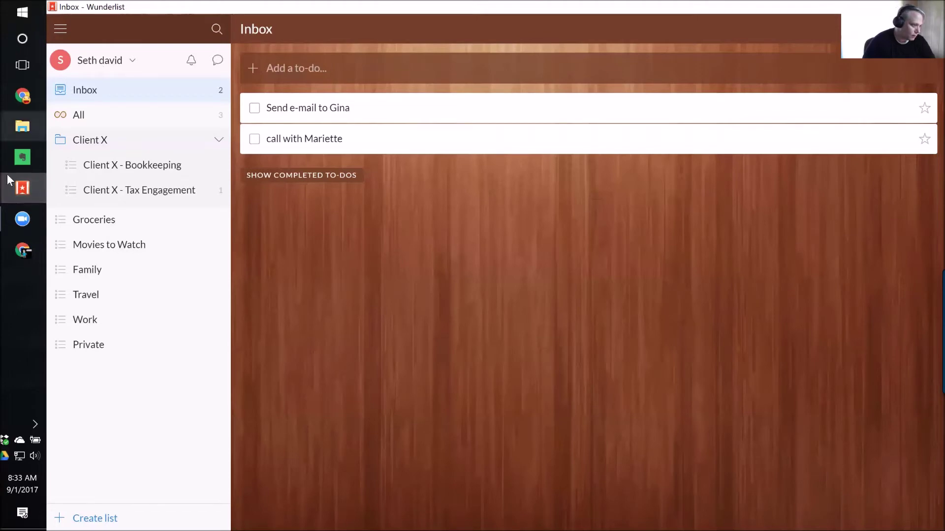
mouse_move(17, 192)
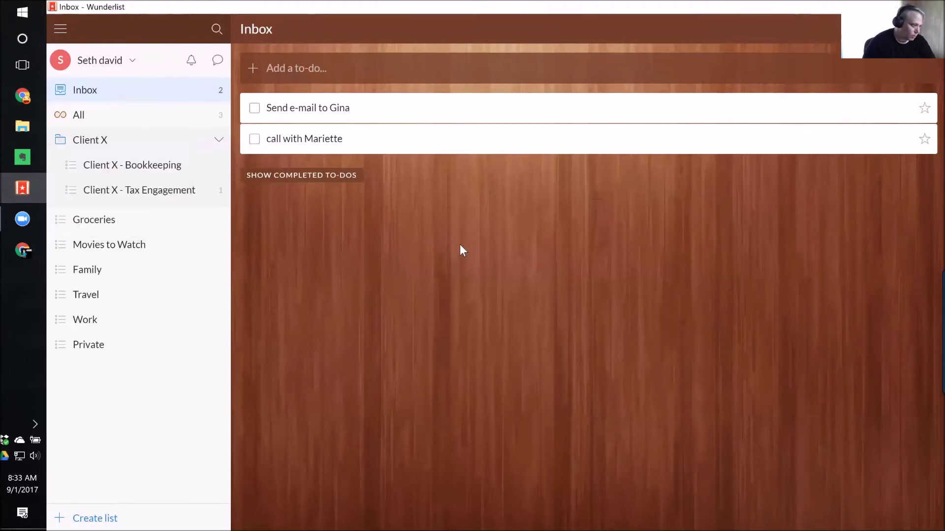
left_click(22, 250)
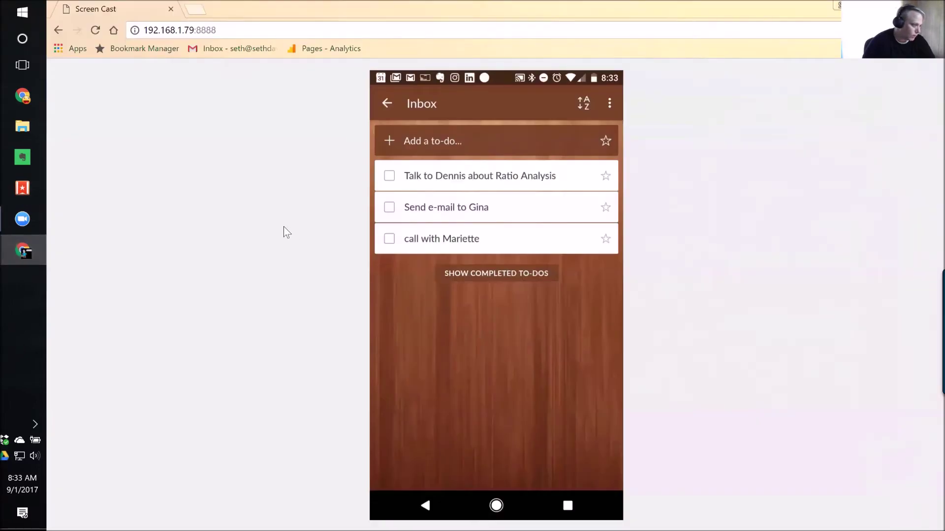
Run Sync Now from the desktop Wunderlist account menu, then return to the phone mirror.
left_click(22, 188)
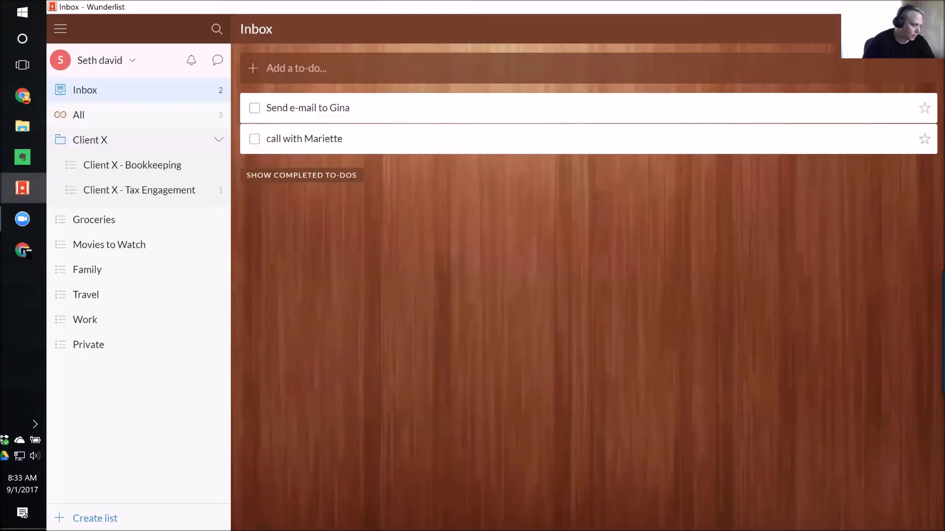
left_click(134, 59)
left_click(63, 111)
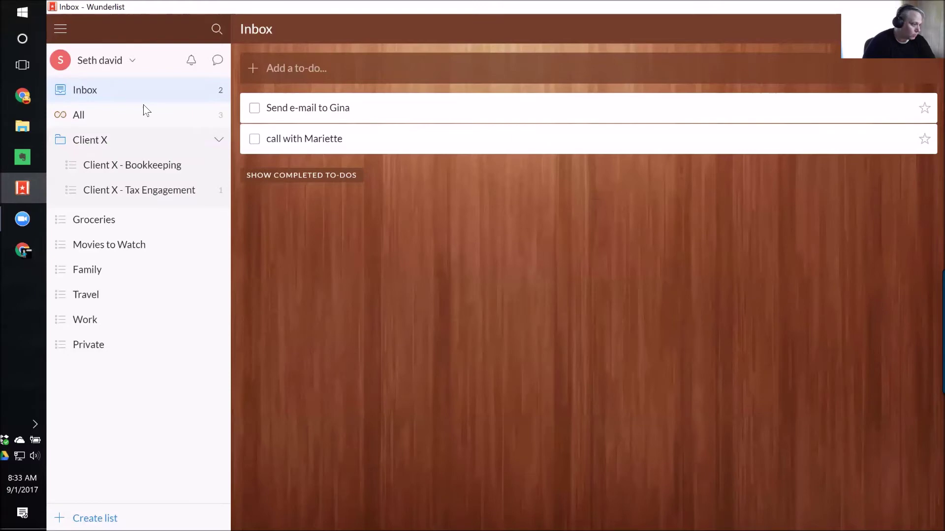
left_click(24, 249)
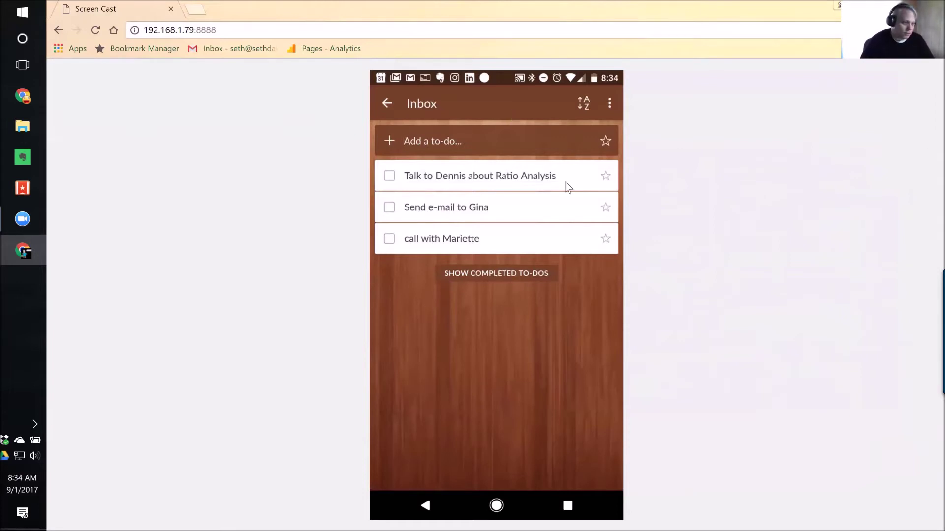
Bring the desktop Wunderlist Inbox, with its e-mail and call to-dos, in front of Chrome.
left_click(22, 188)
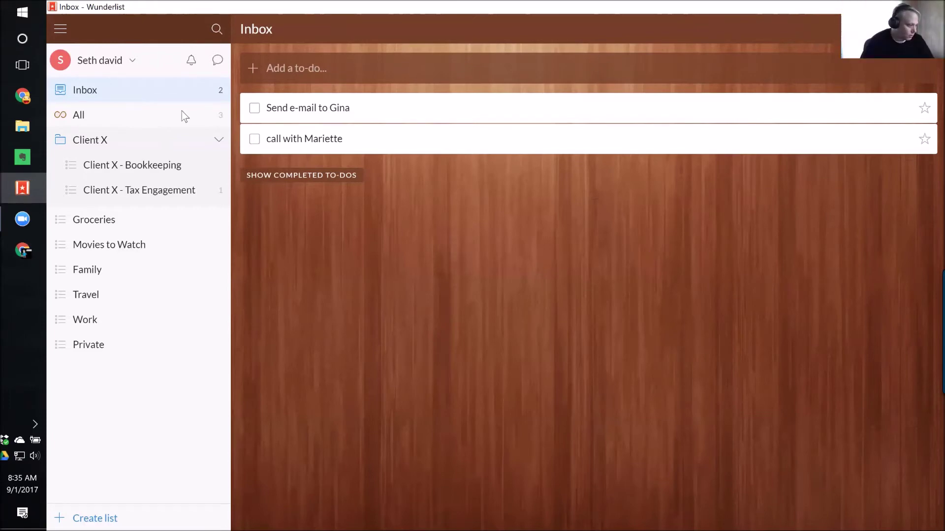
Collapse Client X and create a new list named '… take Over the World' with both owners' names.
left_click(195, 142)
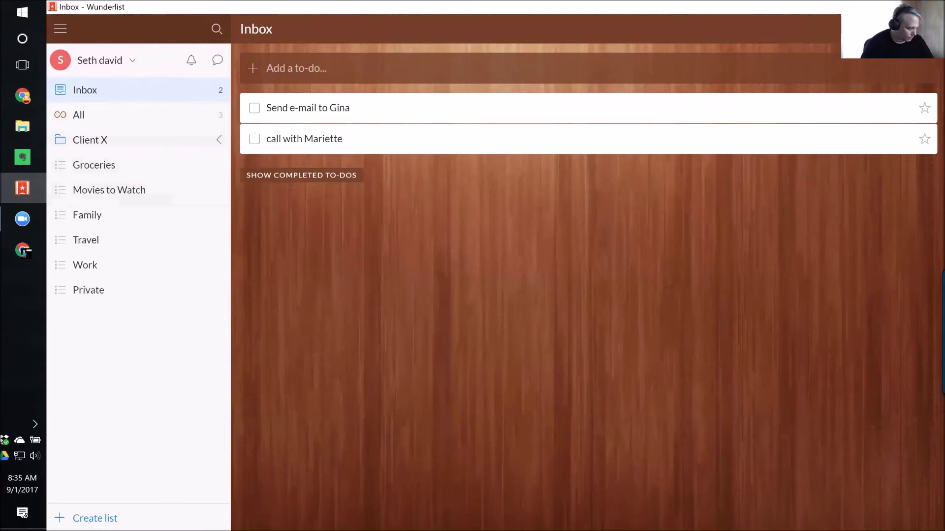
key("ctrl+shift+l")
type("Seyth")
key("BackSpace")
key("BackSpace")
key("BackSpace")
key("BackSpace")
type("th & Gina take over the work")
key("BackSpace")
type("ld")
key("ctrl+Left")
key("ctrl+Left")
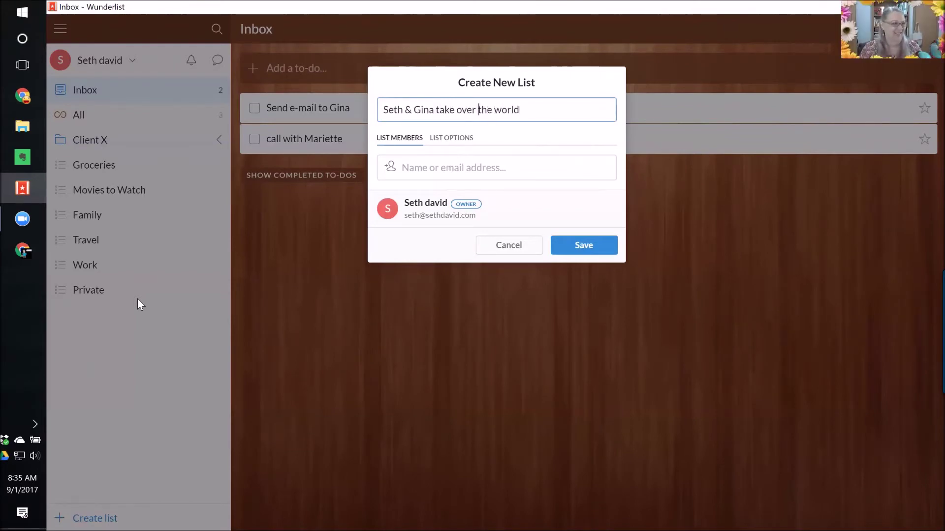
key("shift+Right")
type("O")
key("ctrl+Right")
key("shift+Right")
type("W")
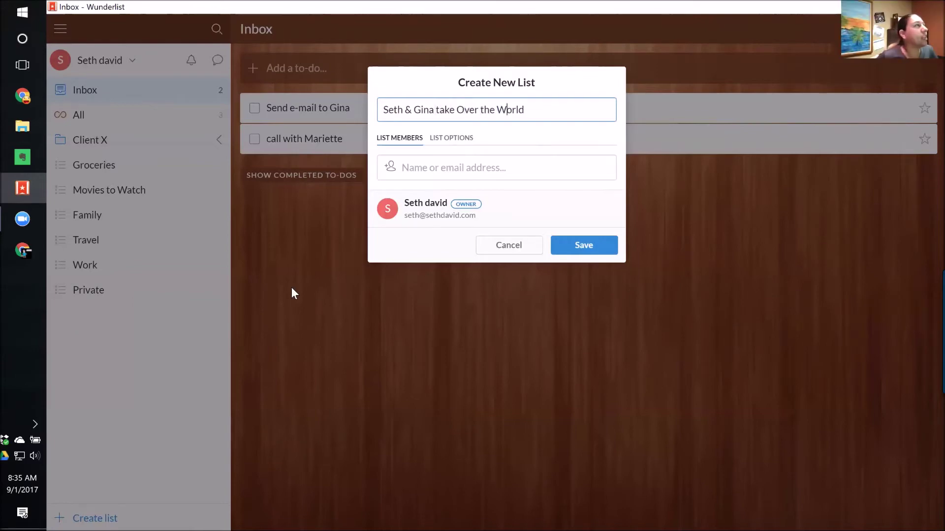
Invite the collaborator by e-mail as a list member and save the shared list.
left_click(428, 166)
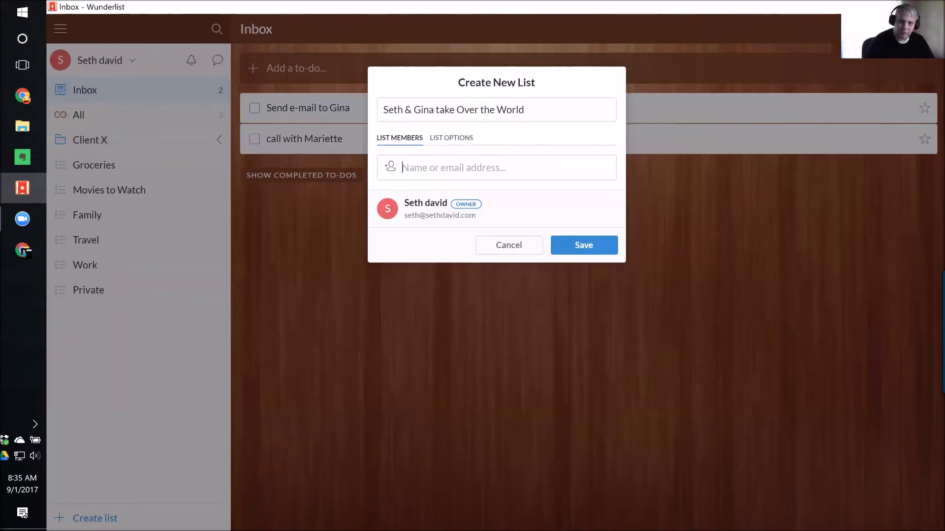
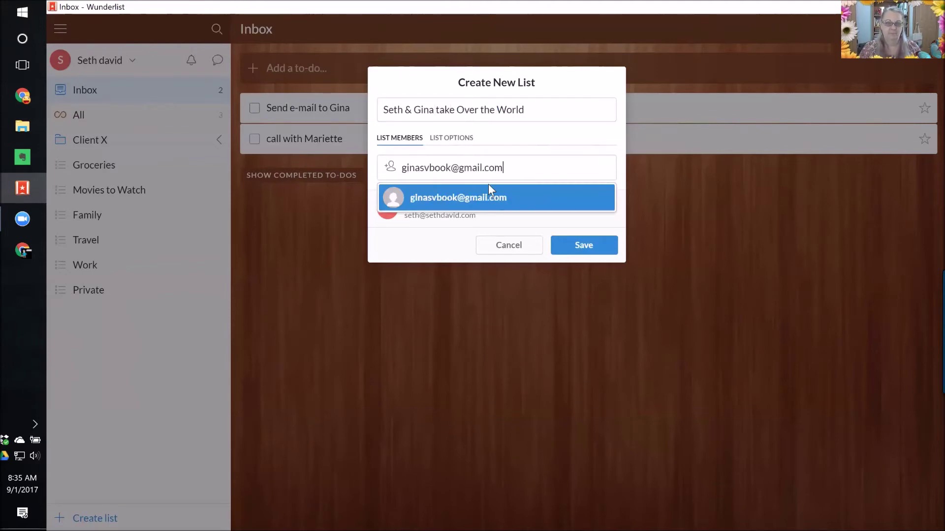
left_click(490, 192)
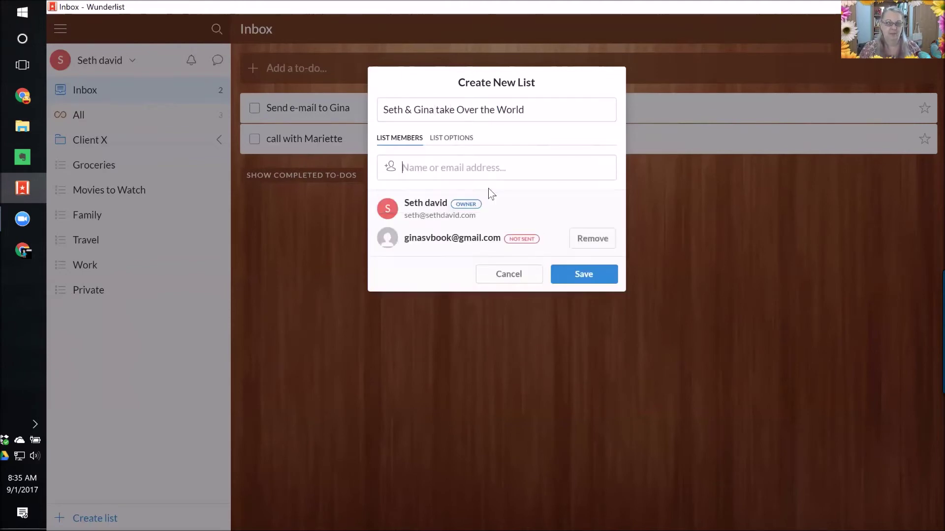
left_click(583, 276)
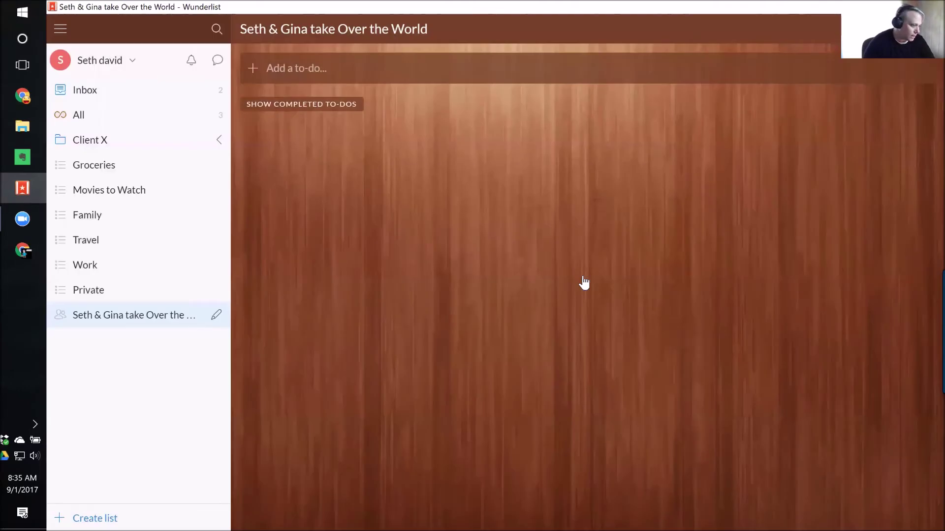
In the Inbox, retitle the e-mail to-do as a call with the collaborator.
left_click(94, 95)
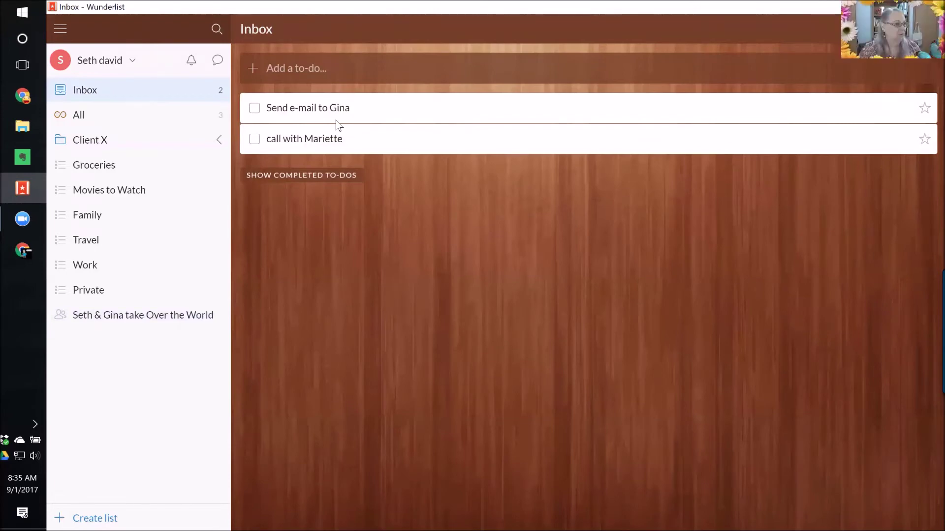
double_click(334, 110)
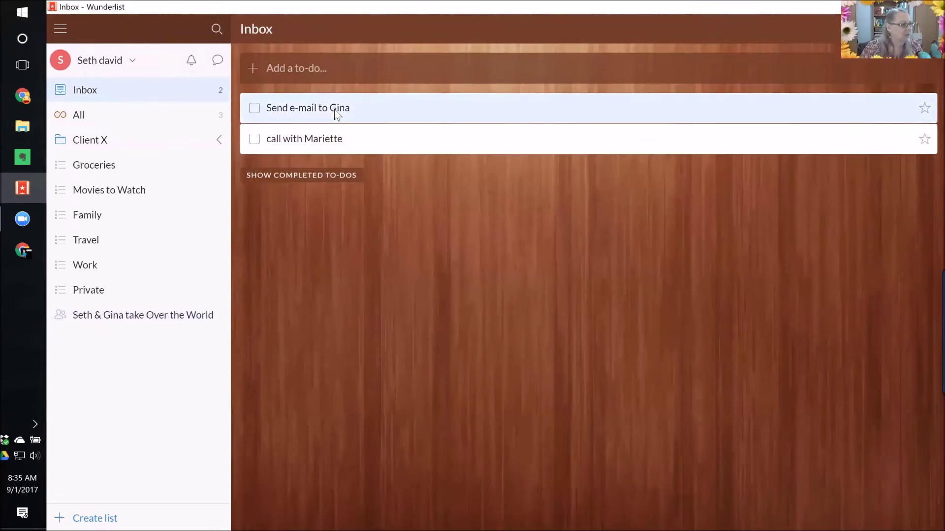
type("C")
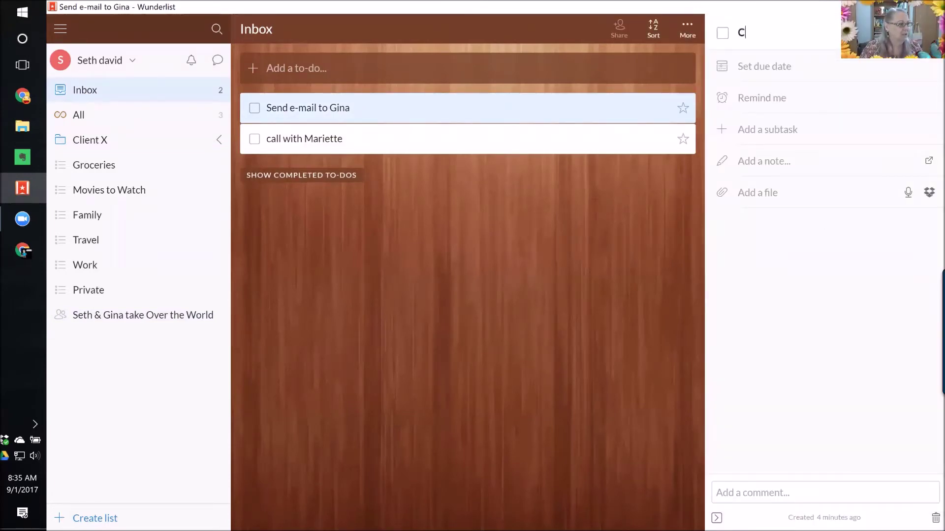
type("all with Gina")
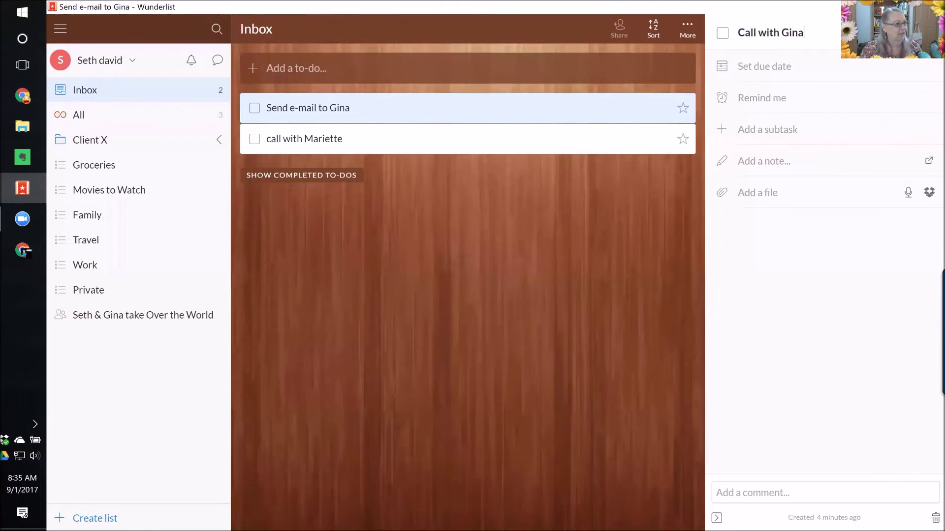
key("Return")
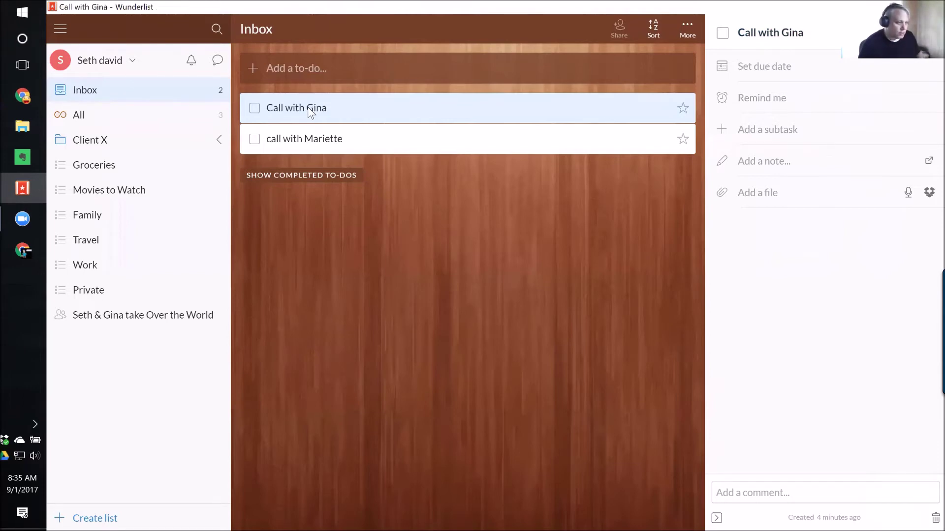
Move the call to-do into the new shared list and check it on the phone mirror.
left_click_drag(335, 105, 171, 318)
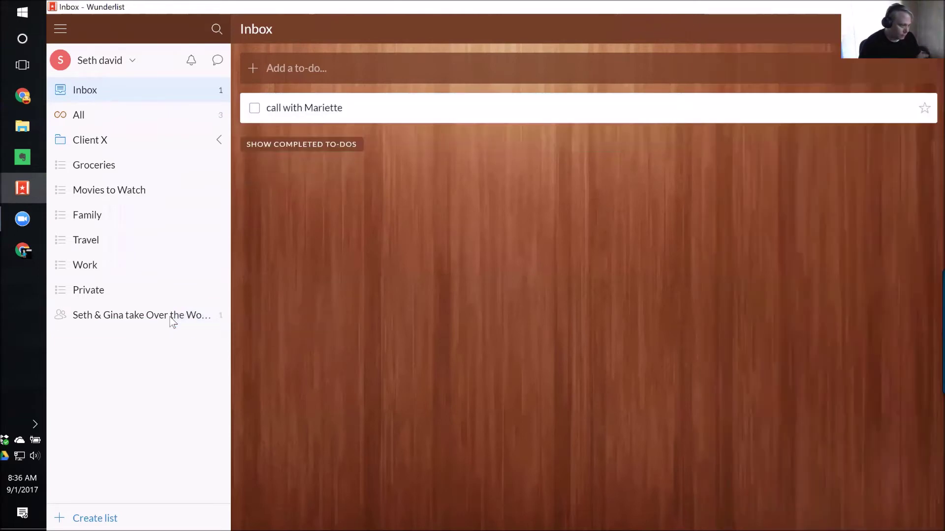
left_click(170, 319)
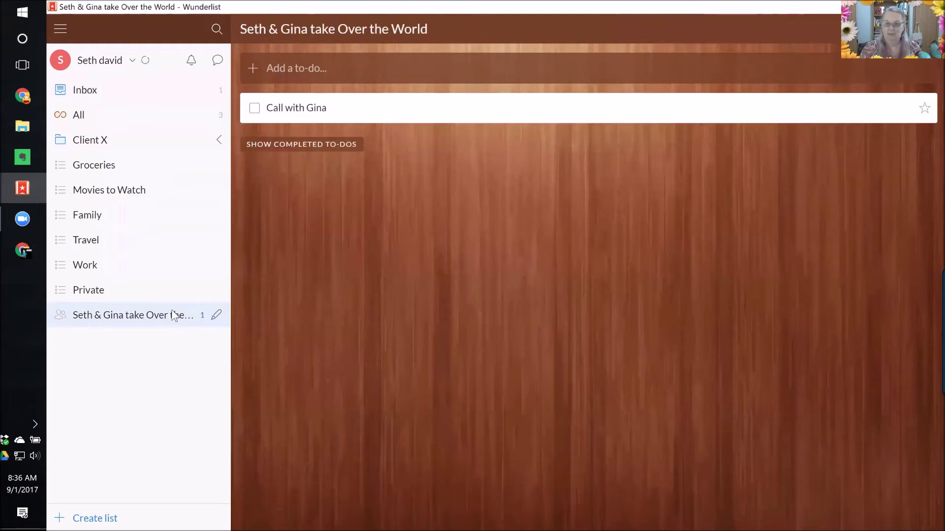
left_click(36, 246)
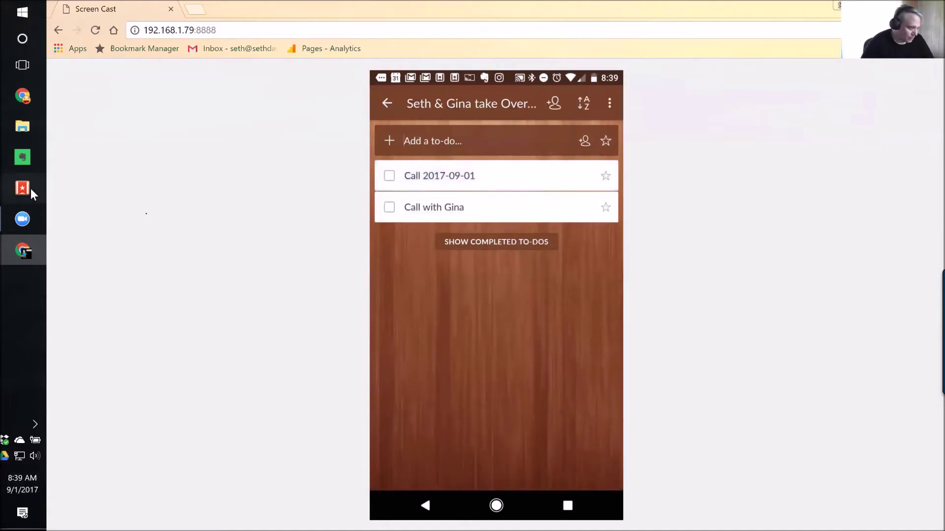
Bring the desktop Wunderlist app back in front of the Chrome phone mirror.
left_click(30, 188)
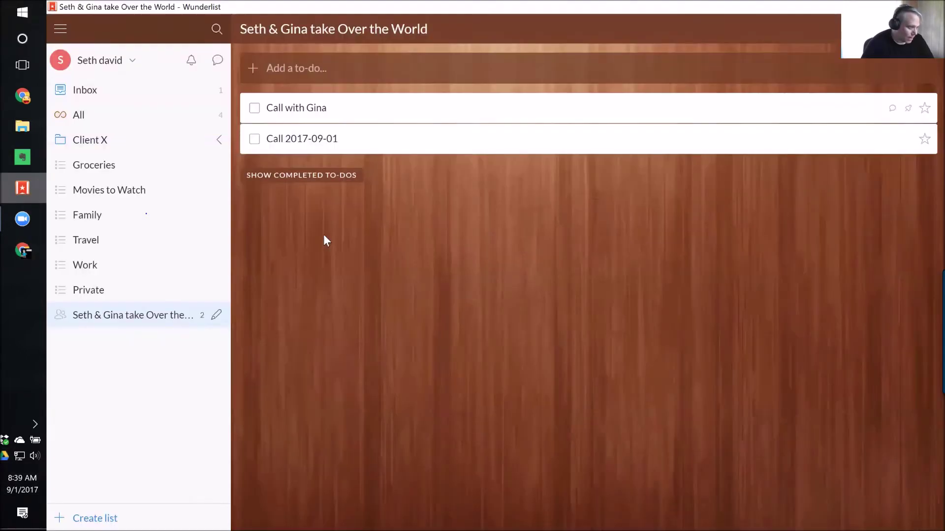
Open the detail panel of the Call 2017-09-01 to-do in the shared list.
left_click(309, 144)
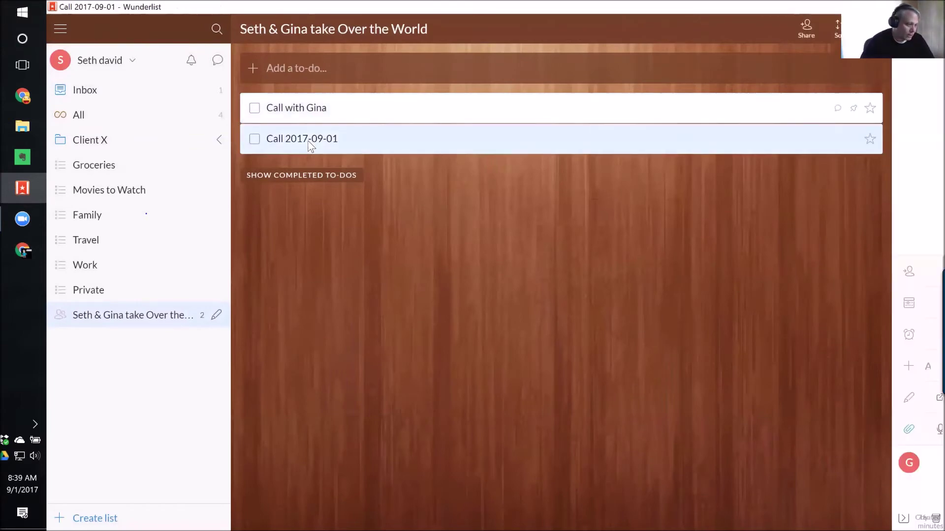
double_click(309, 142)
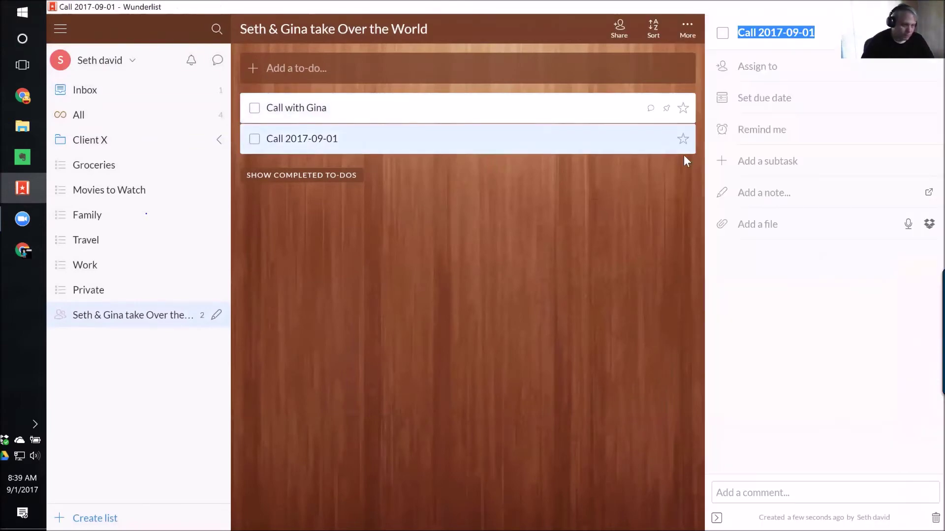
left_click(764, 192)
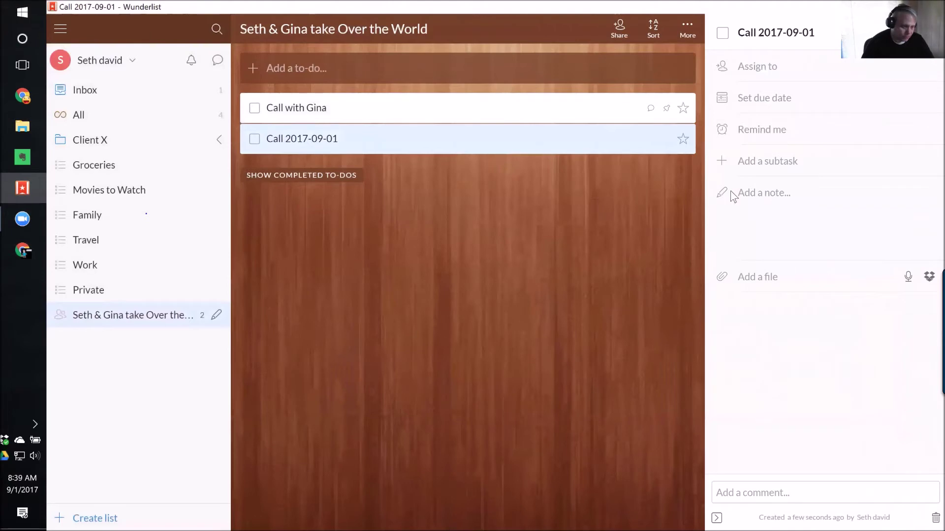
left_click(617, 308)
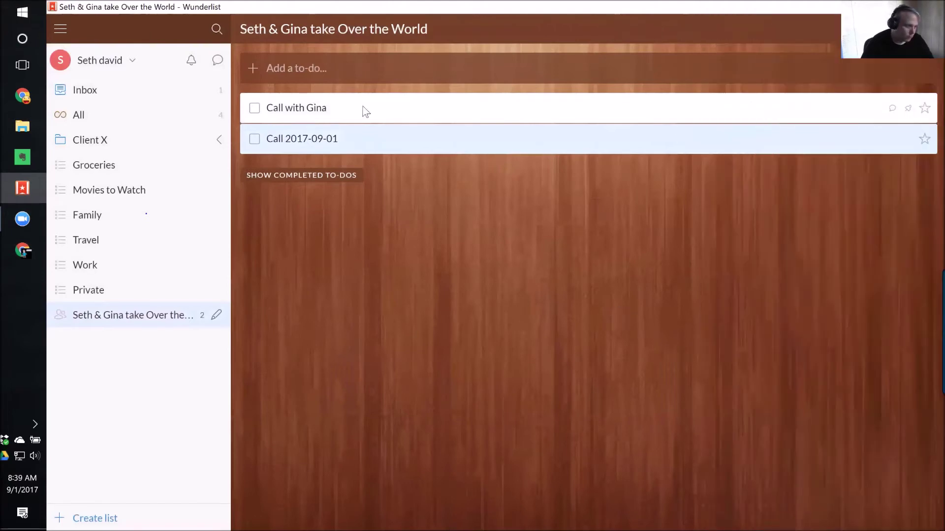
double_click(311, 139)
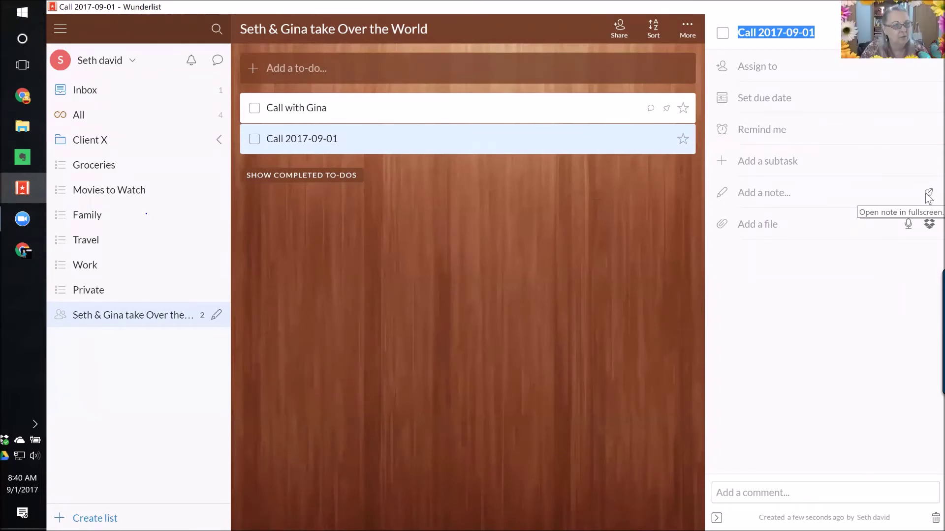
Write a full-screen note saying the collaborator and I will use YouTube to take over the world.
left_click(926, 193)
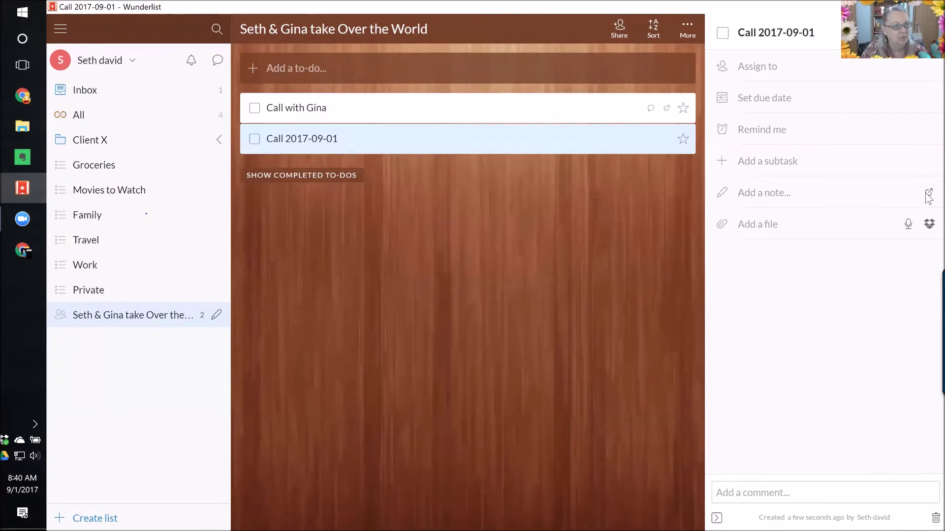
left_click(927, 195)
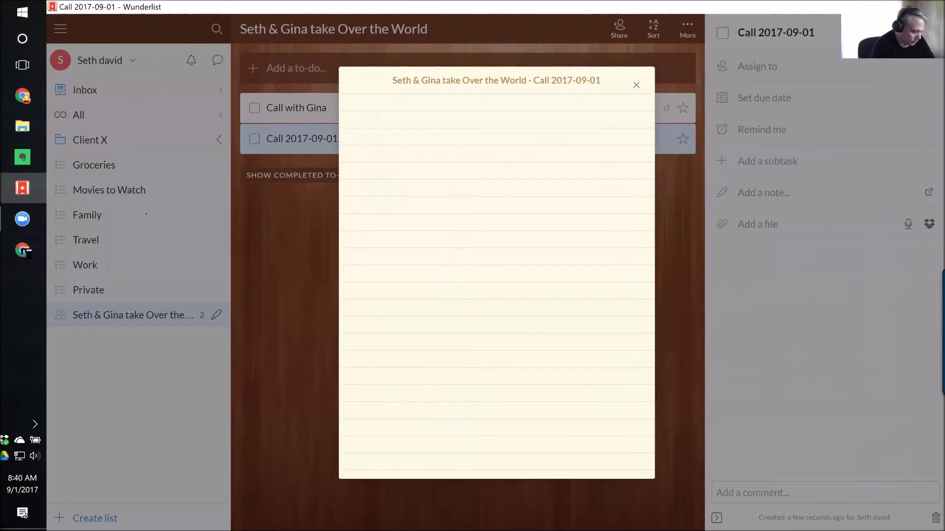
type("Gina and I d")
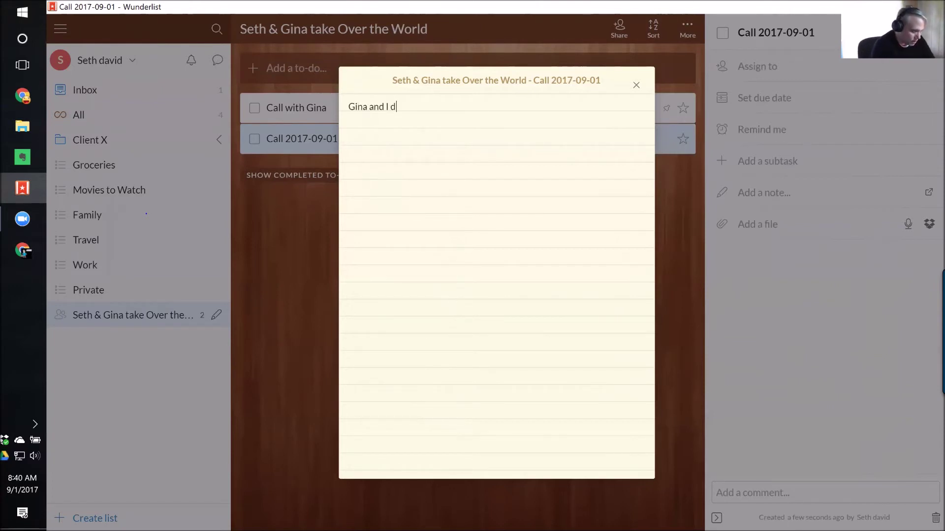
type("esci")
key("BackSpace")
key("BackSpace")
key("BackSpace")
key("BackSpace")
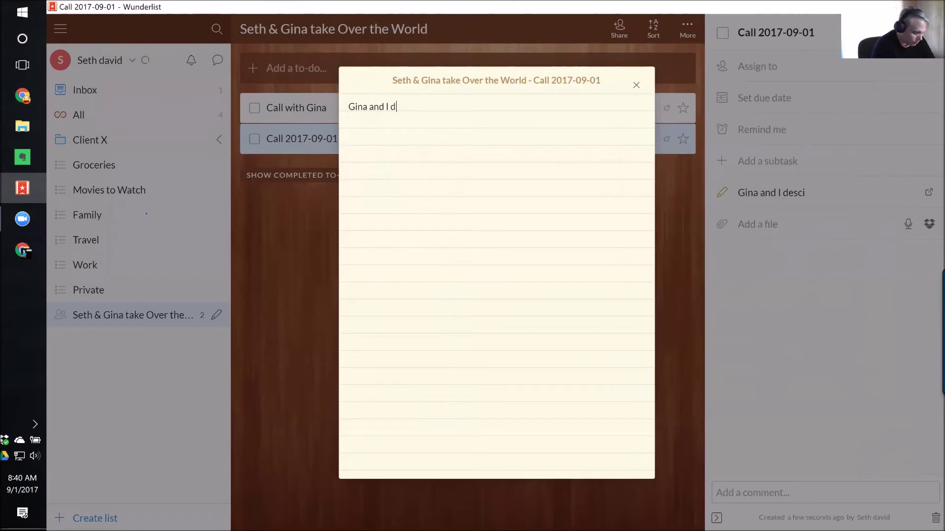
type("iscussde")
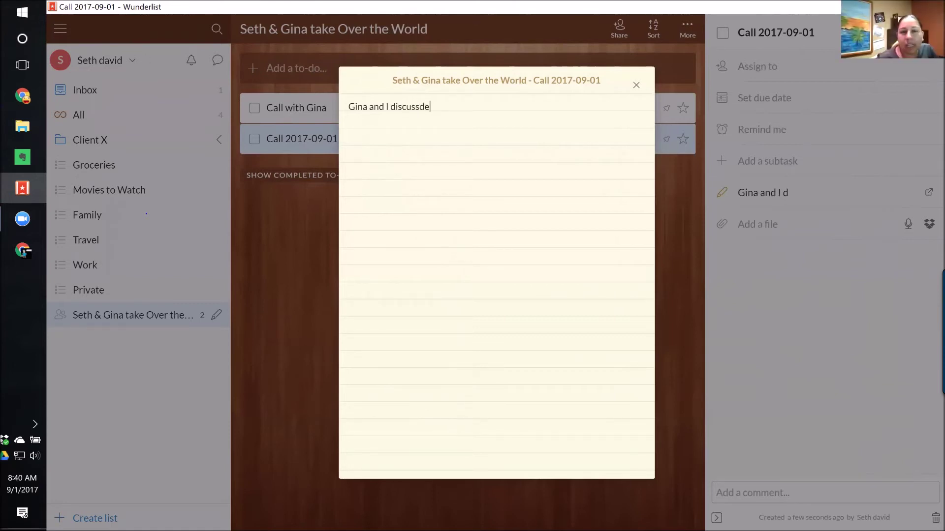
key("BackSpace")
key("BackSpace")
type("ed")
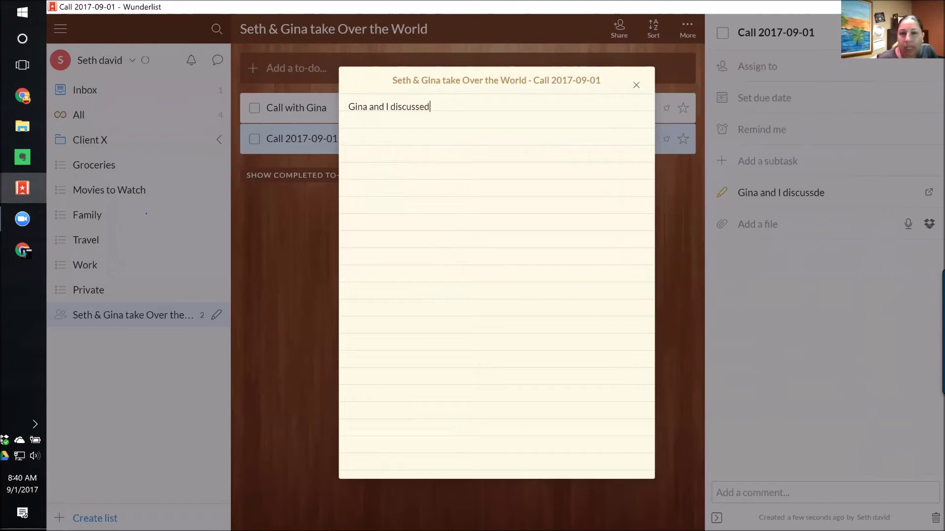
type(" that we'll use YouTube")
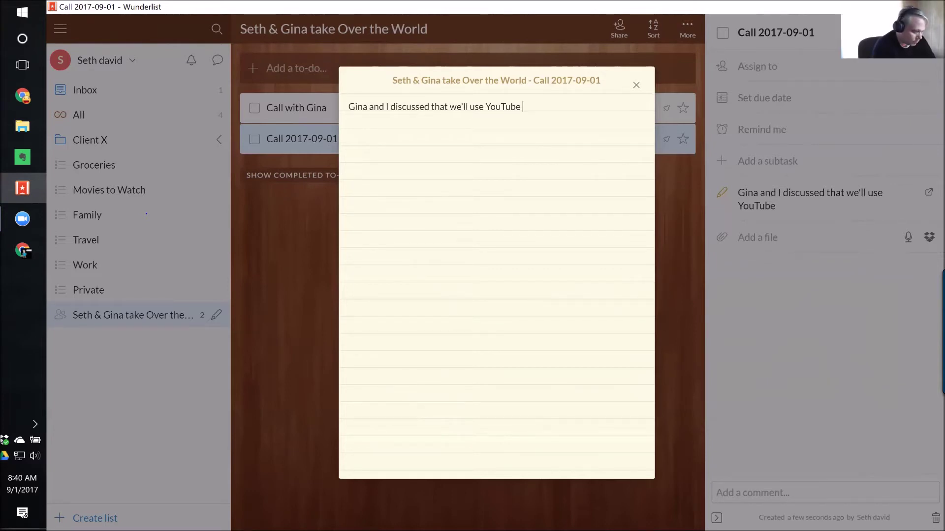
type("to take over ")
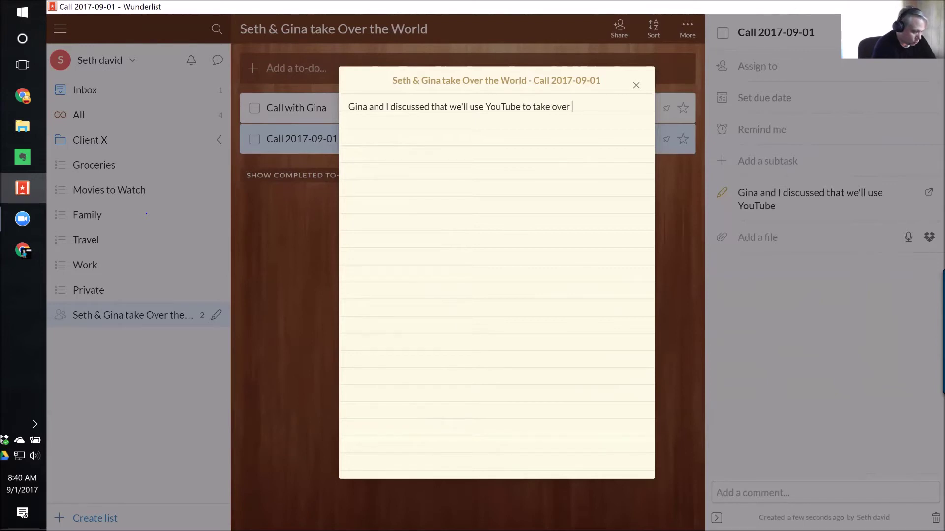
type("the world...")
key("Return")
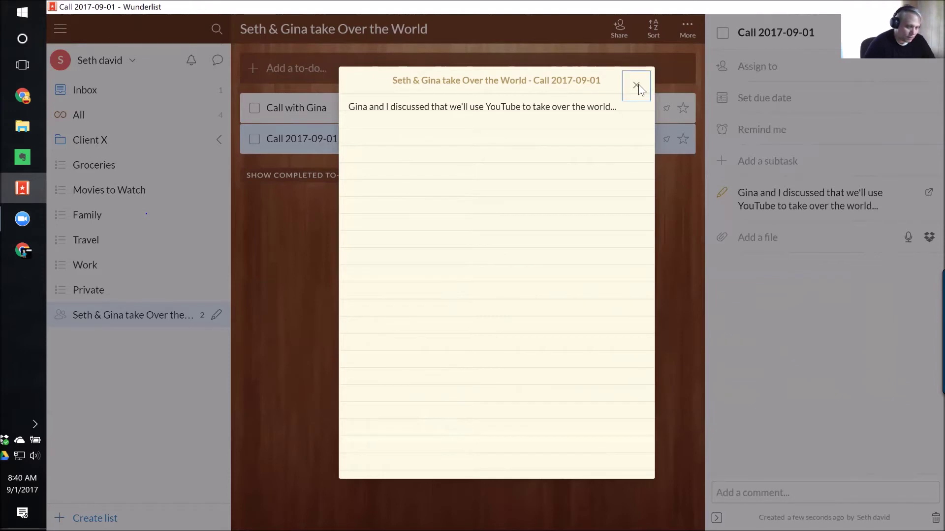
Close the note editor and open the call to-do's 20160828_140320-COLLAGE.jpg attachment in Dropbox.
left_click(638, 85)
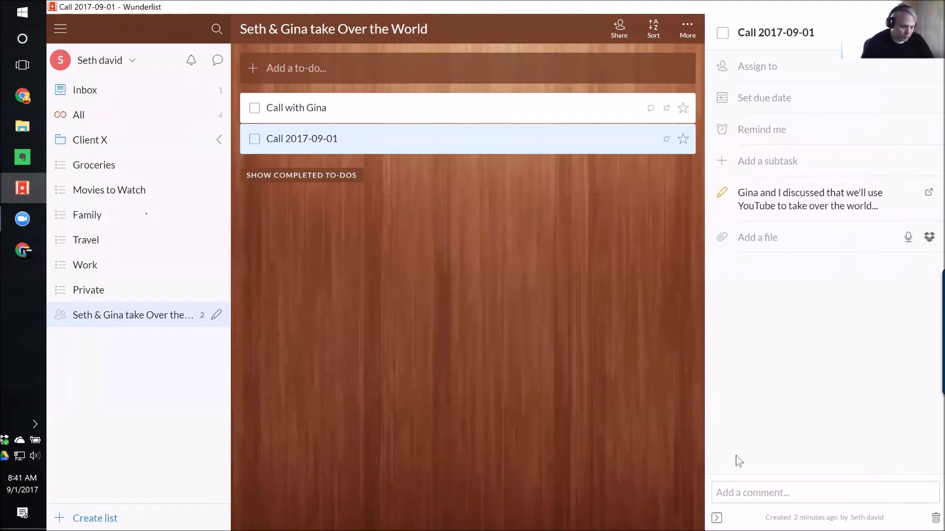
left_click(303, 113)
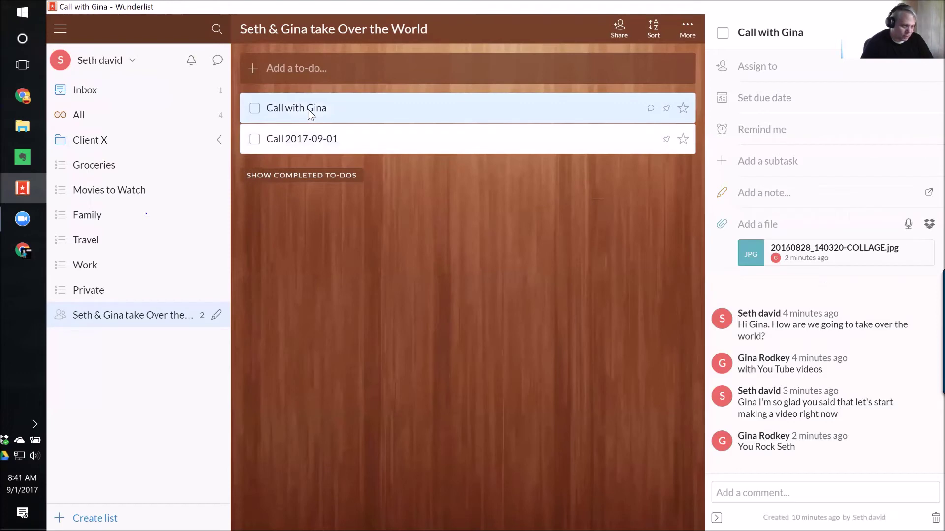
left_click(829, 251)
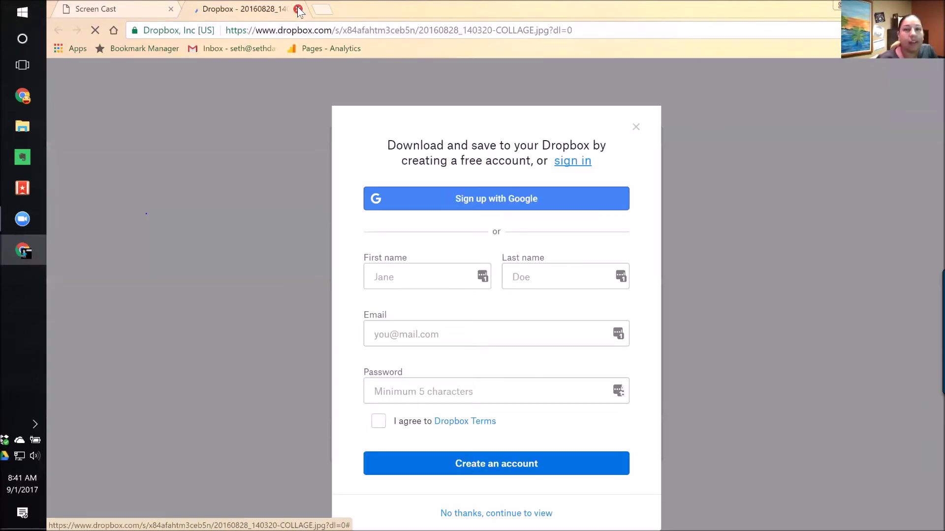
Close the Dropbox tab to return to the phone Screen Cast.
left_click(298, 9)
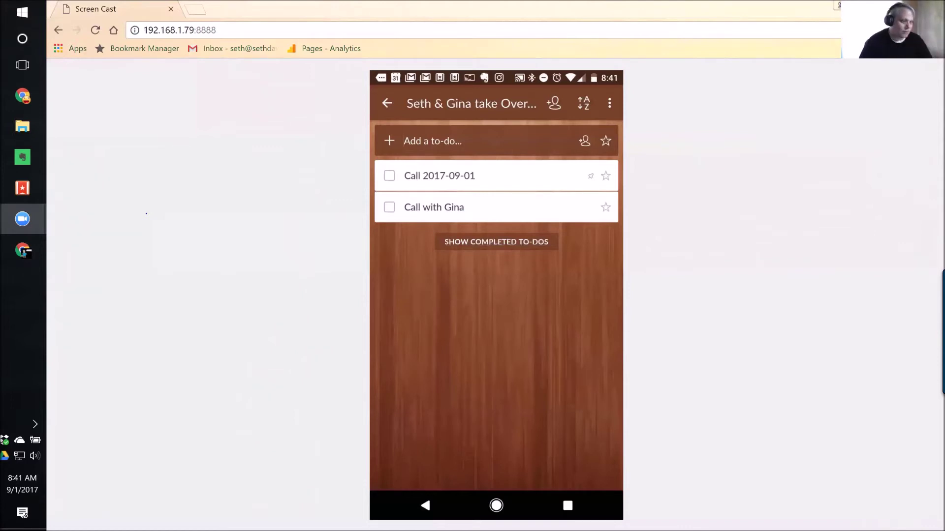
Switch back to the desktop Wunderlist window showing the shared list.
left_click(23, 189)
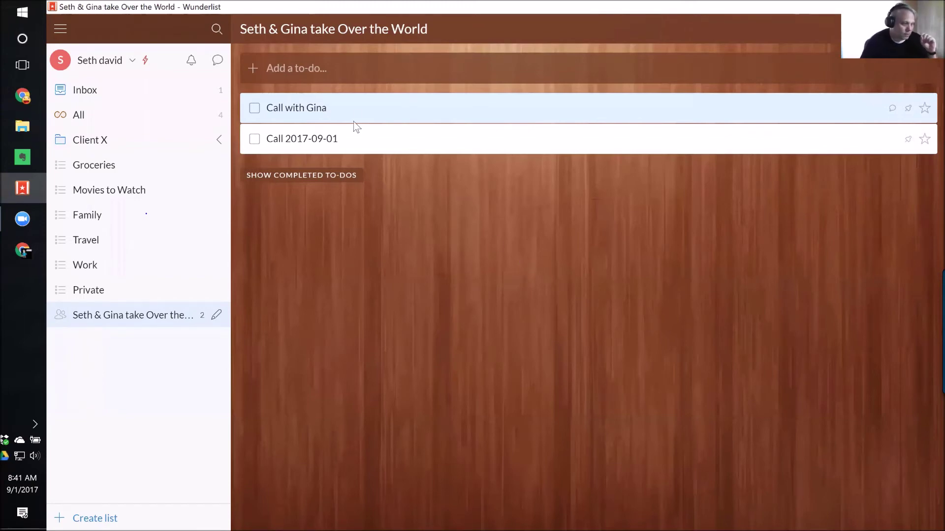
Open the collaborator call to-do's details and its September 2017 due-date calendar.
left_click(300, 110)
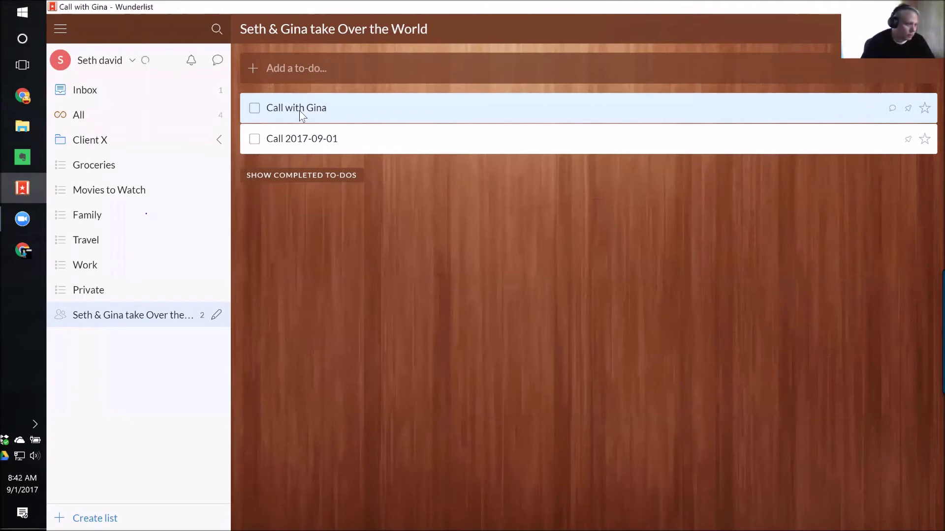
left_click(300, 110)
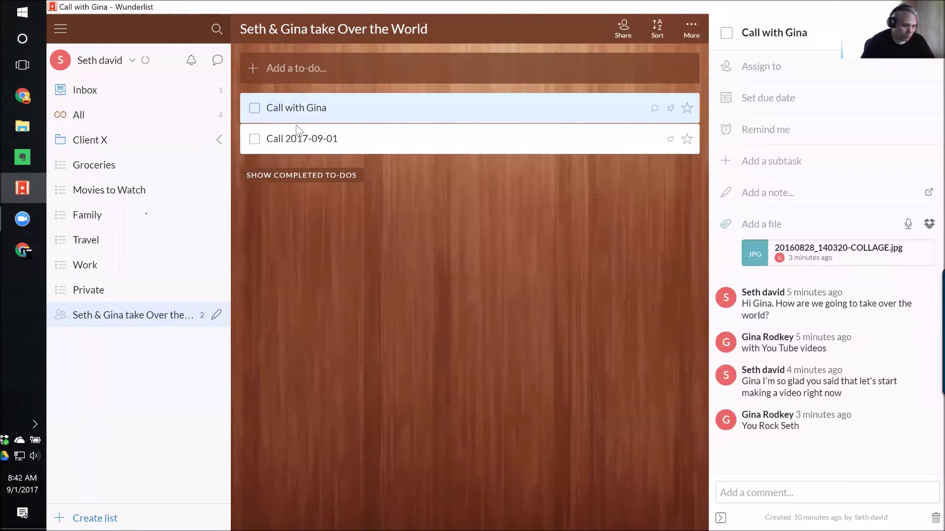
left_click(764, 98)
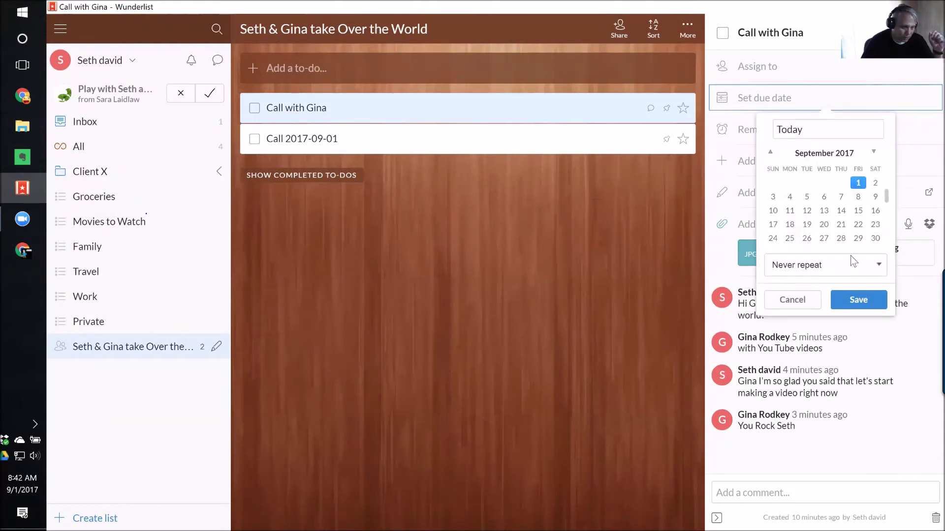
Make the call to-do due today with a custom repeat of every 1 day, then close details.
left_click(879, 266)
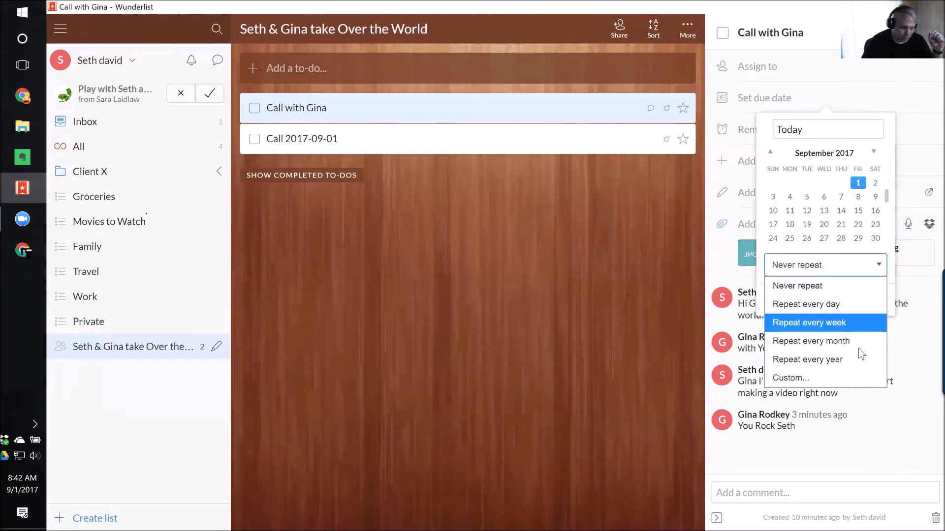
left_click(801, 380)
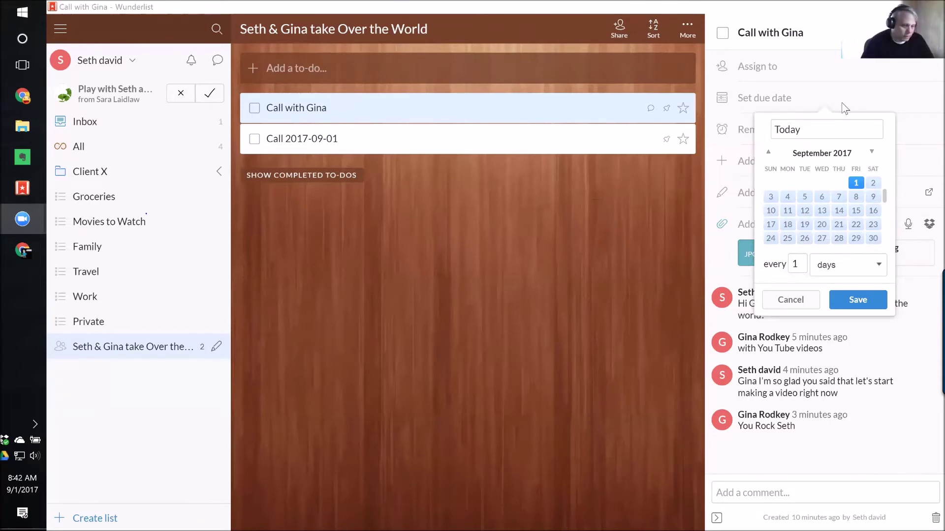
left_click(660, 84)
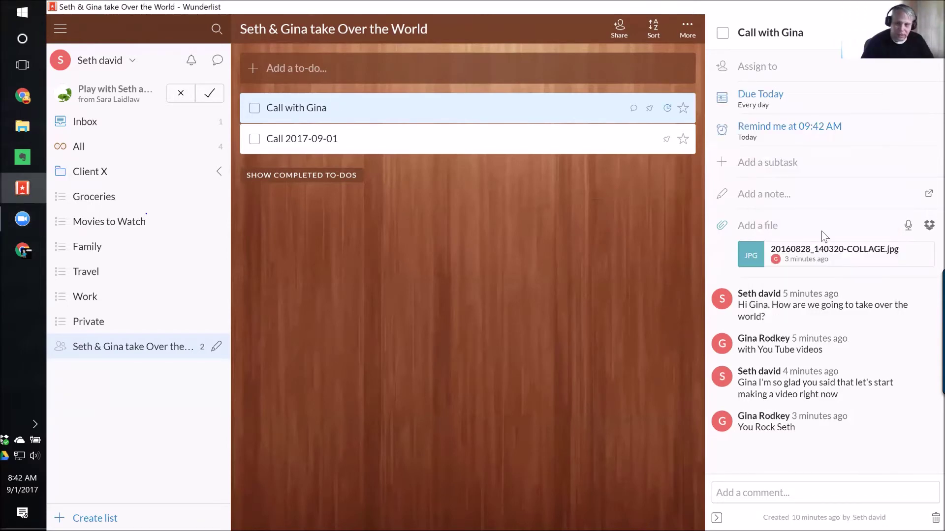
key("Escape")
Accept the invitation to the shared list 'Play with Seth and friends'.
key("alt+Tab")
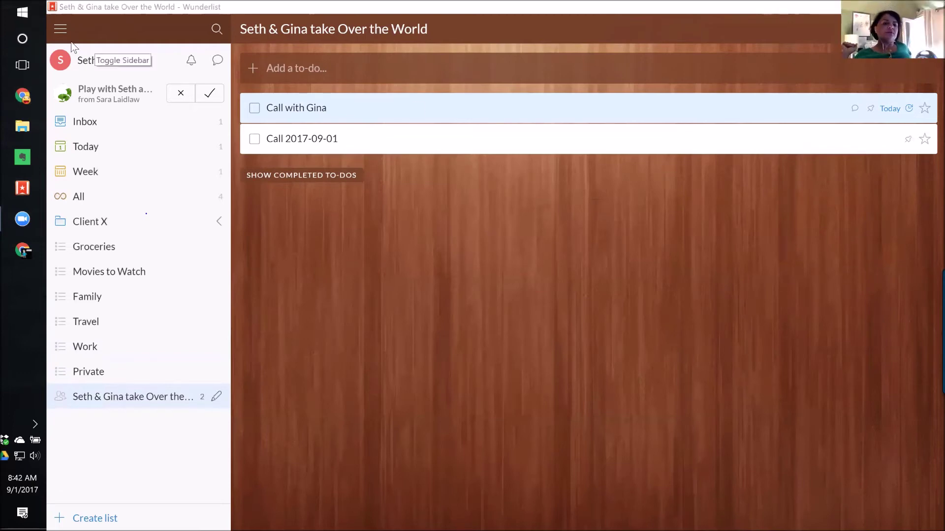
left_click(211, 95)
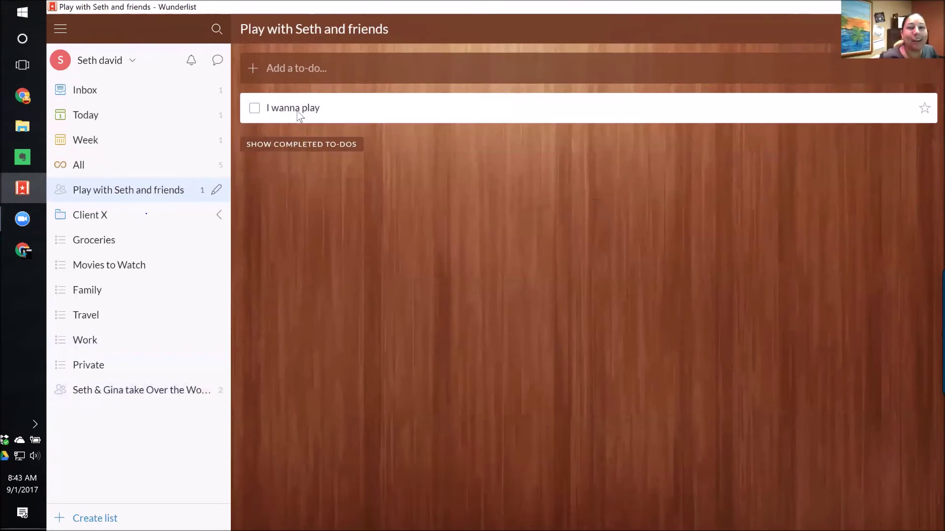
Open the details of the 'I wanna play' to-do.
left_click(311, 112)
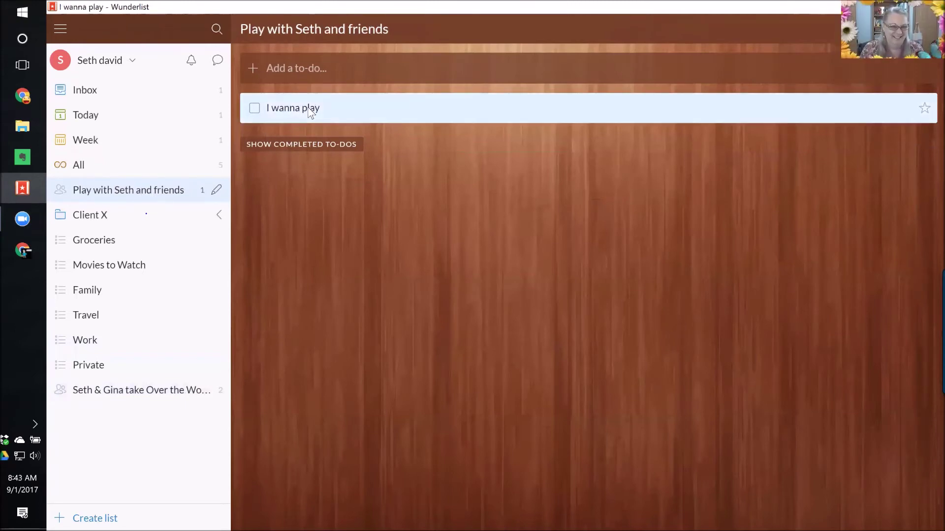
double_click(310, 111)
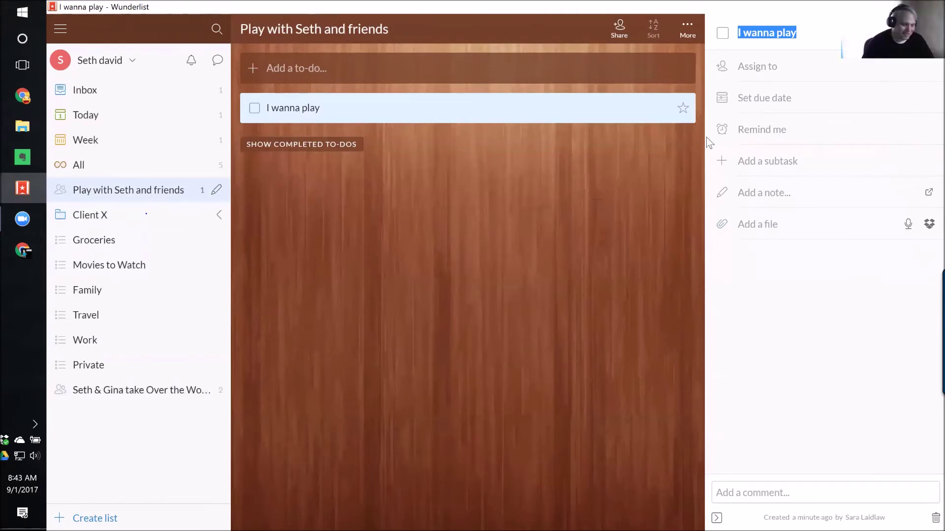
left_click(791, 229)
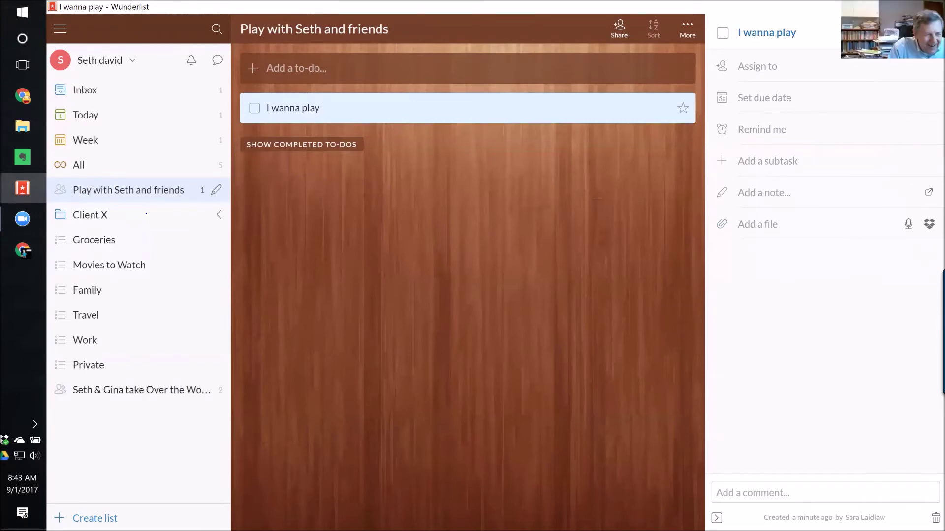
Post a greeting comment to the list owner on the to-do.
left_click(719, 492)
type("Hi Sara")
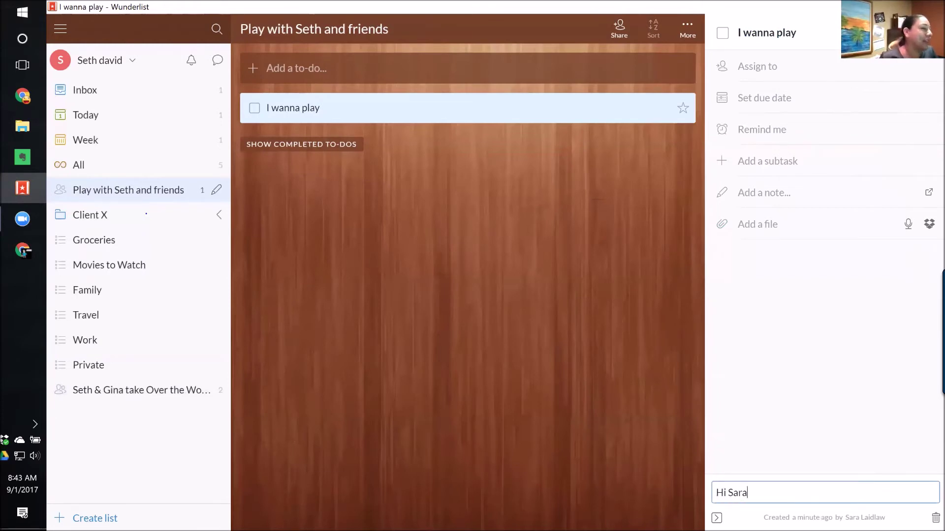
type("!")
key("Return")
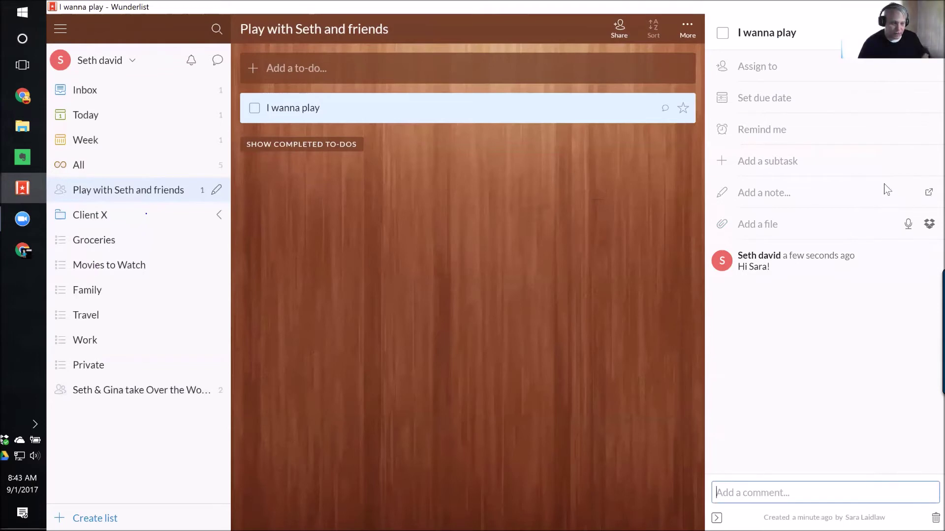
left_click(925, 190)
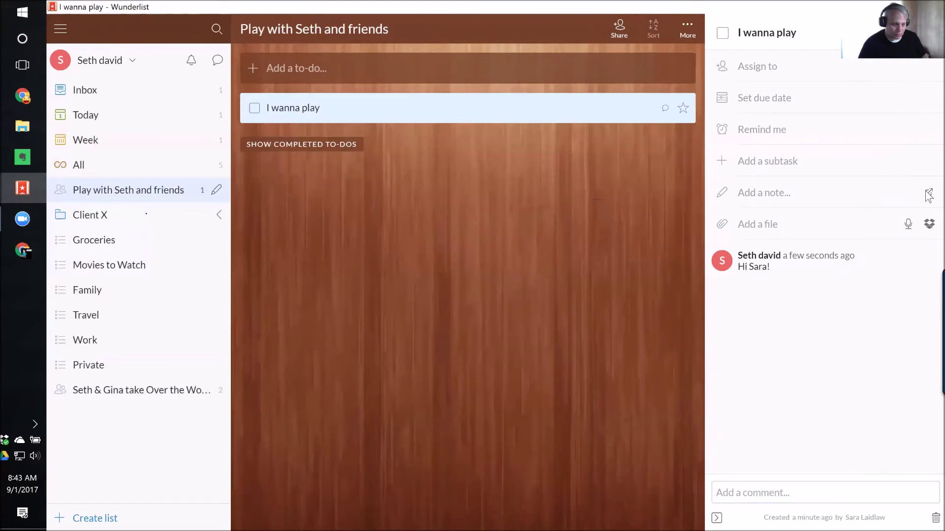
Expand and close the note editor, then close the 'I wanna play' detail panel.
left_click(928, 194)
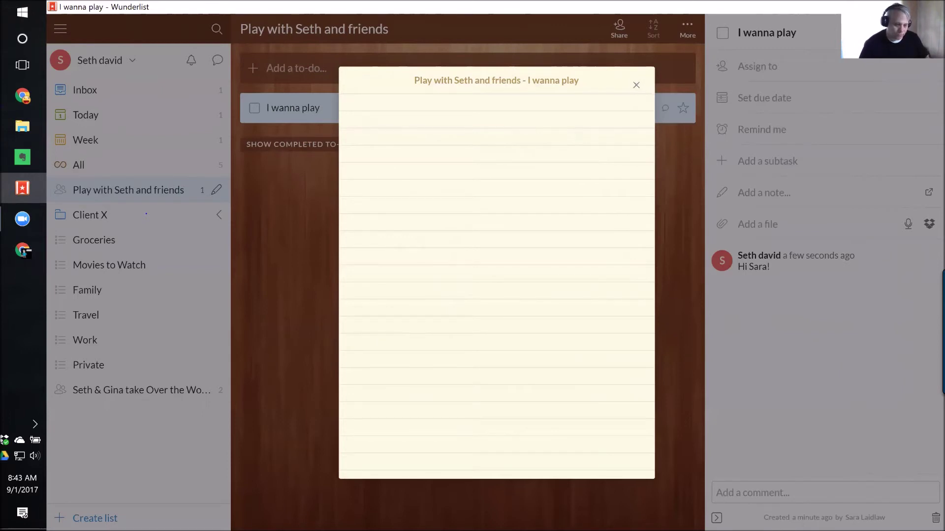
left_click(637, 86)
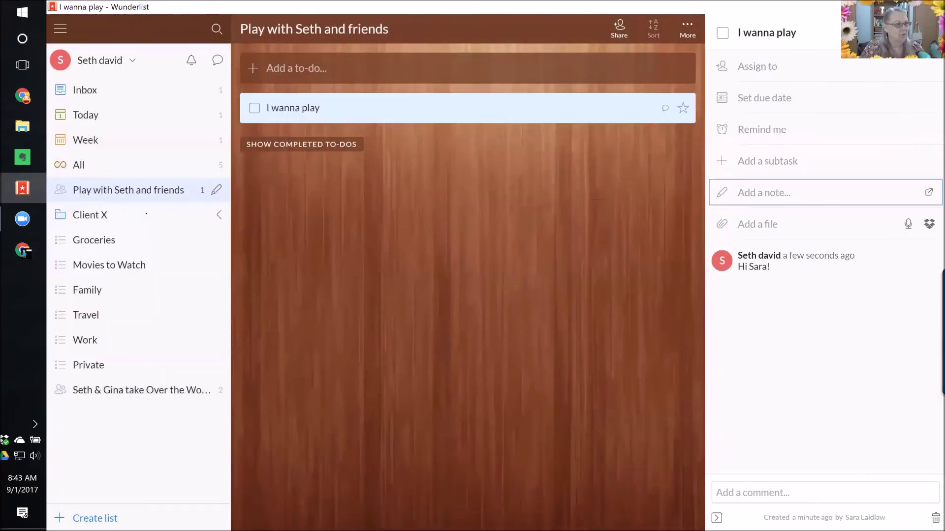
left_click(470, 289)
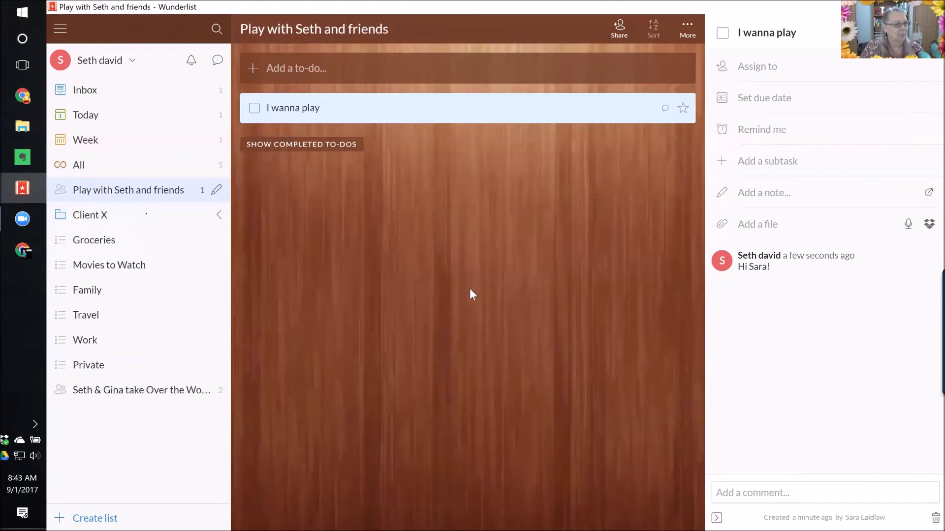
left_click(469, 288)
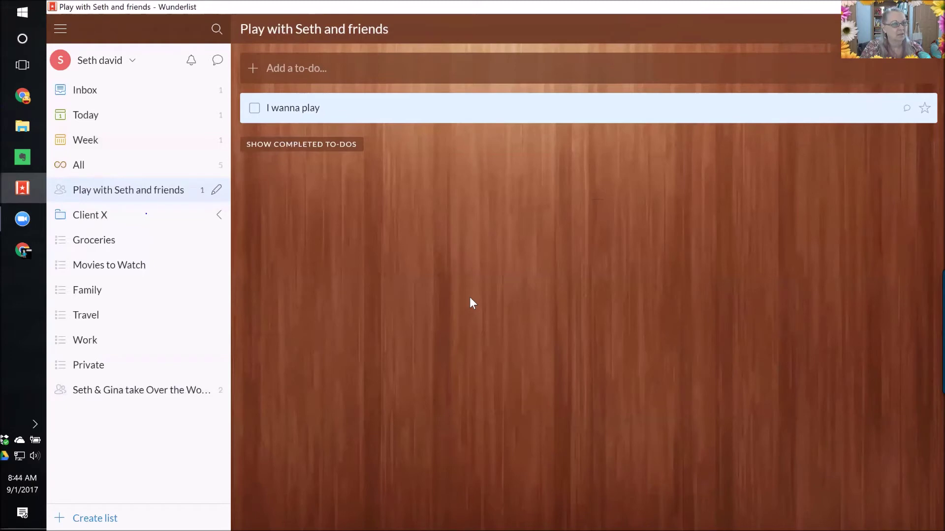
left_click(316, 108)
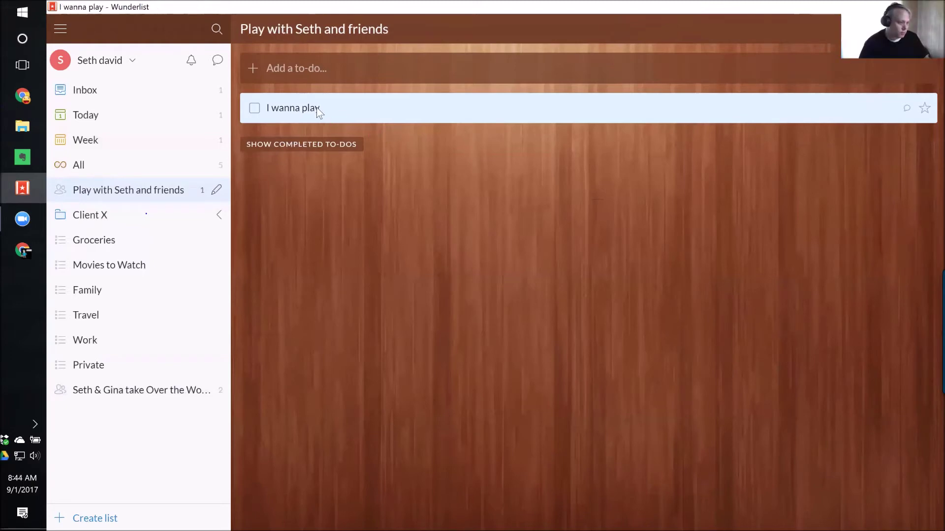
Assign 'I wanna play' to another member of the shared list.
left_click(316, 107)
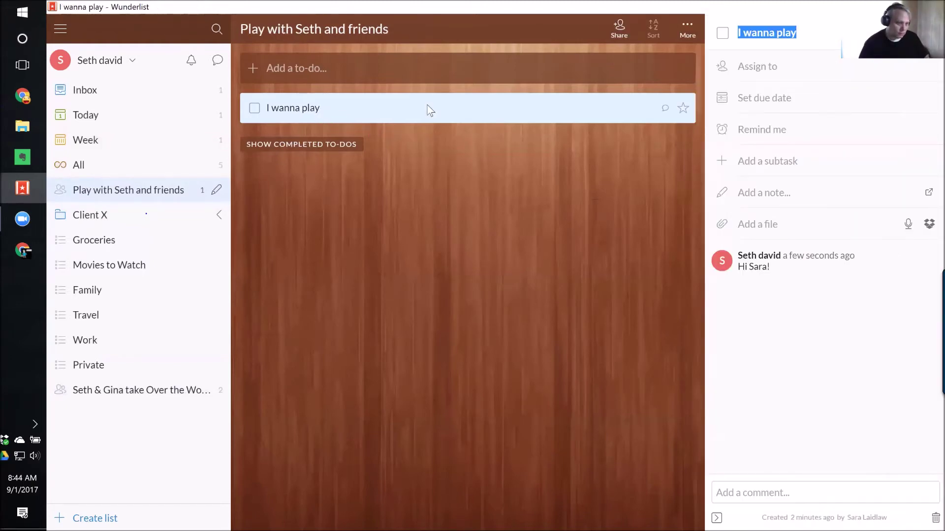
left_click(817, 69)
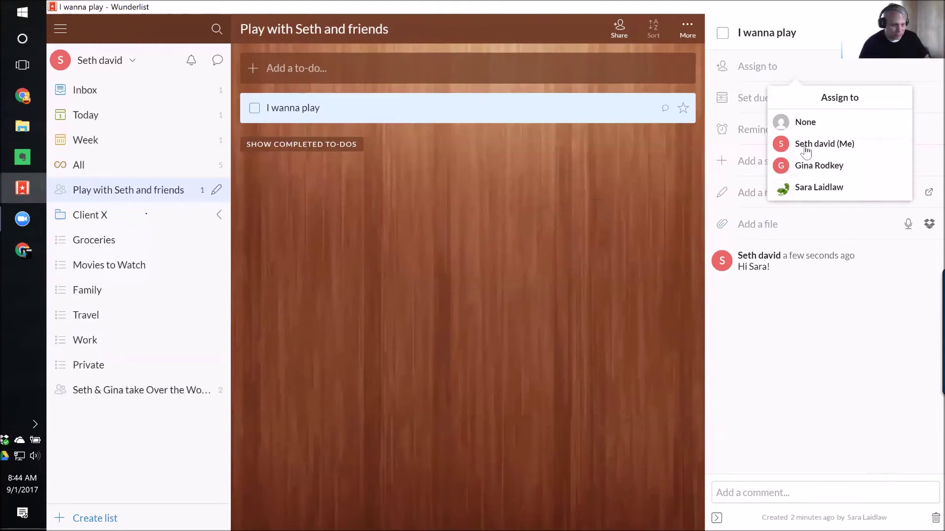
left_click(809, 168)
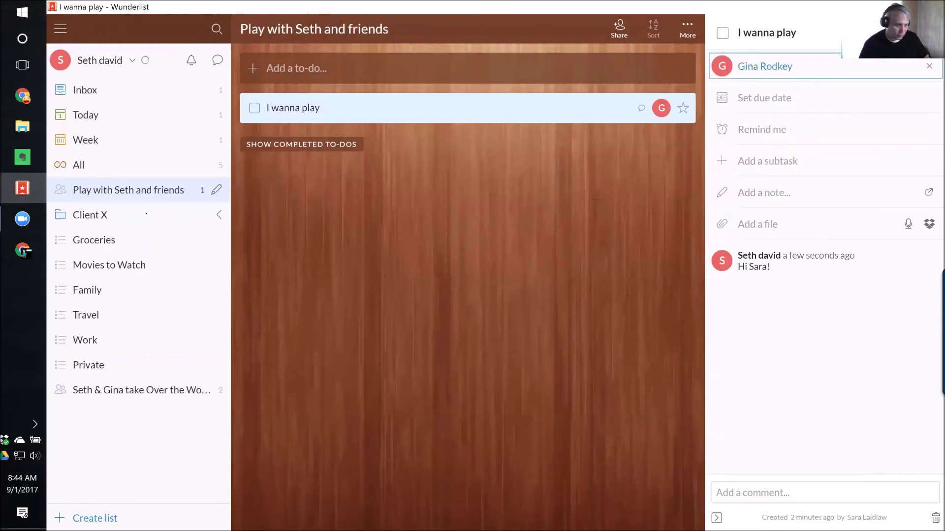
Set the due date to Friday, September 8 and a 09:00 AM reminder on Monday, September 4.
left_click(764, 98)
left_click(858, 185)
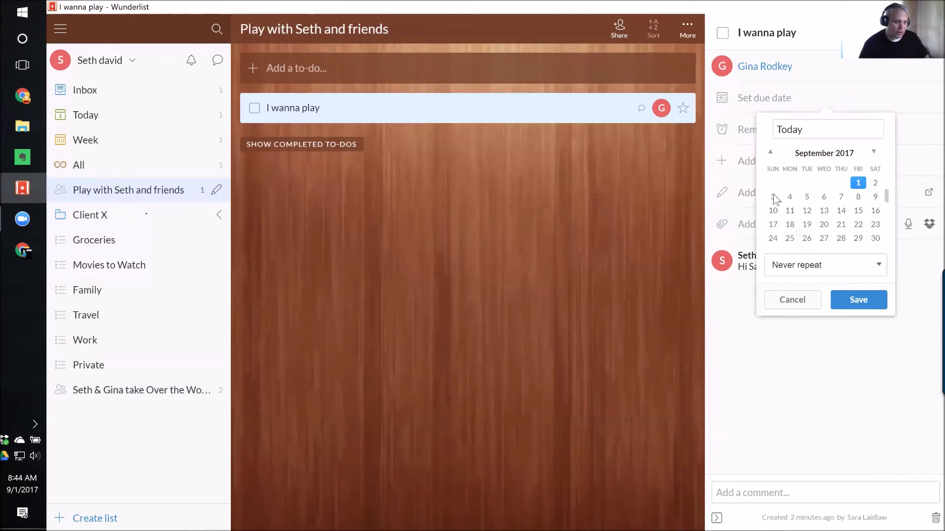
left_click(858, 300)
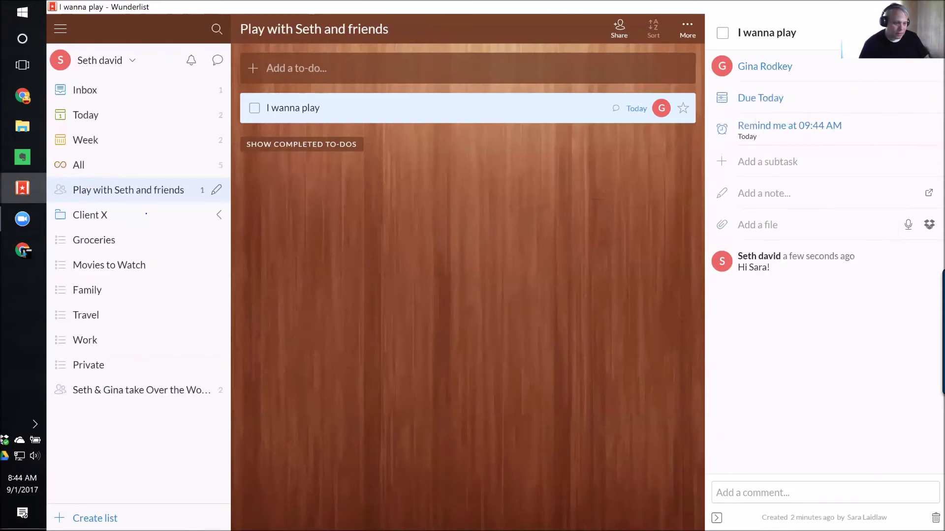
left_click(789, 125)
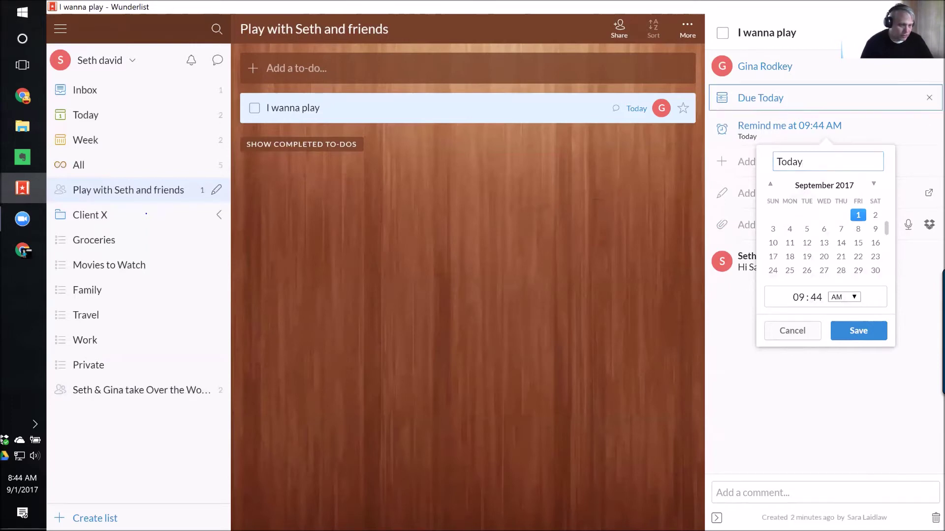
left_click(787, 98)
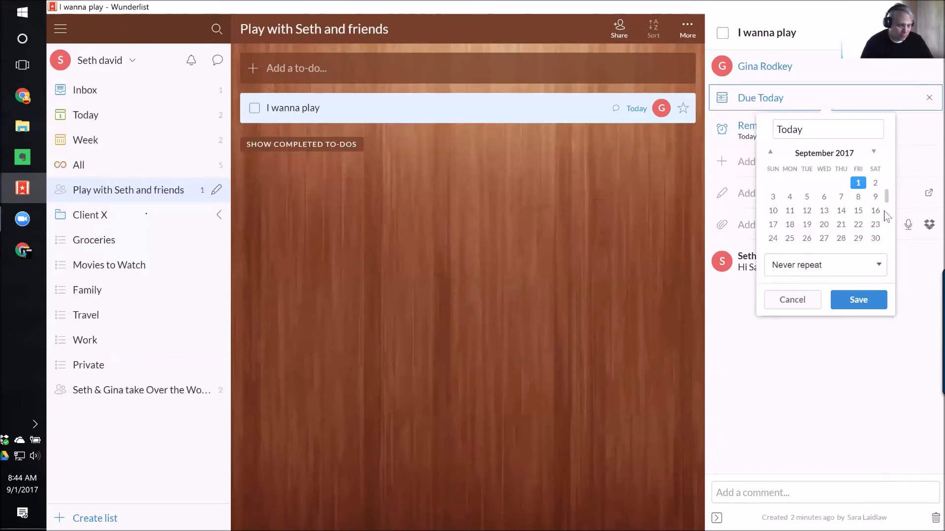
left_click(857, 196)
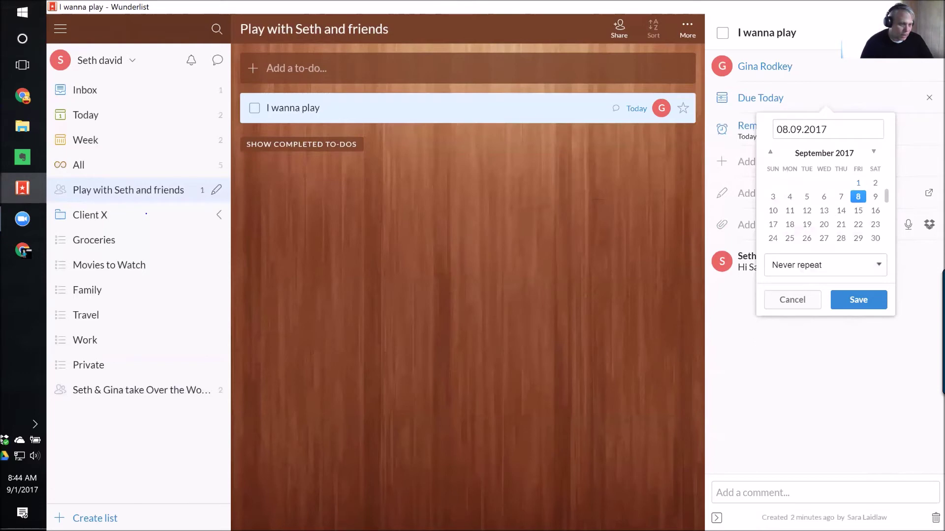
left_click(741, 126)
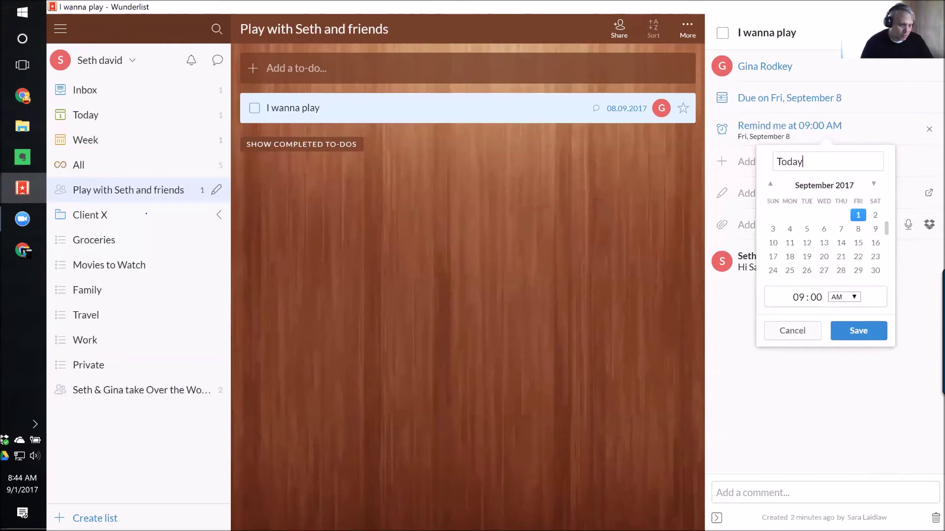
left_click(789, 229)
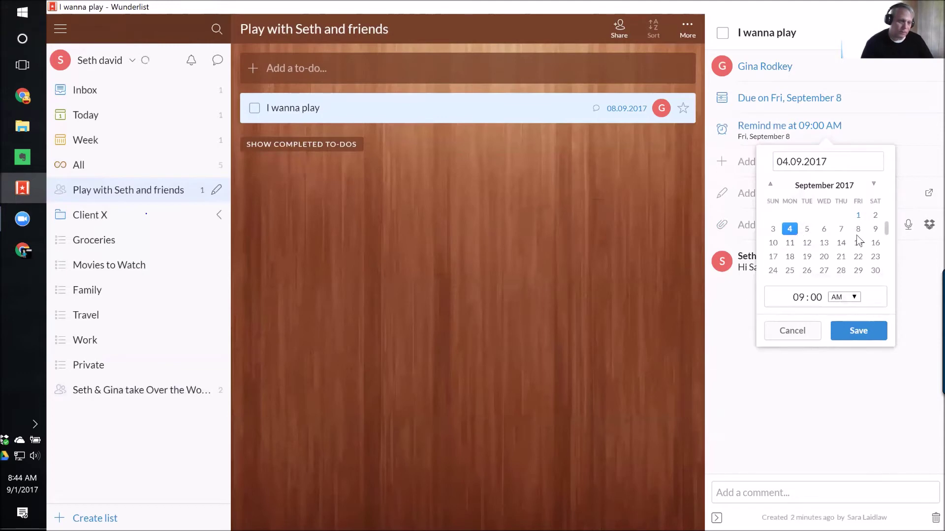
left_click(858, 332)
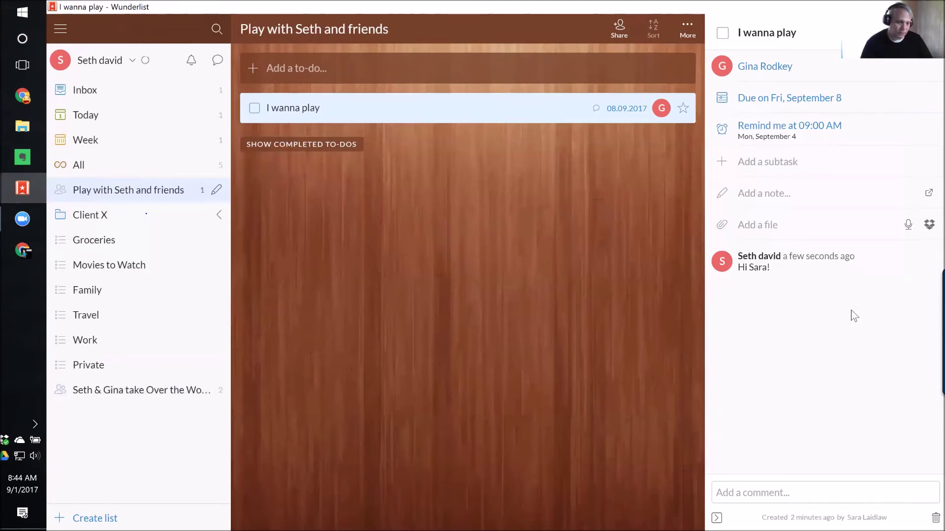
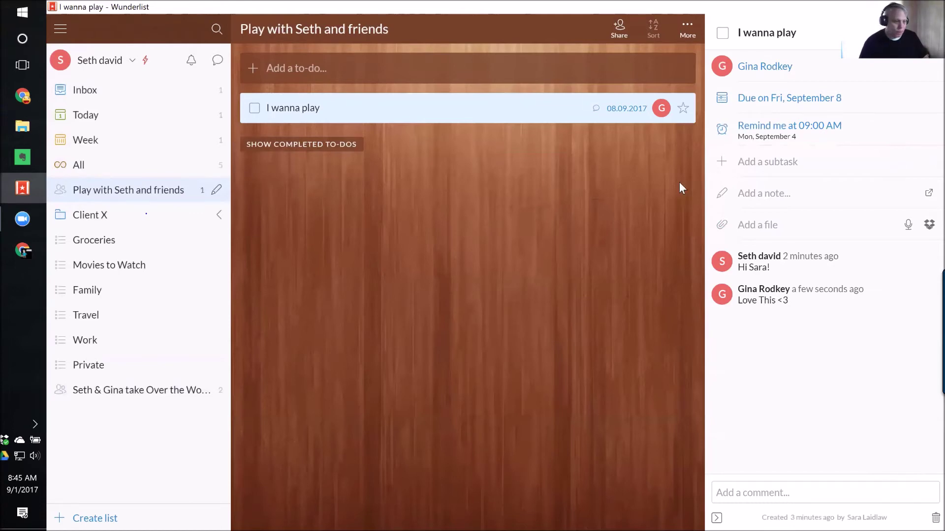
Look through Downloads, Desktop, Pictures and Dropbox Camera Uploads for an attachment, then cancel the file picker.
left_click(768, 225)
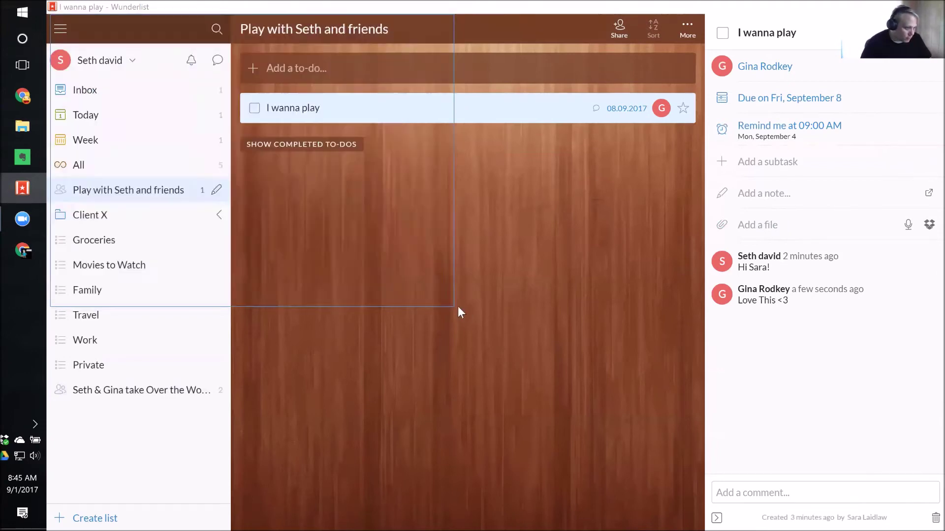
left_click_drag(453, 305, 614, 362)
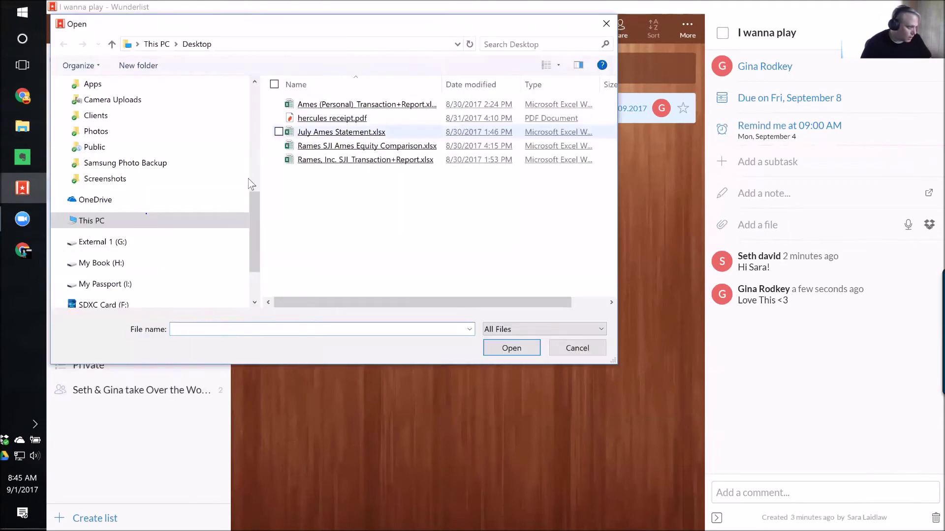
scroll(147, 197, "up", 8)
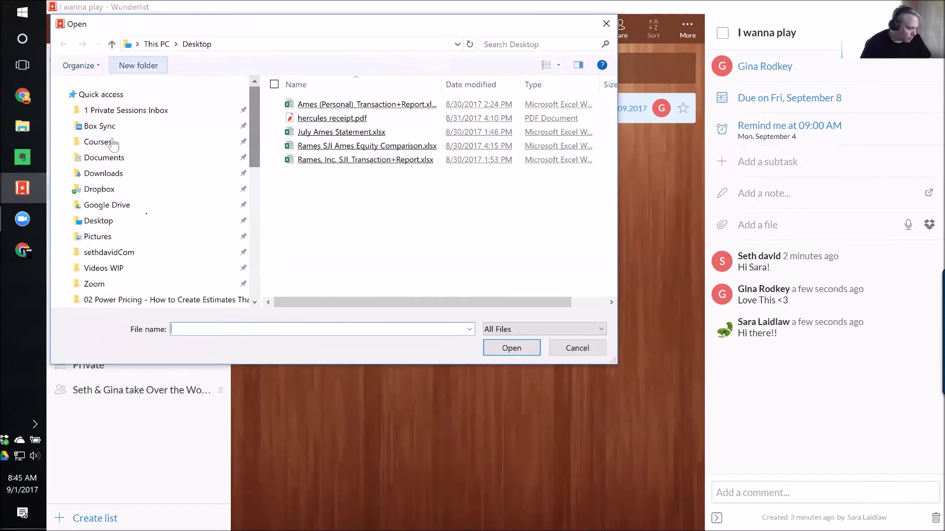
left_click(114, 175)
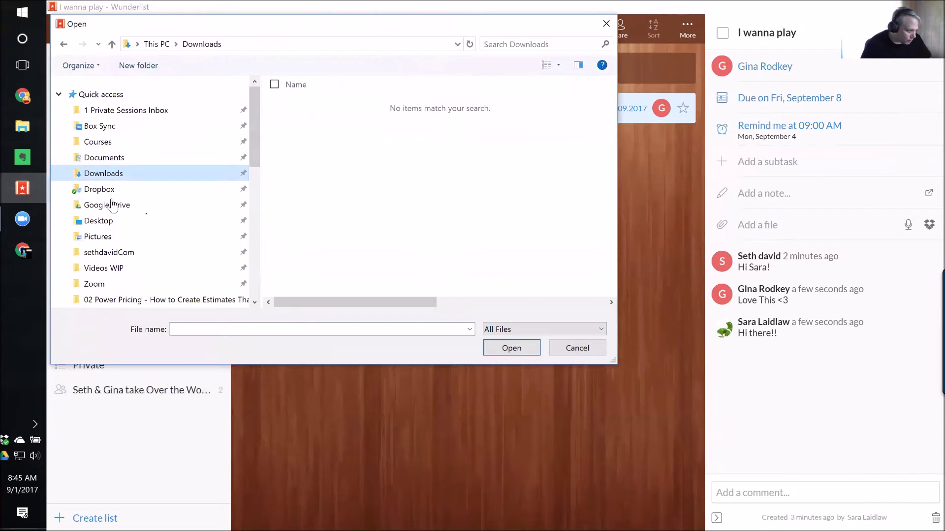
left_click(107, 222)
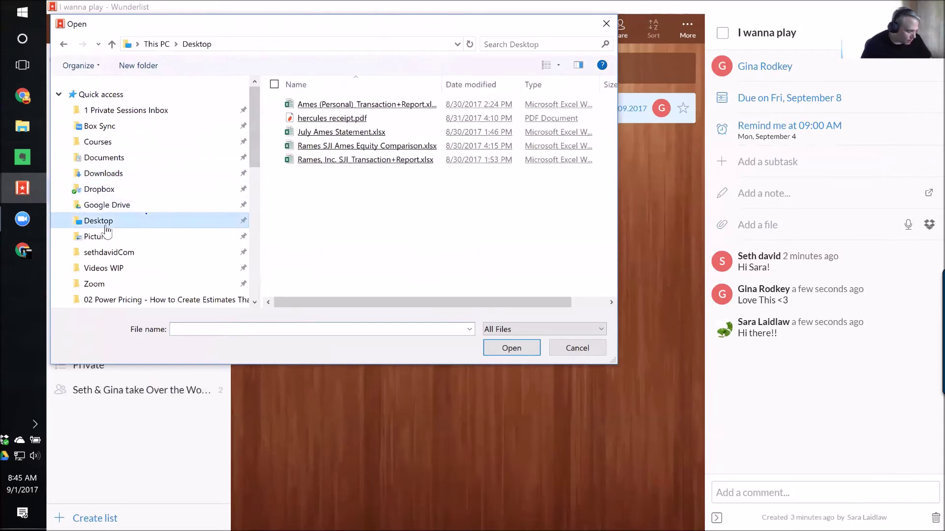
left_click(102, 238)
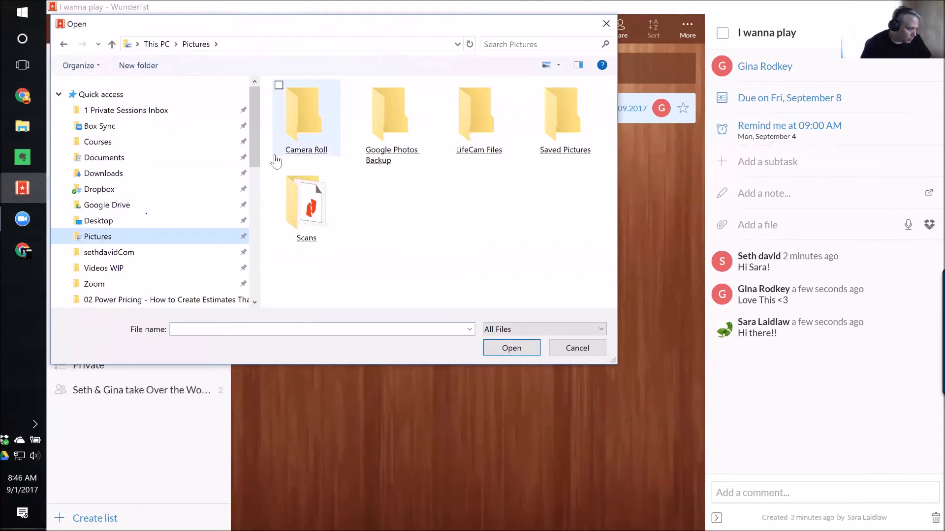
left_click_drag(256, 145, 253, 217)
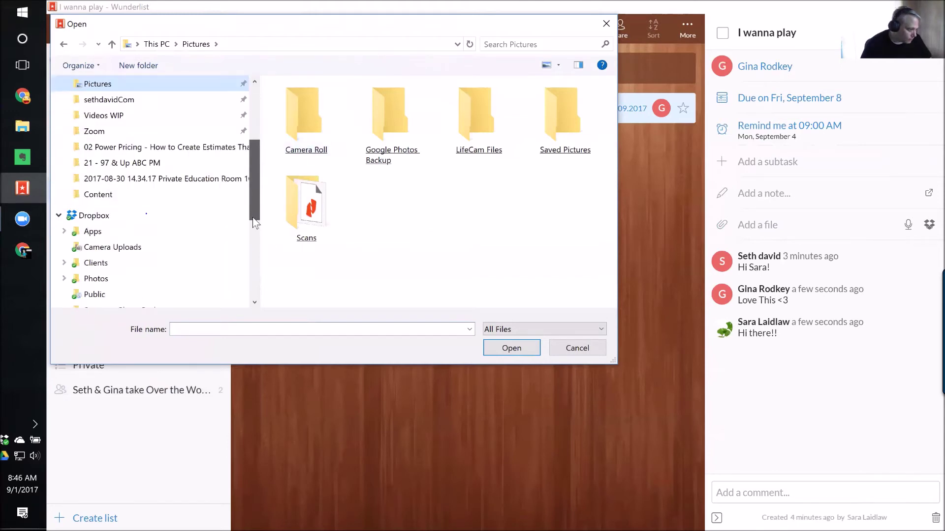
scroll(132, 206, "down", 1)
left_click(113, 187)
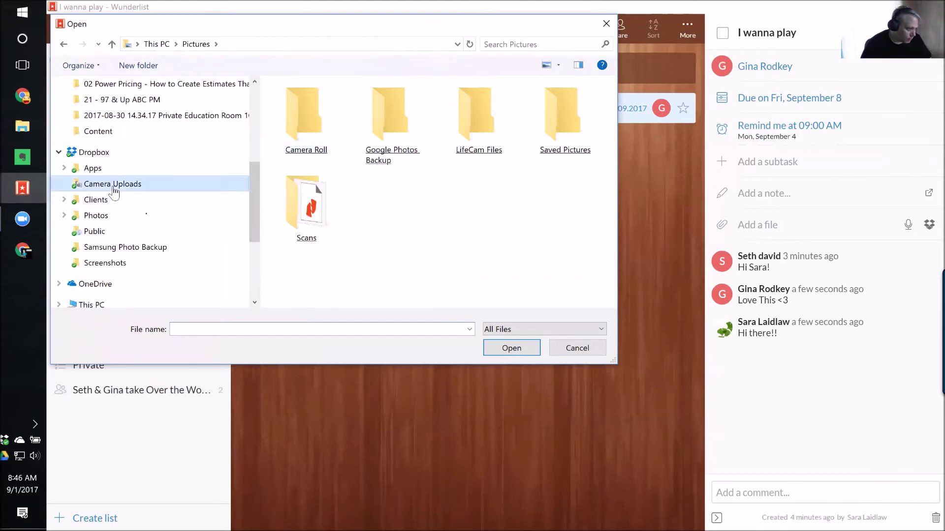
left_click(609, 25)
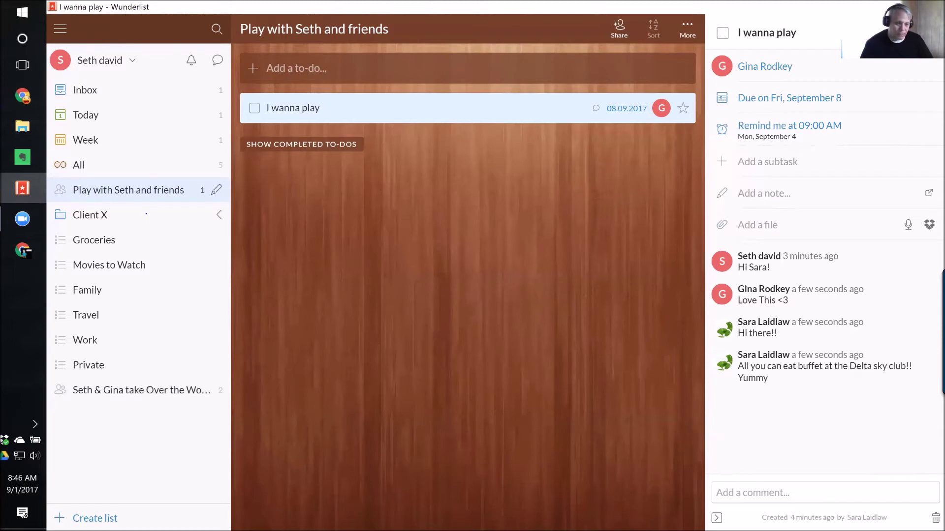
left_click(825, 492)
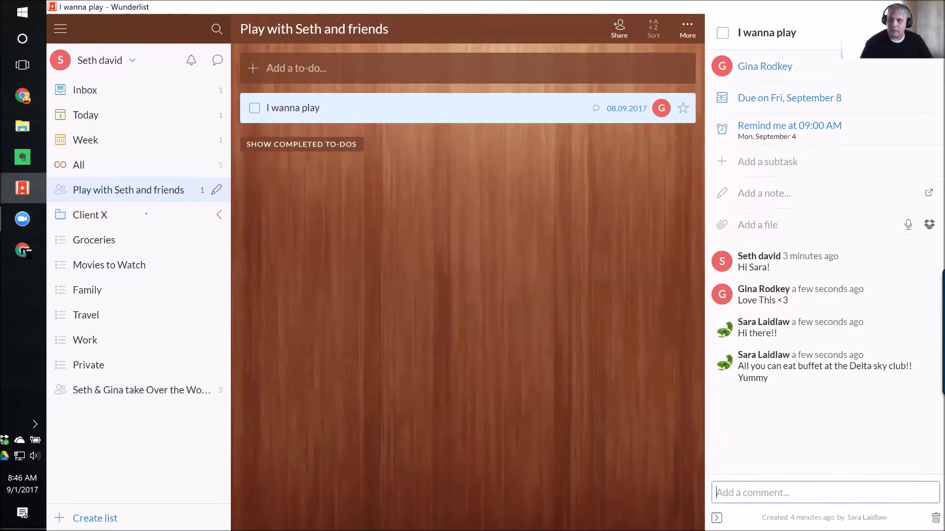
left_click(22, 95)
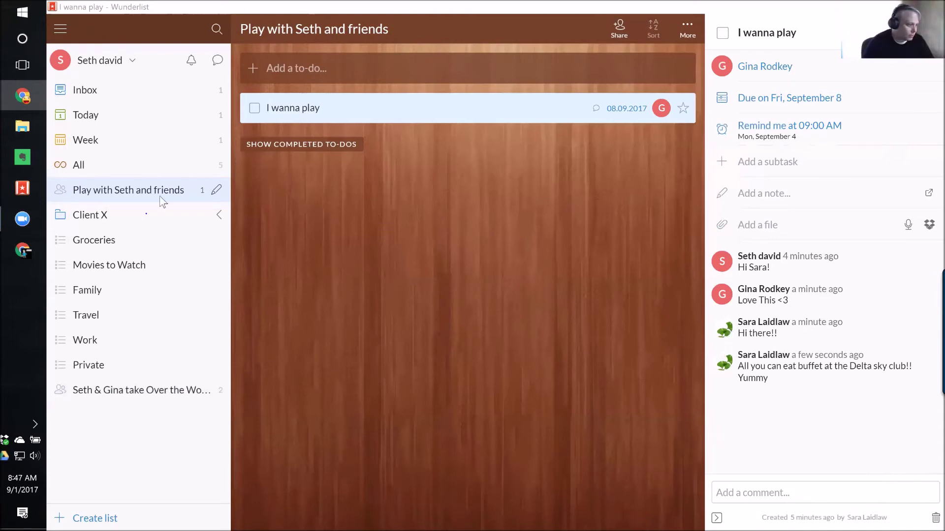
left_click(101, 59)
left_click(101, 61)
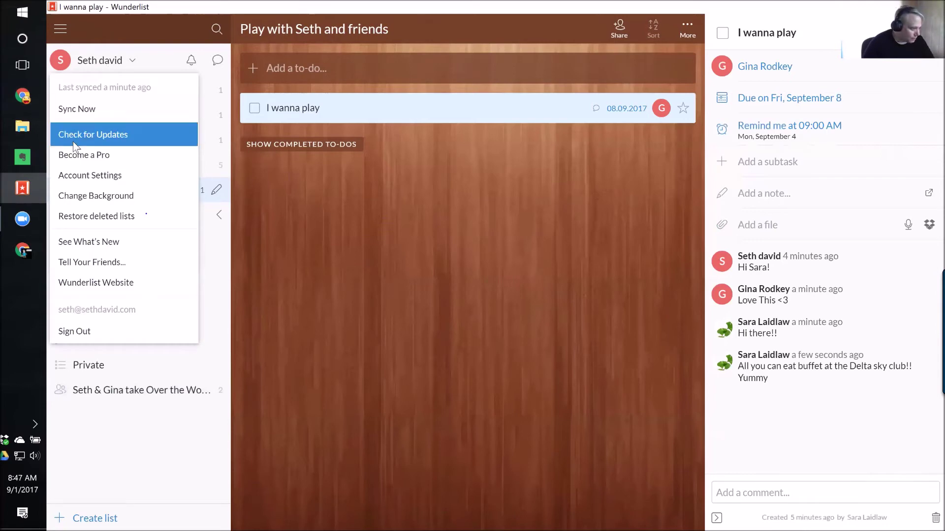
left_click(102, 176)
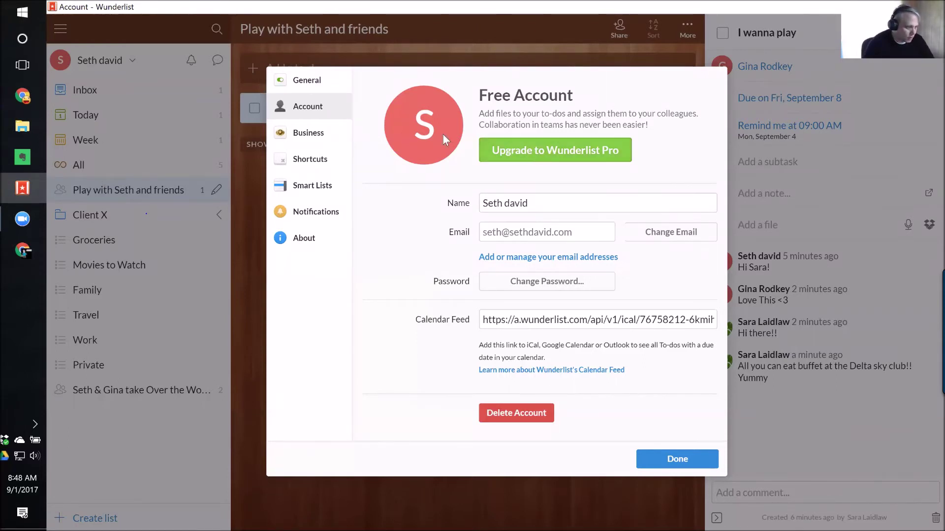
Set the profile picture to 2014-01-13 19.56.31.jpg from Box Sync's Logos and Profile Images folder.
left_click(425, 123)
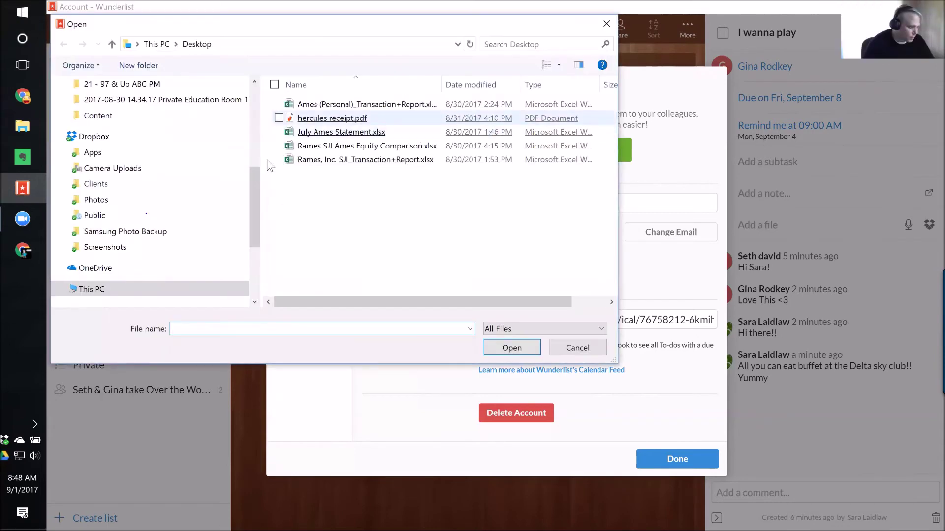
left_click_drag(256, 199, 252, 82)
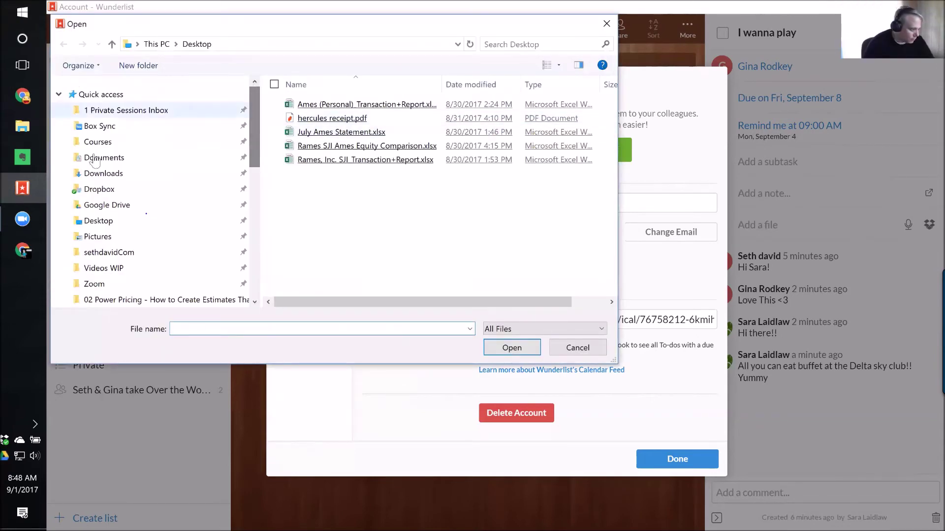
left_click(101, 127)
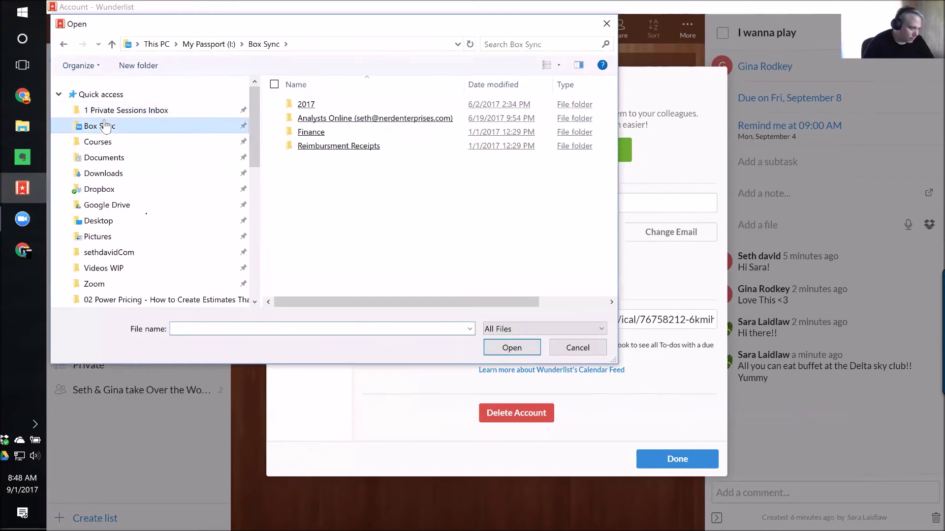
double_click(313, 105)
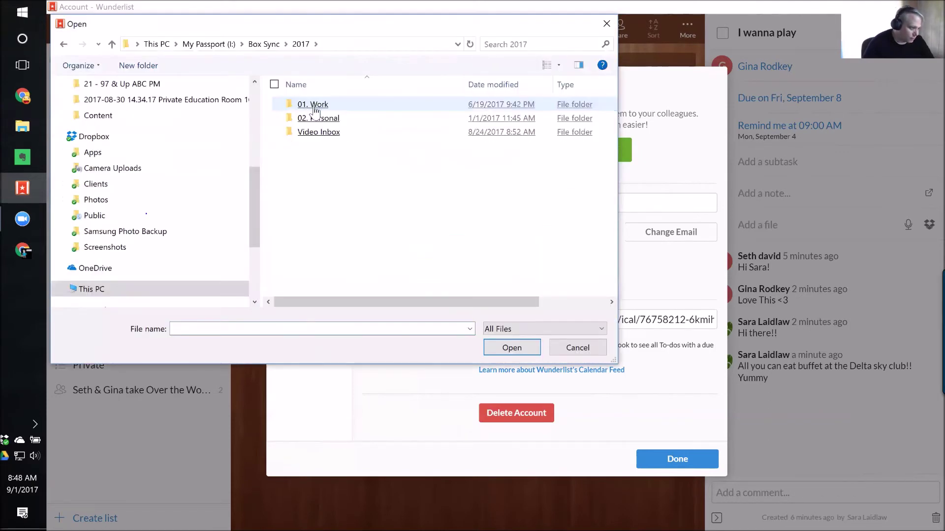
double_click(314, 106)
double_click(314, 106)
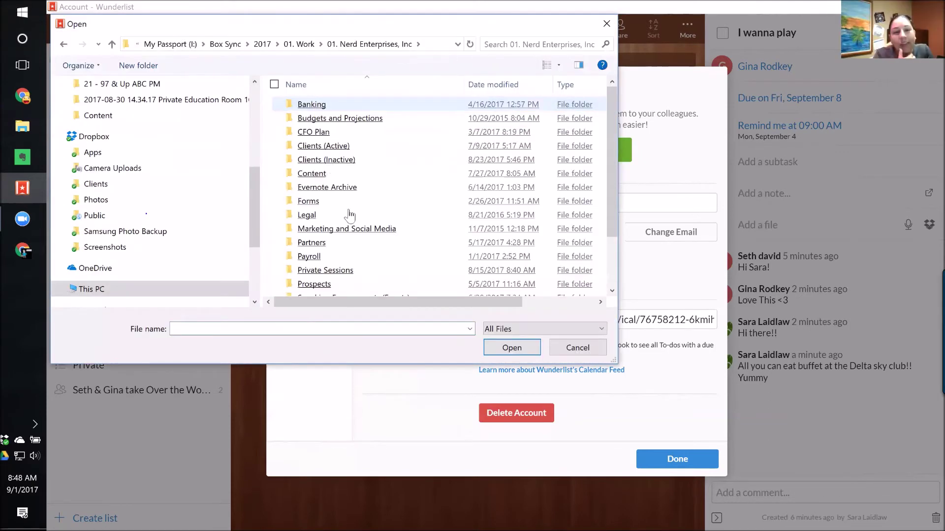
double_click(347, 234)
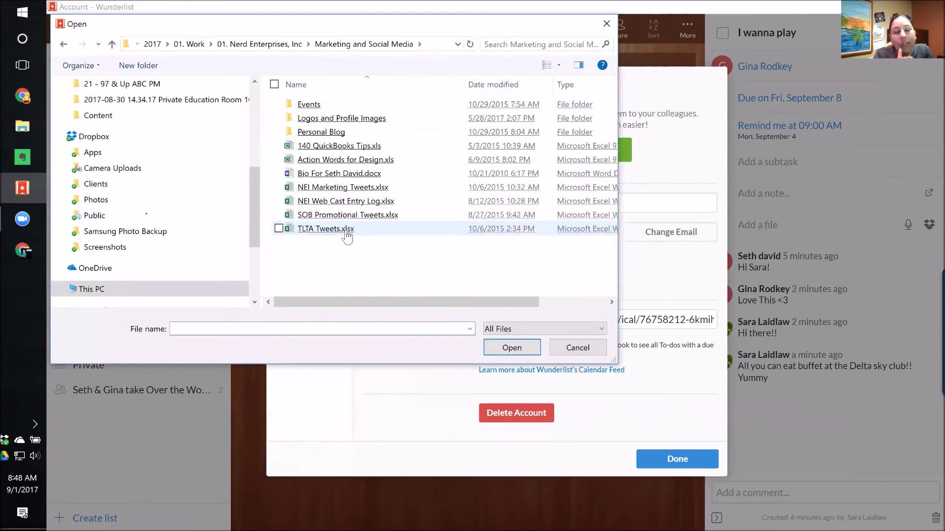
left_click(338, 121)
key("Return")
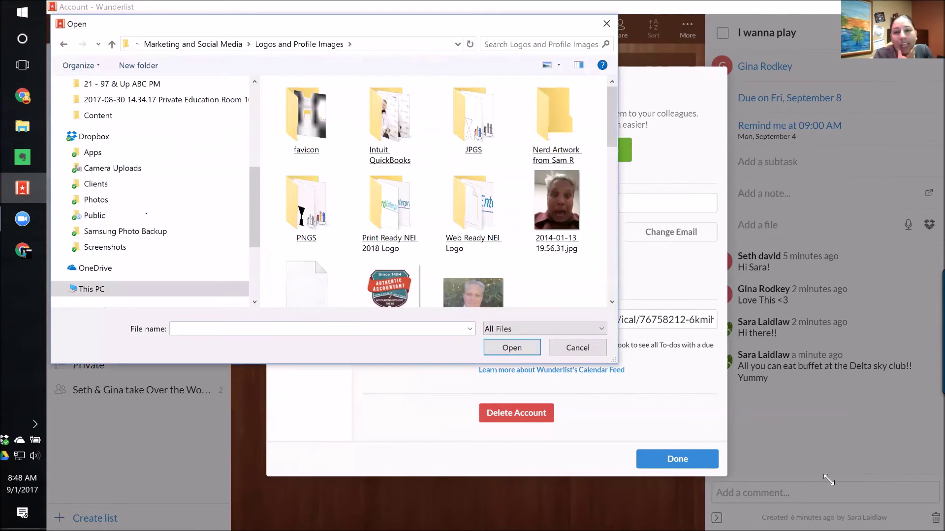
left_click_drag(614, 362, 832, 486)
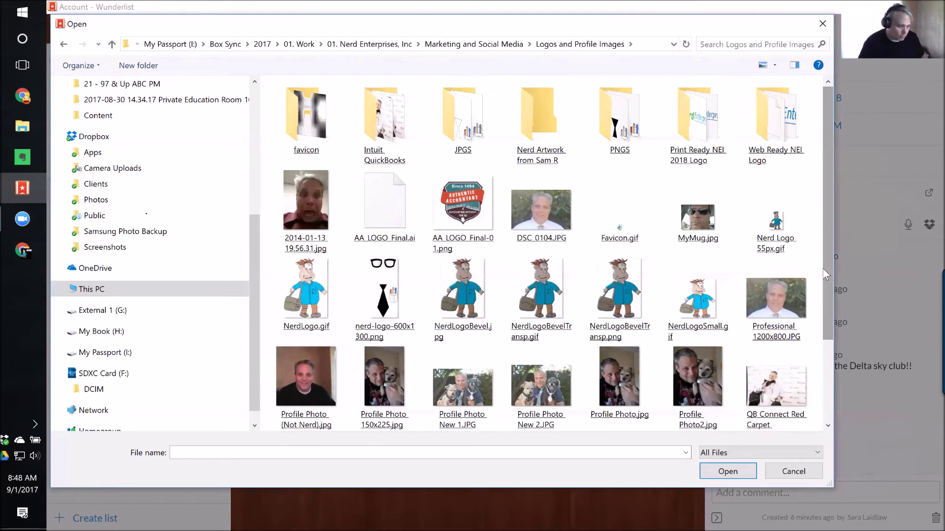
mouse_move(308, 202)
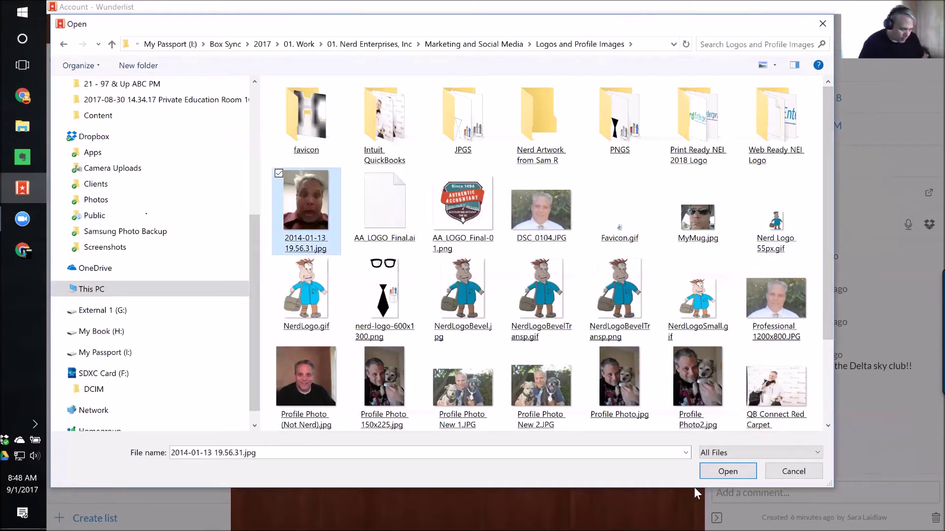
left_click(714, 473)
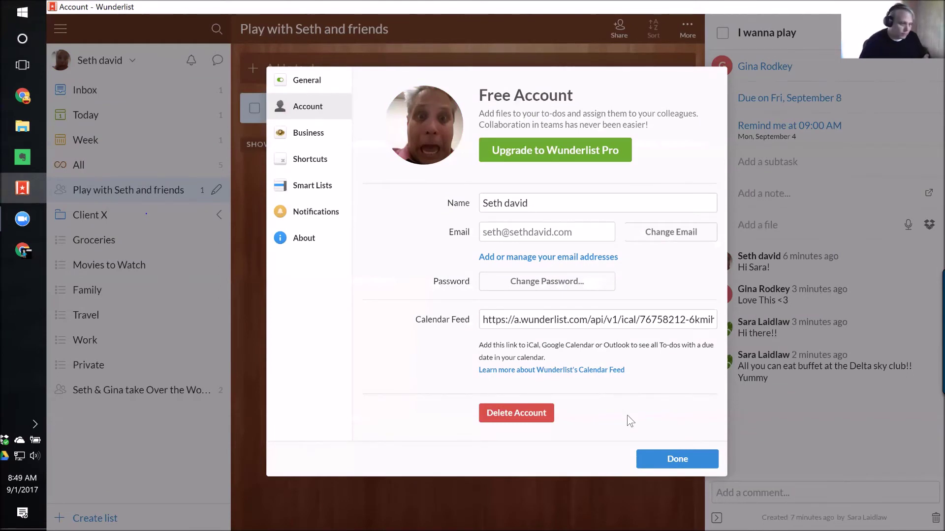
Click Done to leave Account settings and return to the I wanna play details.
left_click(695, 466)
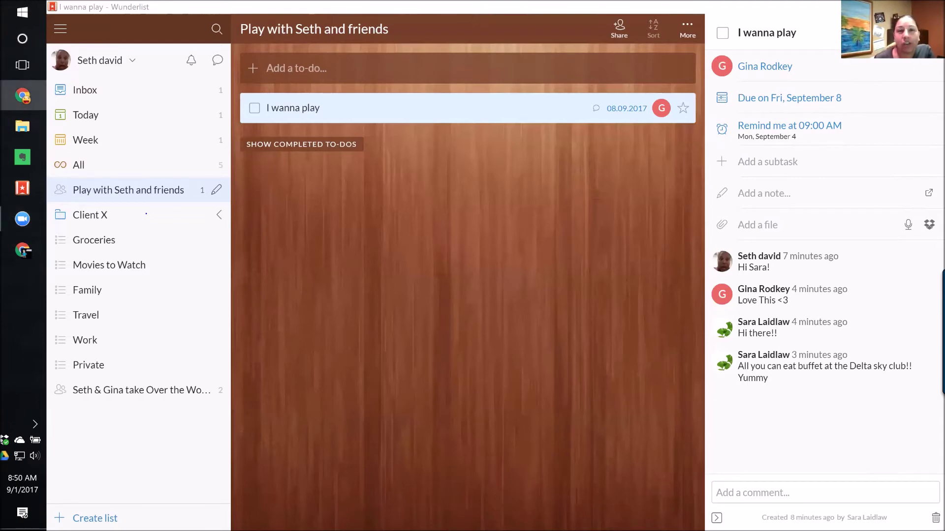
Search the to-dos for 'YouTub' and open the Call 2017-09-01 to-do's details.
left_click(215, 27)
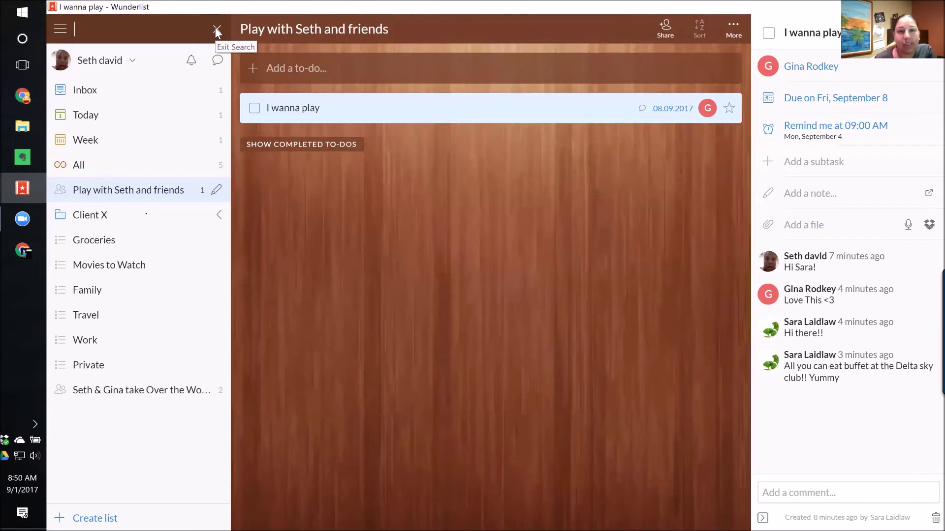
left_click(215, 28)
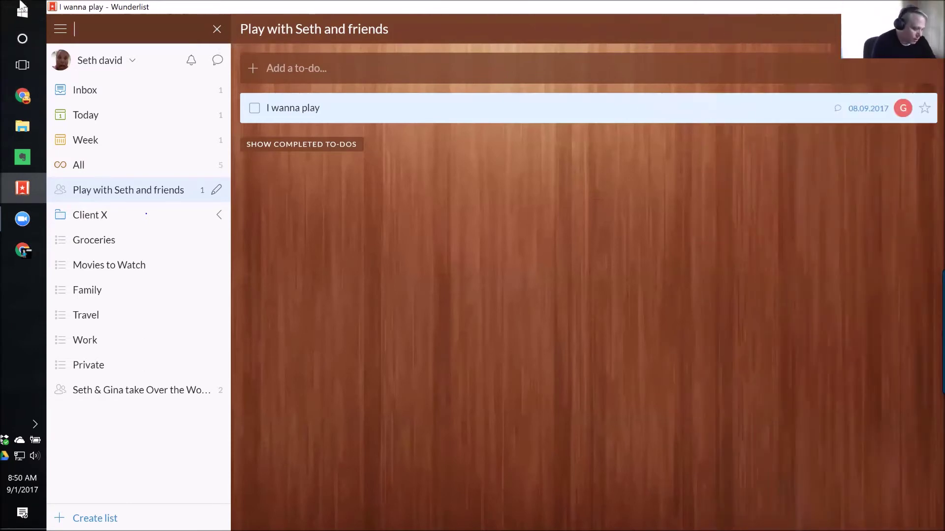
type("YOu")
key("BackSpace")
key("BackSpace")
type("Ou")
key("BackSpace")
key("BackSpace")
type("ou")
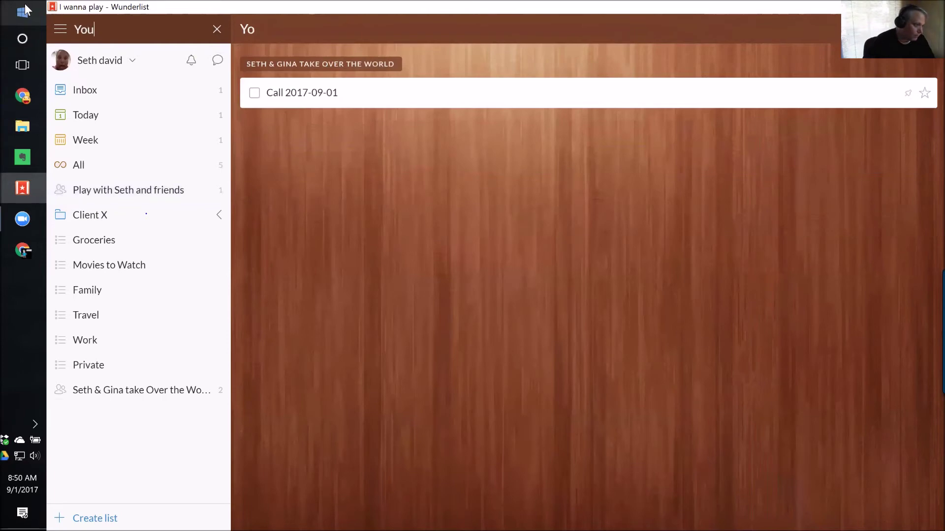
type("Tub")
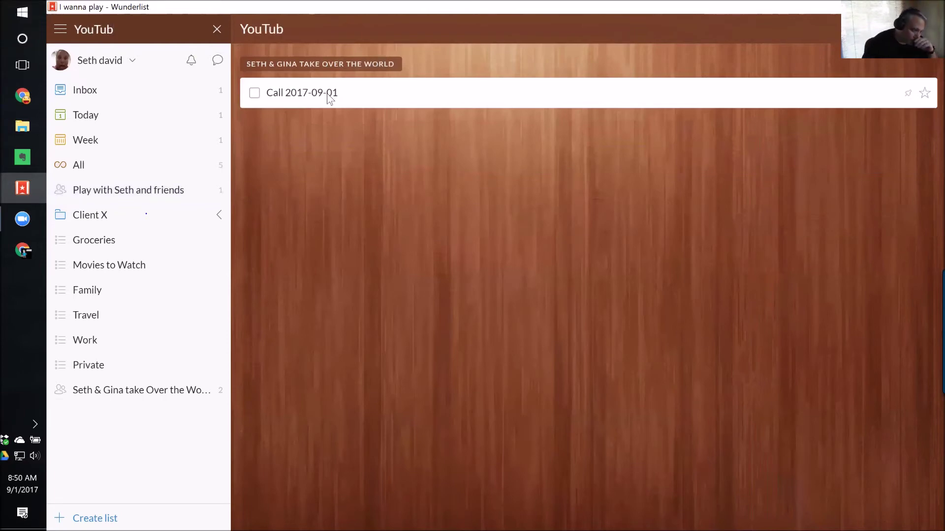
left_click(330, 97)
double_click(330, 97)
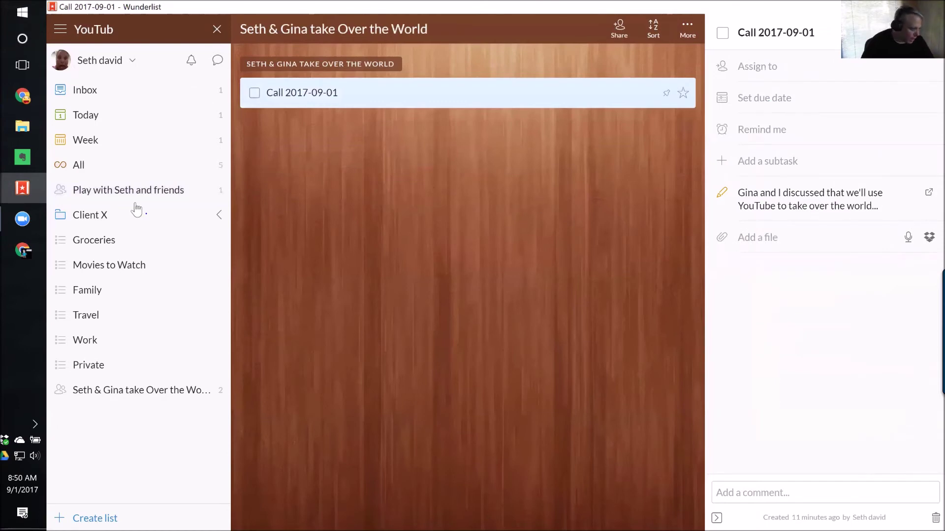
Open the daily call to-do in the shared list, read its comments, then go to Inbox.
left_click(108, 393)
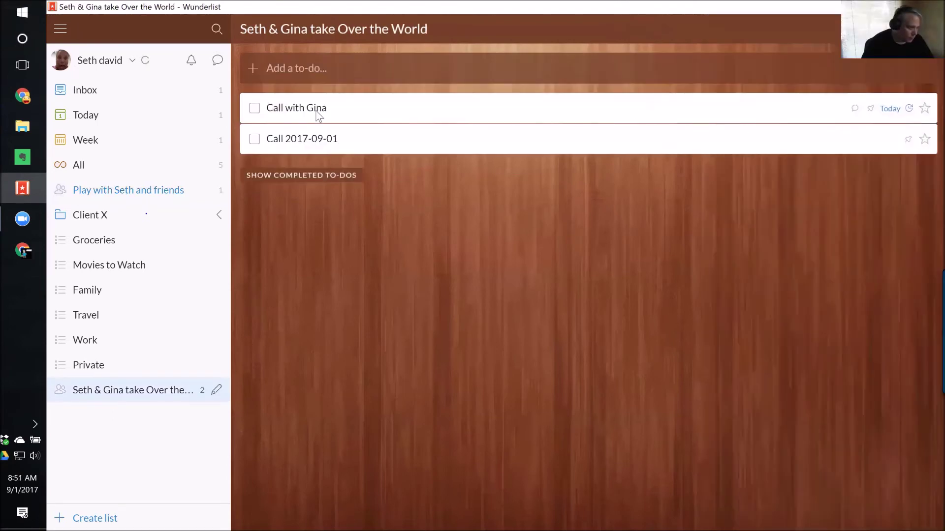
left_click(317, 113)
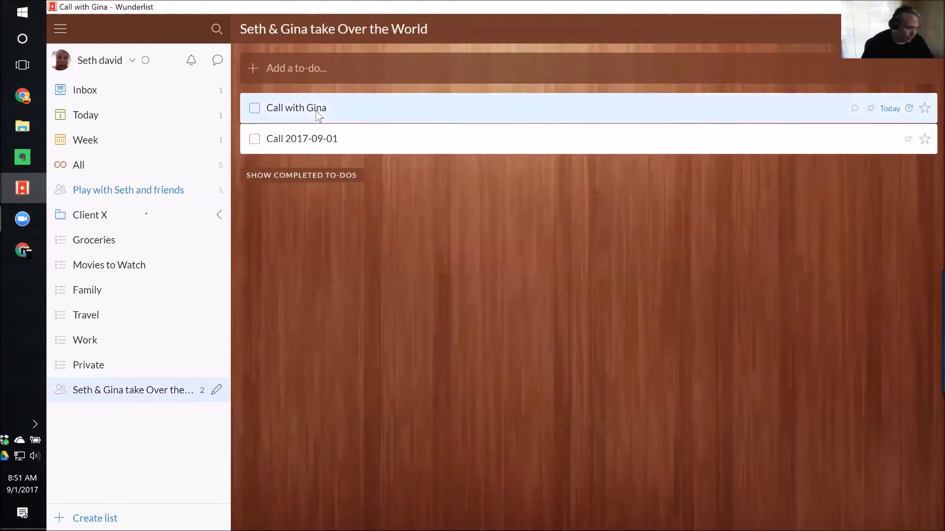
double_click(317, 113)
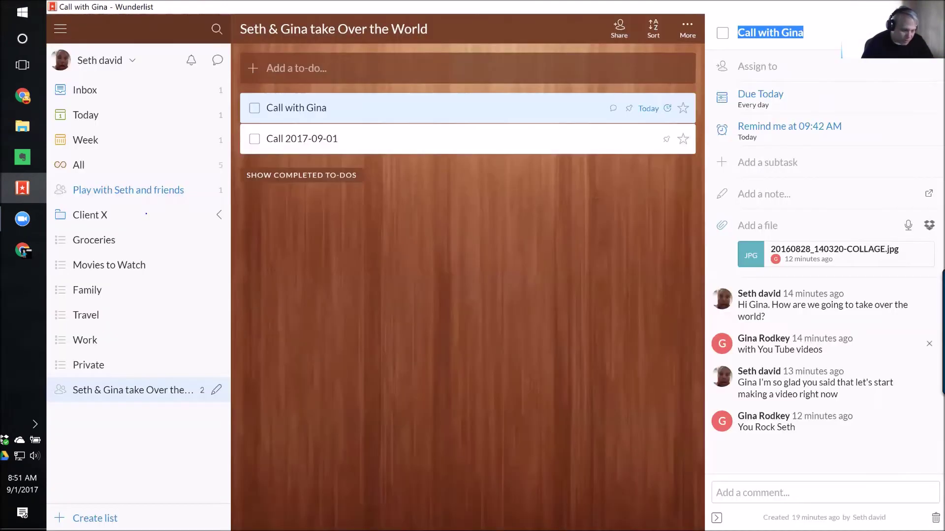
left_click(796, 360)
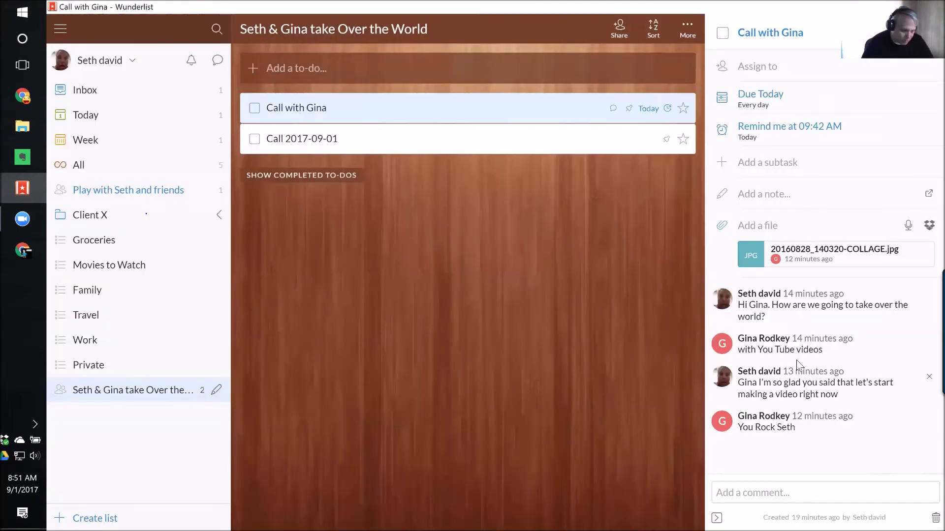
left_click(86, 89)
Search all lists for 'You Tube', then switch to Chrome's Let's Play sharing dialog.
left_click(94, 30)
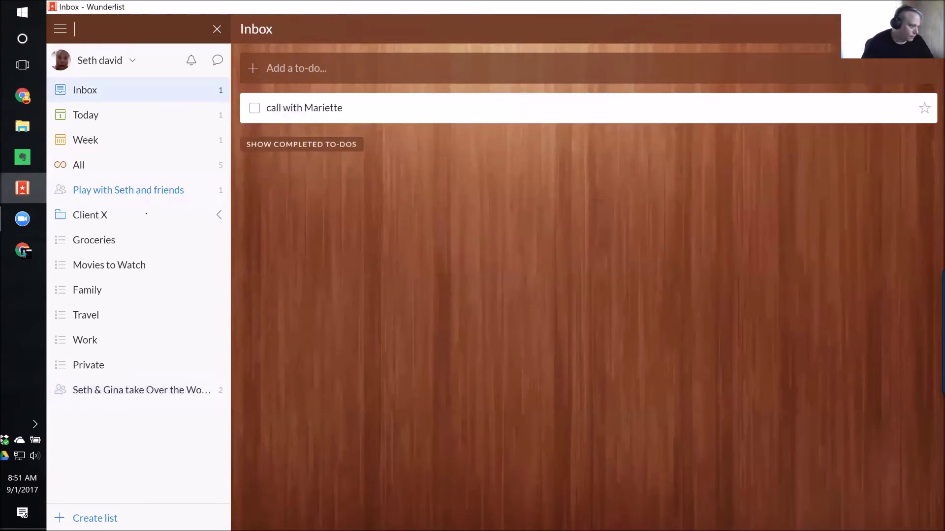
type("Yo")
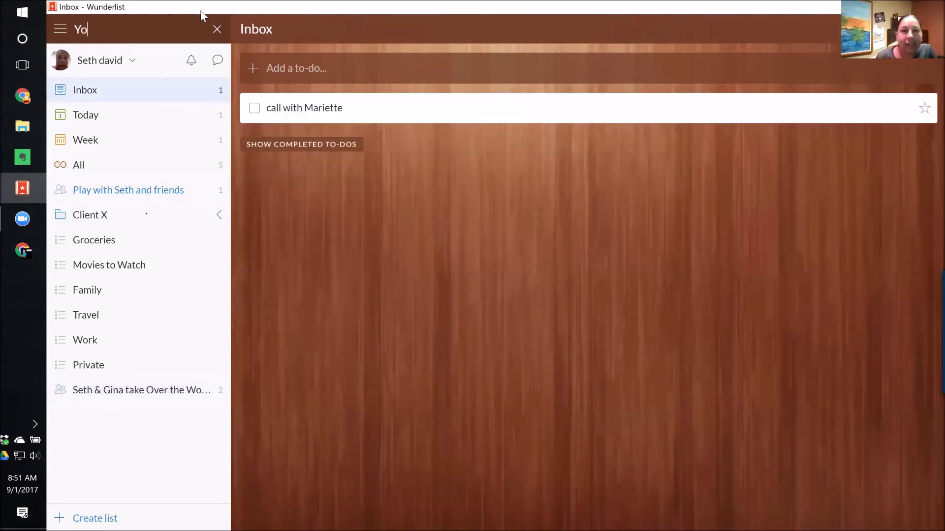
type(" Tube")
key("BackSpace")
key("BackSpace")
key("BackSpace")
key("BackSpace")
key("BackSpace")
type("u Tube")
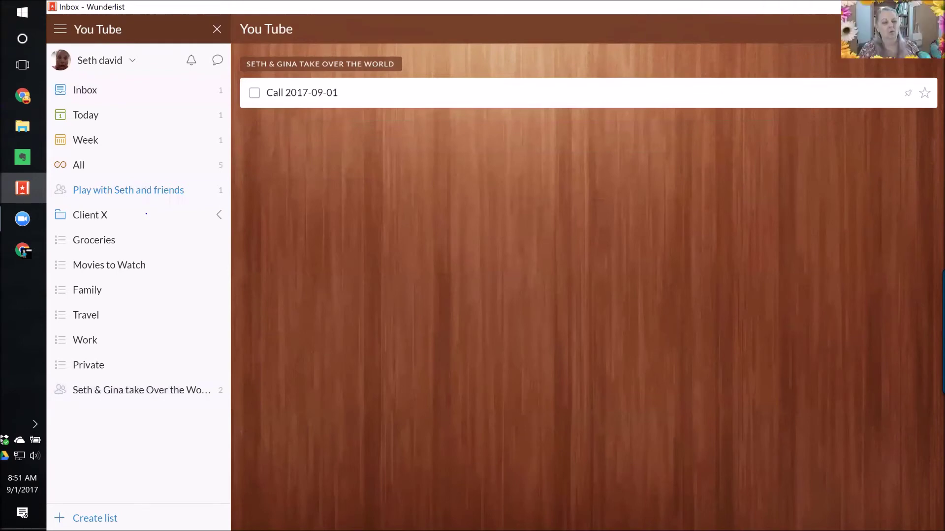
key("alt+Tab")
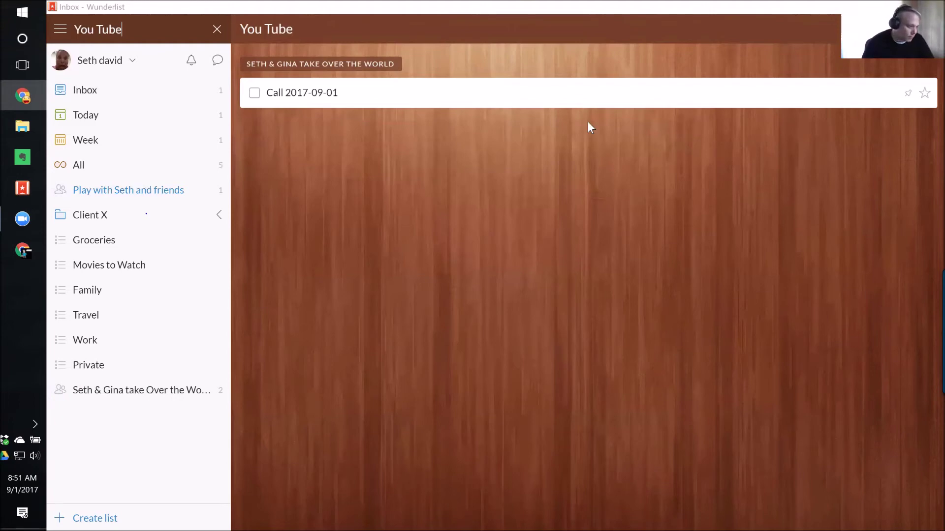
key("alt+Tab")
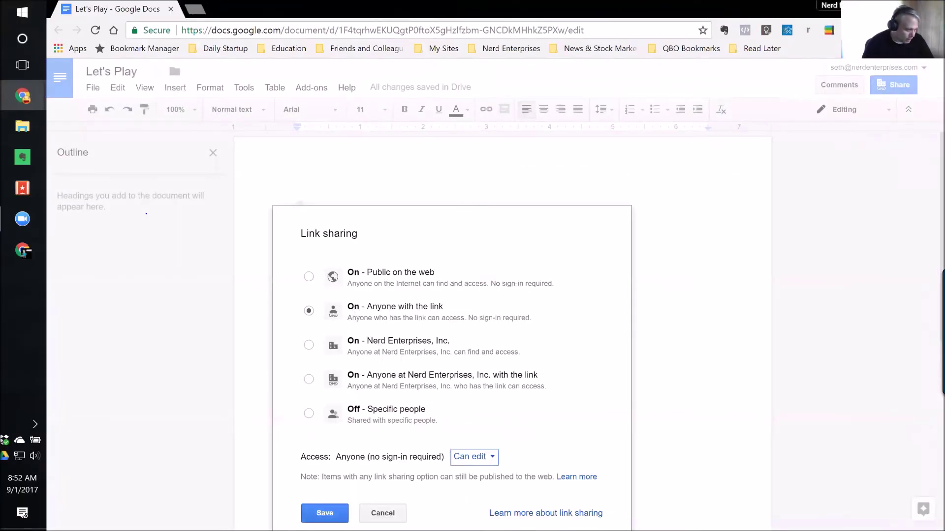
Save anyone-with-the-link edit access on Let's Play, copy its link, and return to Wunderlist.
left_click(324, 513)
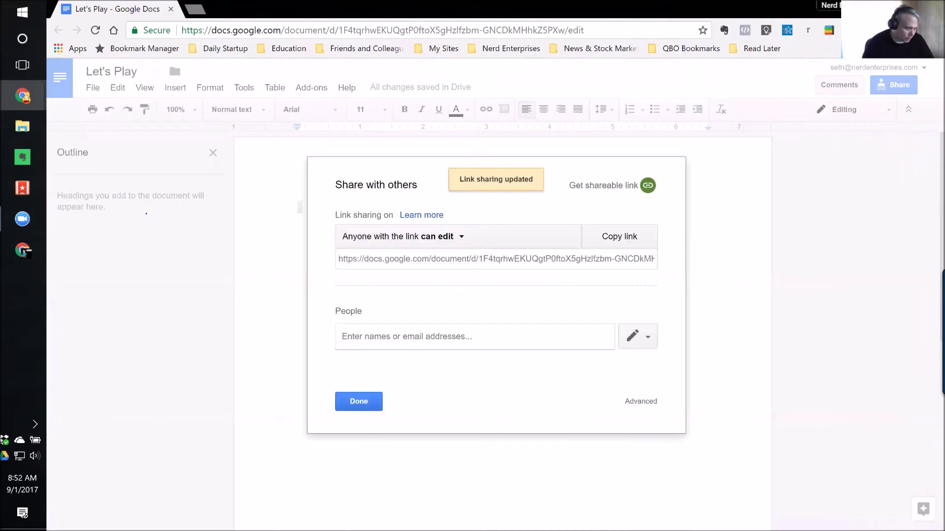
left_click(627, 242)
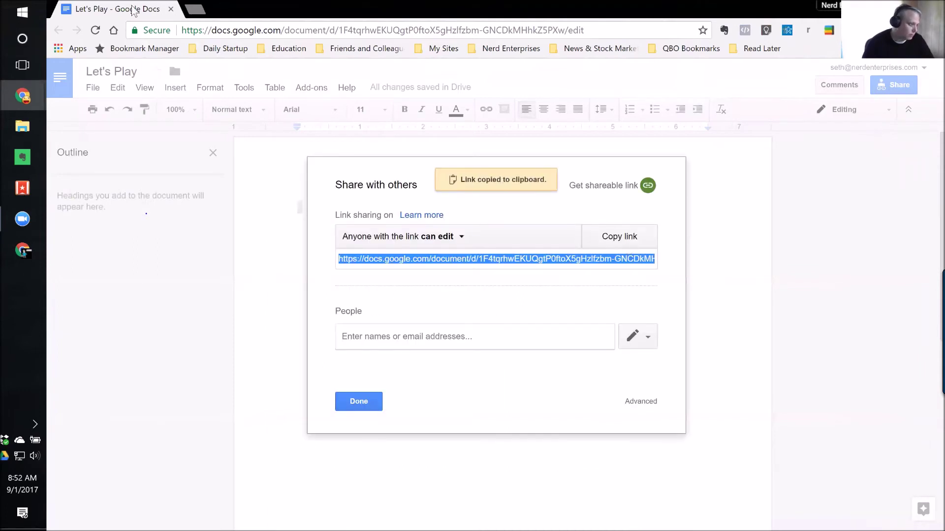
left_click(352, 403)
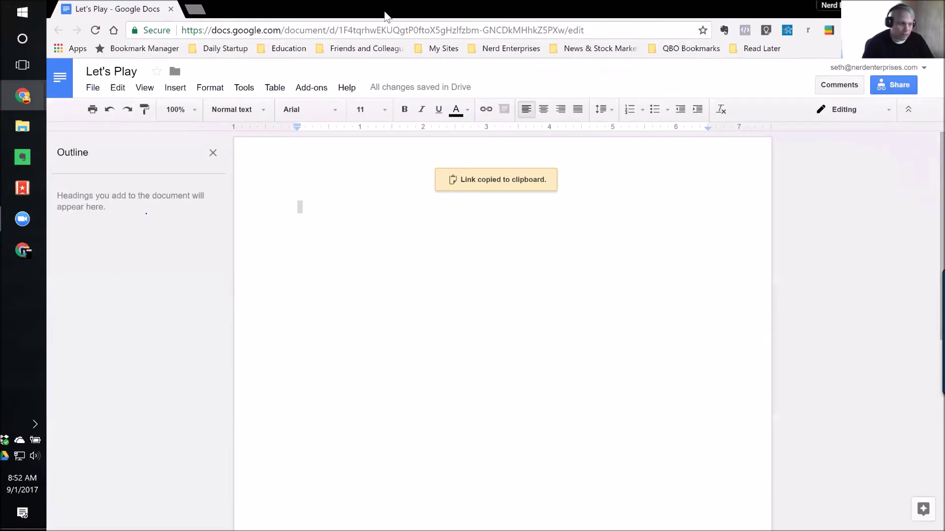
left_click_drag(385, 12, 1, 147)
left_click(110, 392)
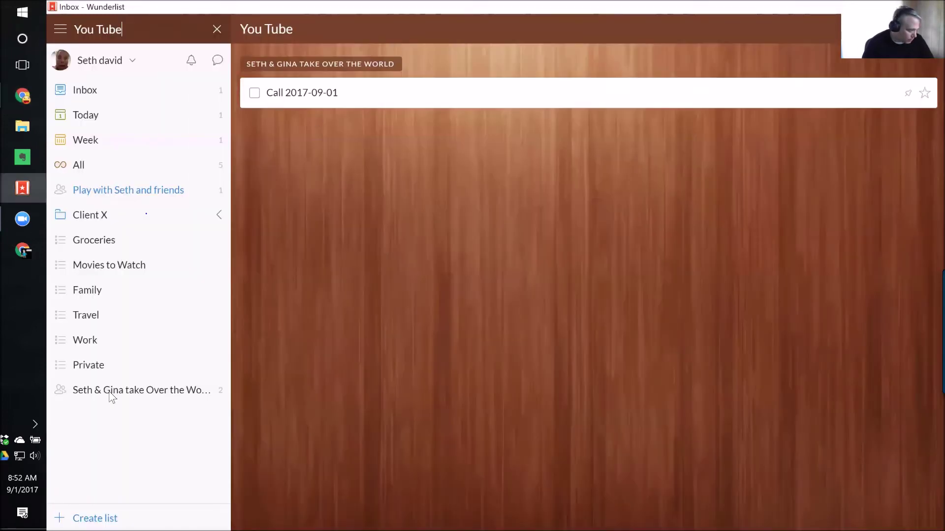
Open I wanna play in the shared play list and write the note 'Here's our shared document to play in:'.
left_click(155, 194)
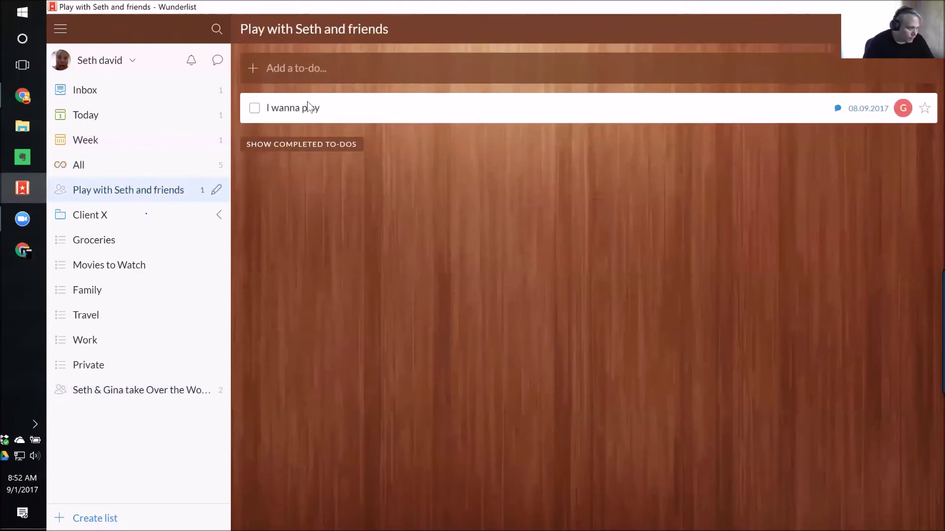
left_click(312, 108)
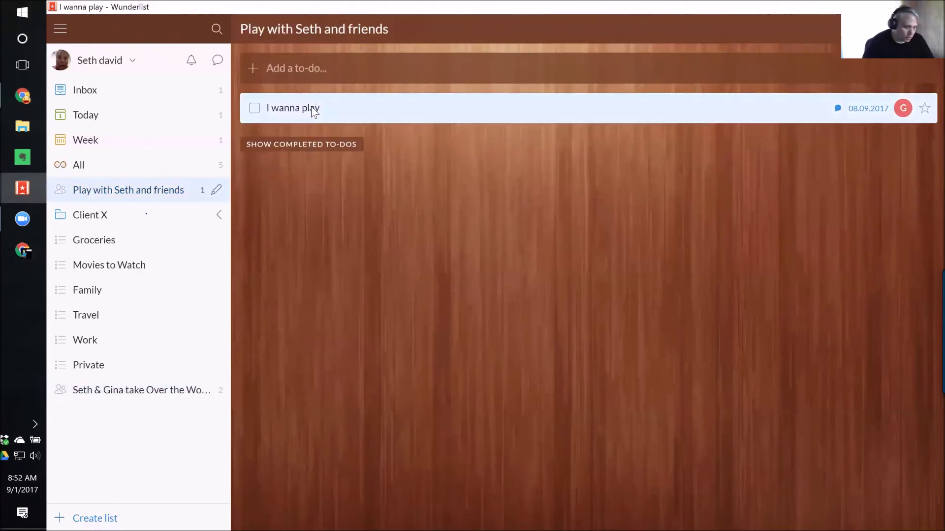
double_click(312, 107)
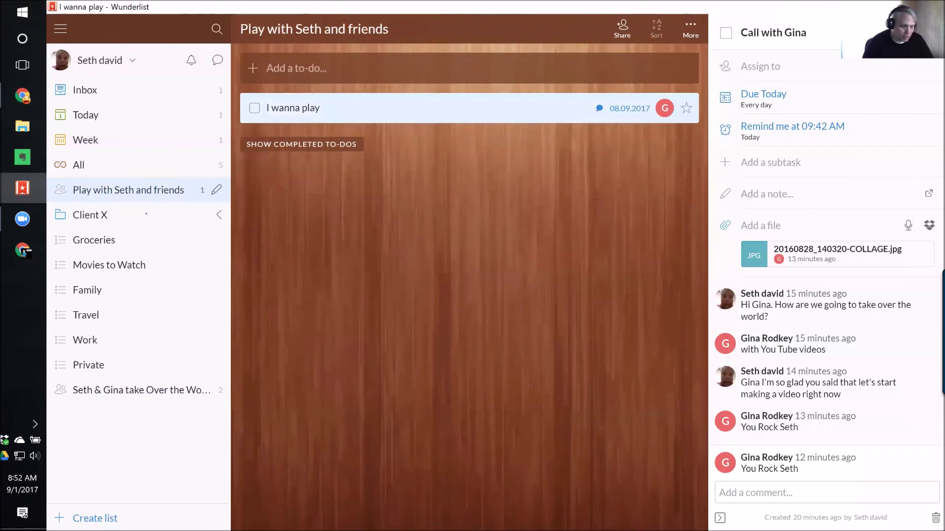
left_click(763, 193)
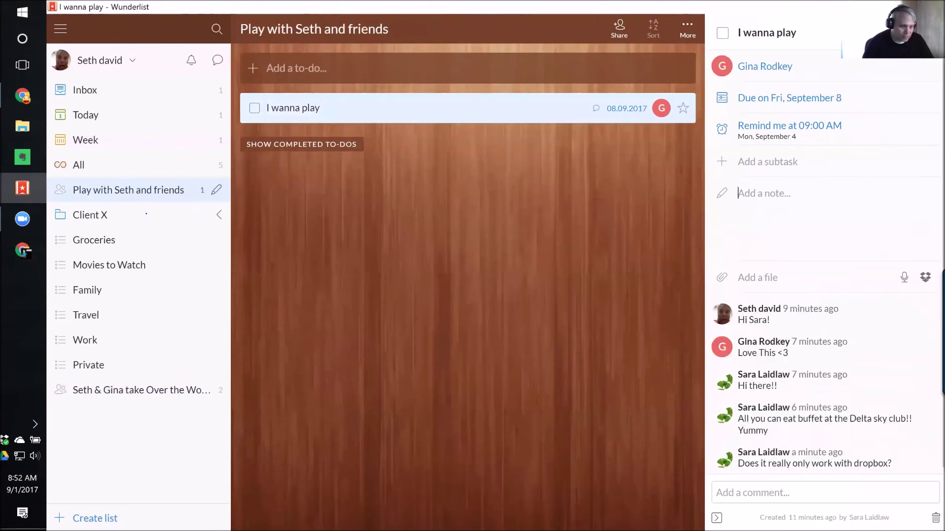
type("Here's our shared document to play in:")
Paste the Let's Play document link on a new line, save the note, then switch to Chrome.
key("Return")
key("ctrl+v")
key("Return")
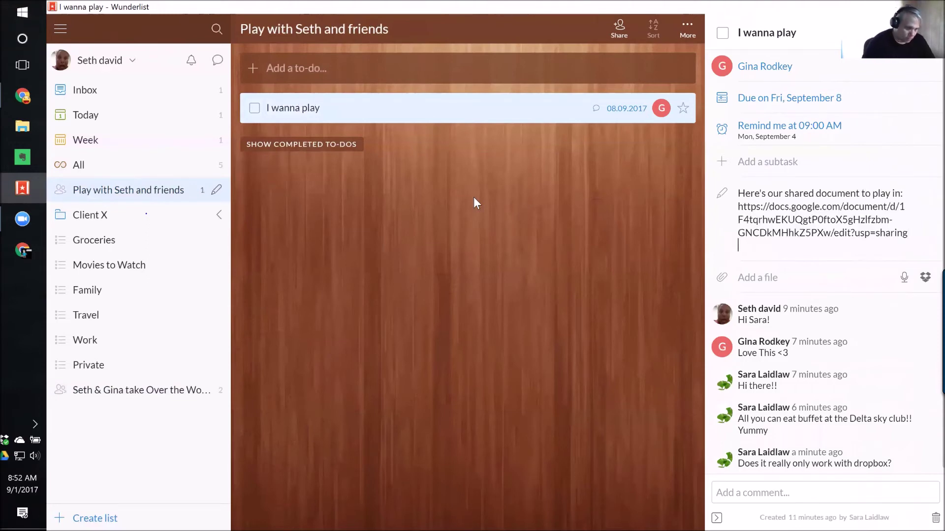
left_click(568, 361)
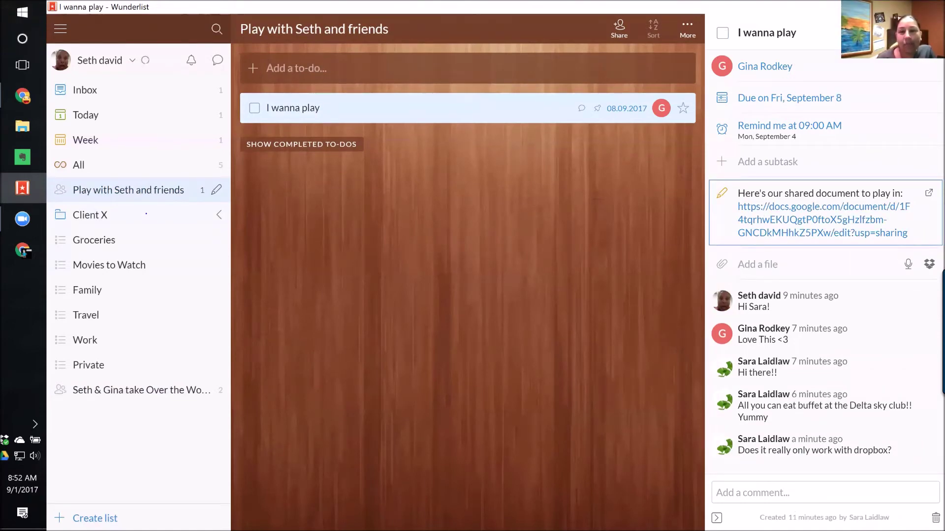
left_click(825, 493)
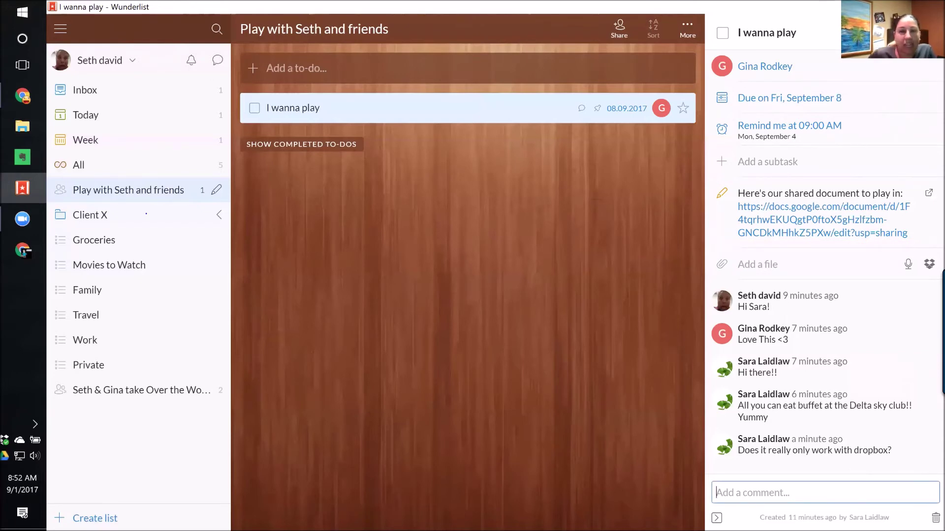
key("alt+Tab")
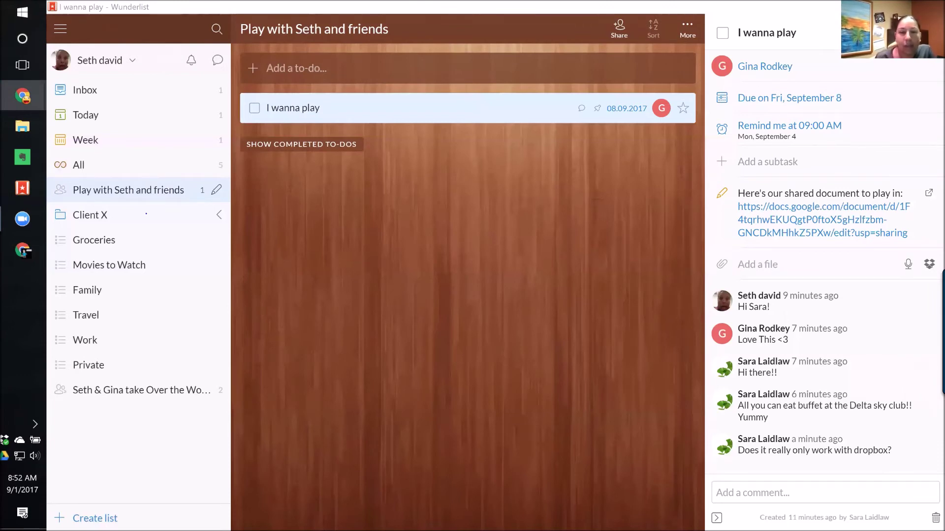
Bring the Let's Play document into view to watch collaborators type, then open a new Chrome tab.
left_click_drag(325, 56, 295, 1)
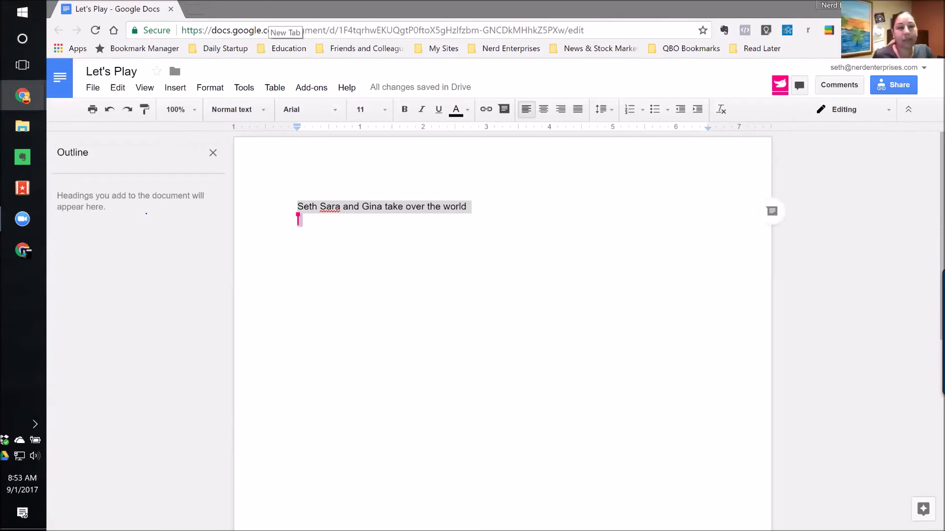
key("ctrl+t")
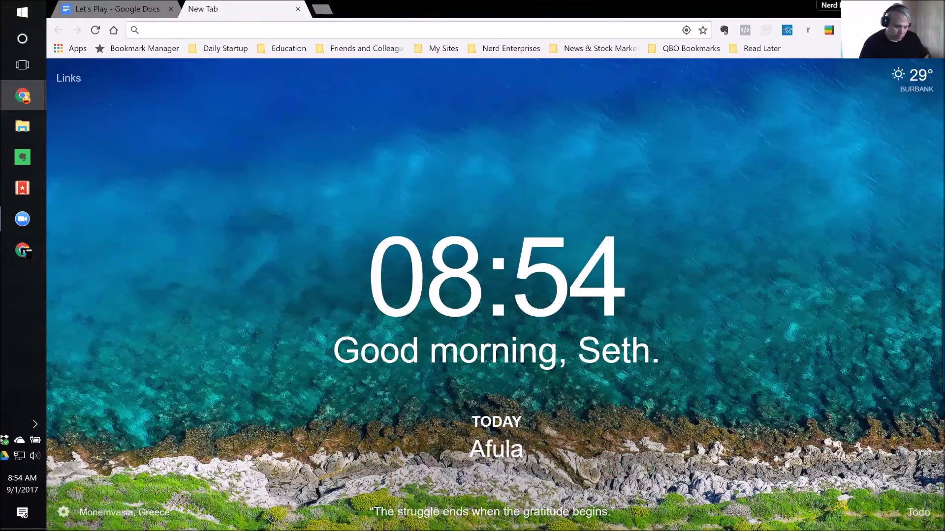
Open and close Momentum's to-do list and its settings, dismiss the tweet popup, and close the new tab.
key("t")
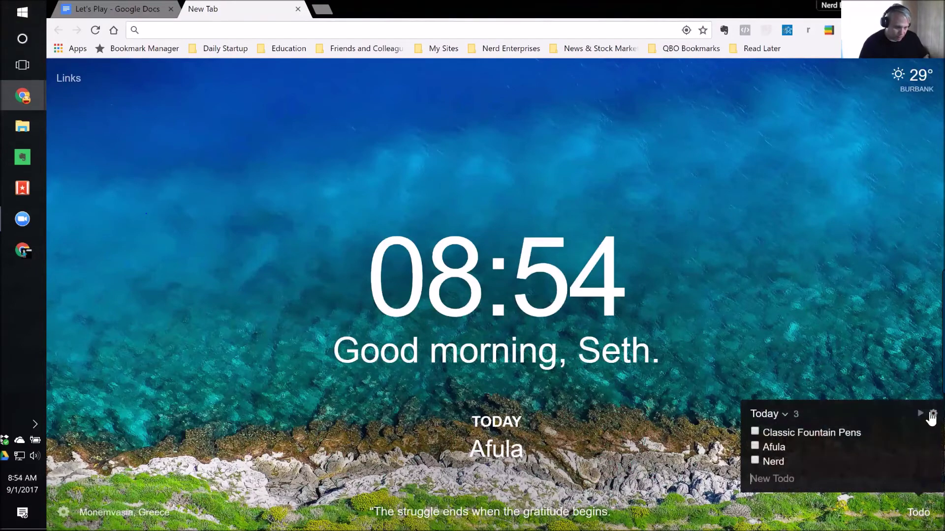
left_click(932, 414)
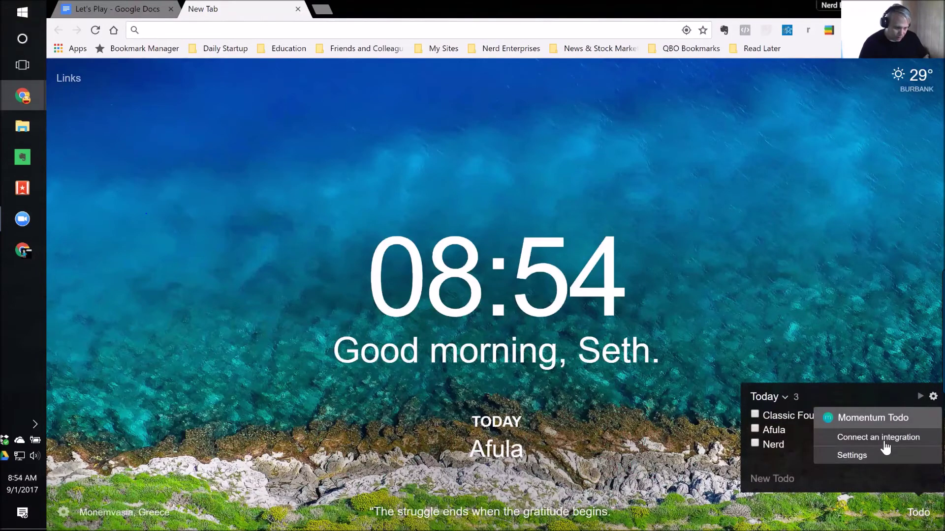
left_click(898, 451)
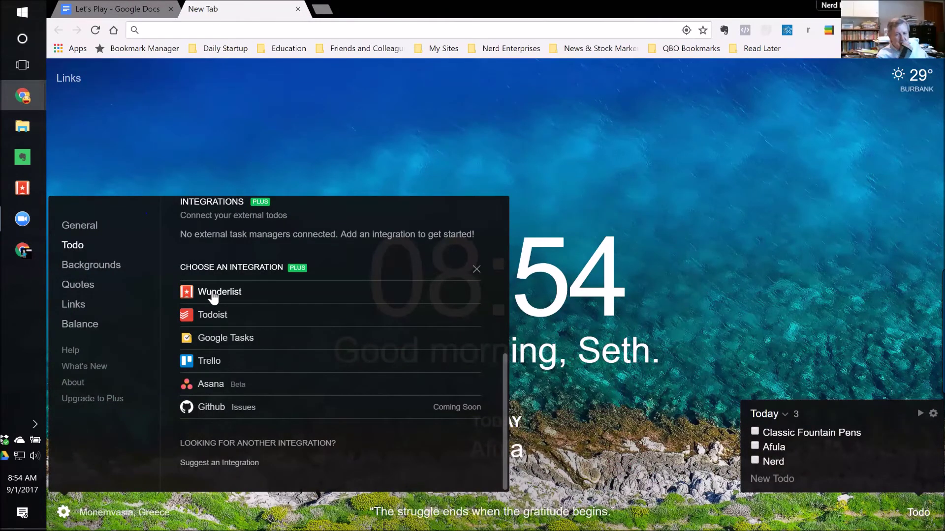
left_click(723, 184)
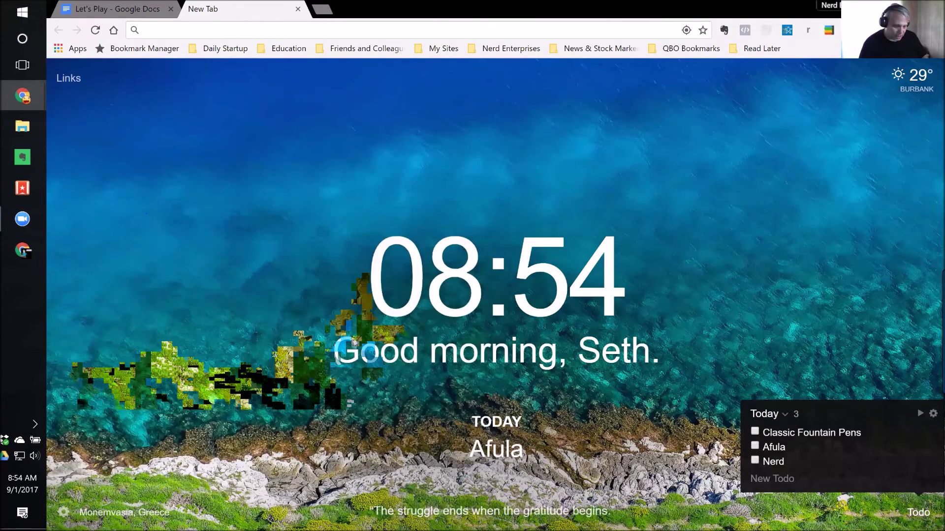
left_click(615, 473)
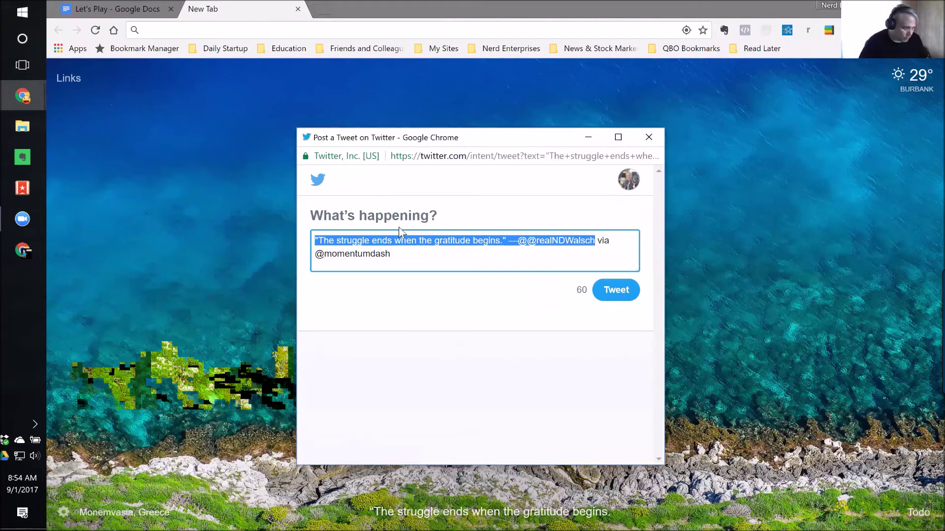
left_click(649, 138)
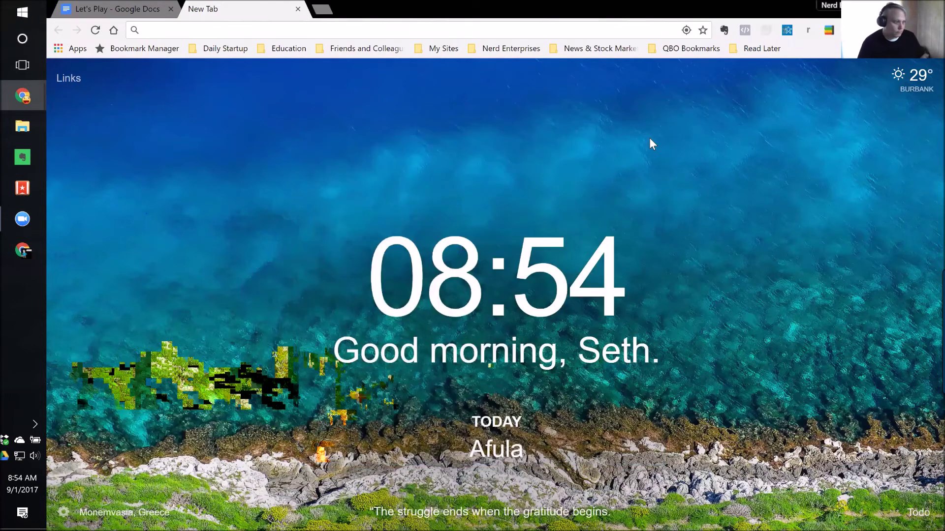
left_click(298, 9)
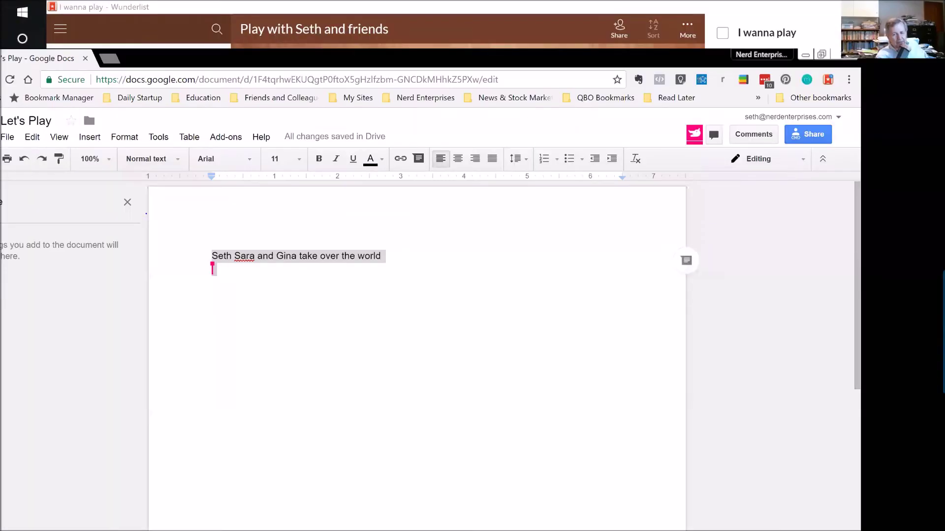
Shrink the Let's Play Chrome window and position it over Wunderlist beside the I wanna play details.
left_click_drag(696, 5, 439, 53)
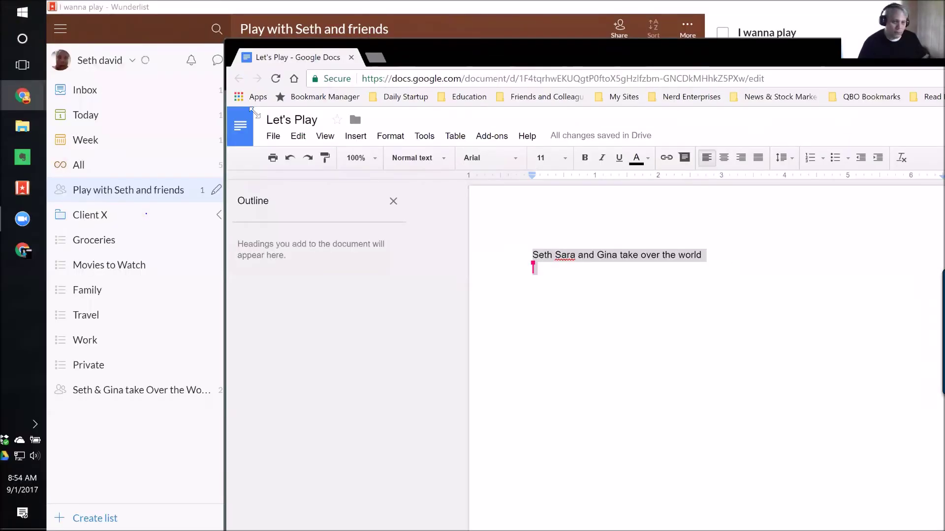
left_click_drag(437, 55, 895, 255)
left_click_drag(642, 209, 500, 78)
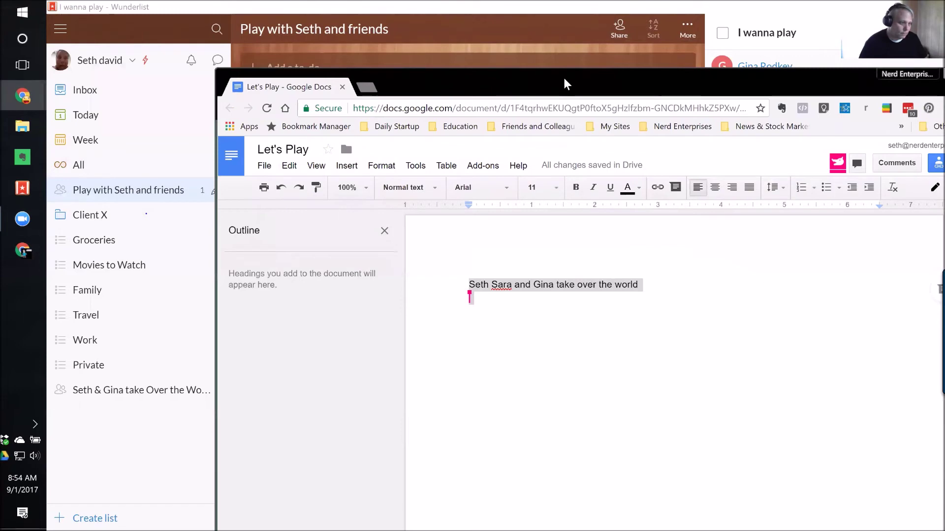
left_click_drag(563, 82, 479, 61)
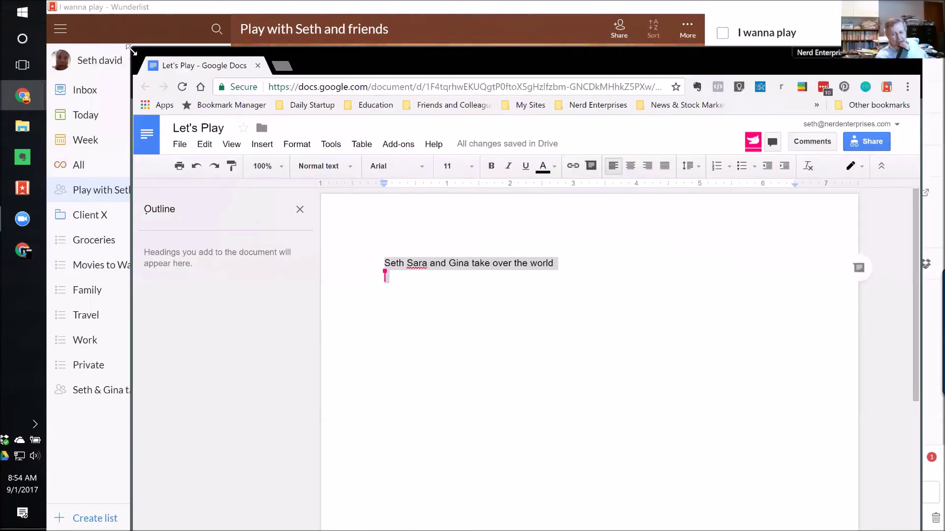
left_click_drag(131, 50, 380, 277)
left_click_drag(649, 63, 448, 109)
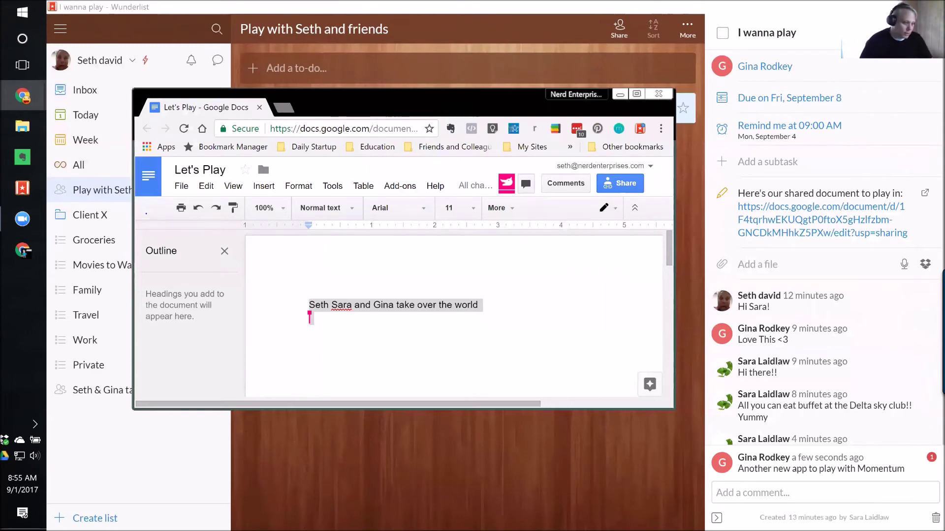
left_click_drag(476, 102, 450, 59)
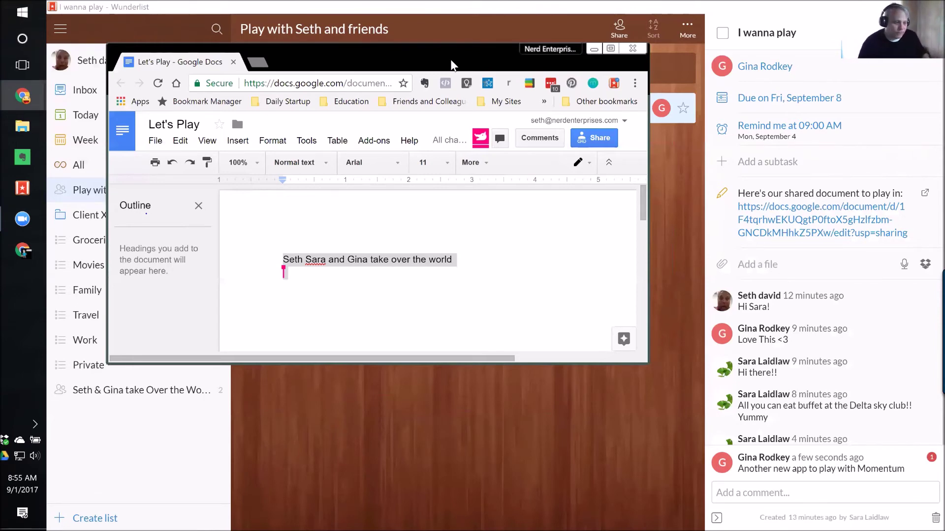
left_click_drag(451, 59, 480, 78)
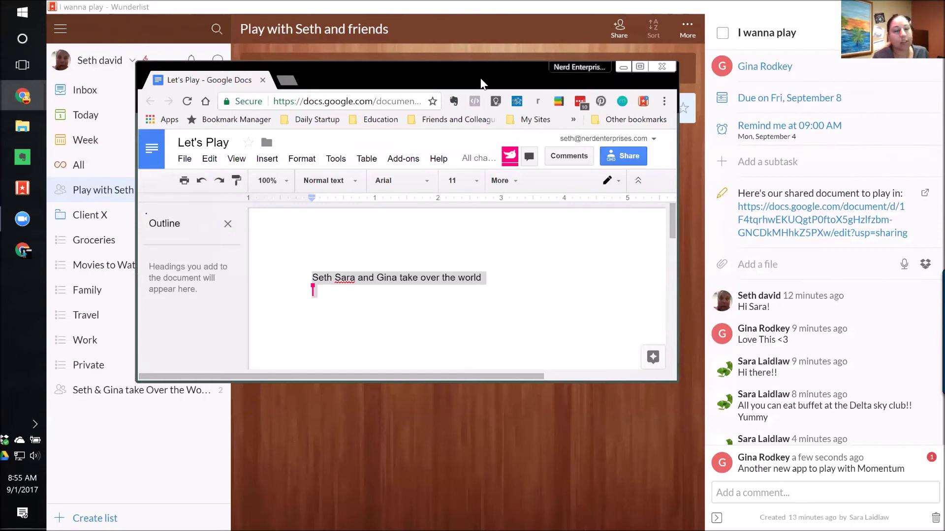
Open the Seth & Gina take Over the World list and mark Call with Gina as done.
left_click(485, 7)
left_click(133, 191)
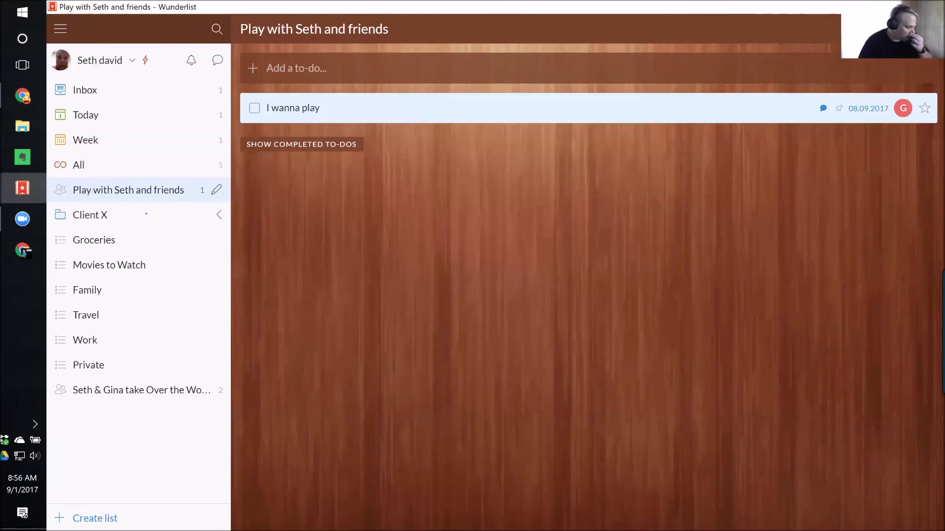
left_click(141, 390)
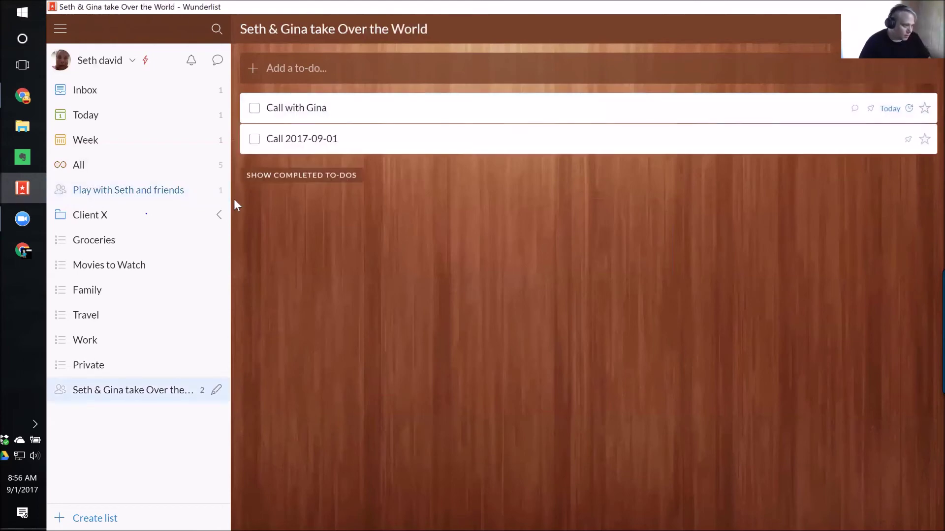
left_click(254, 108)
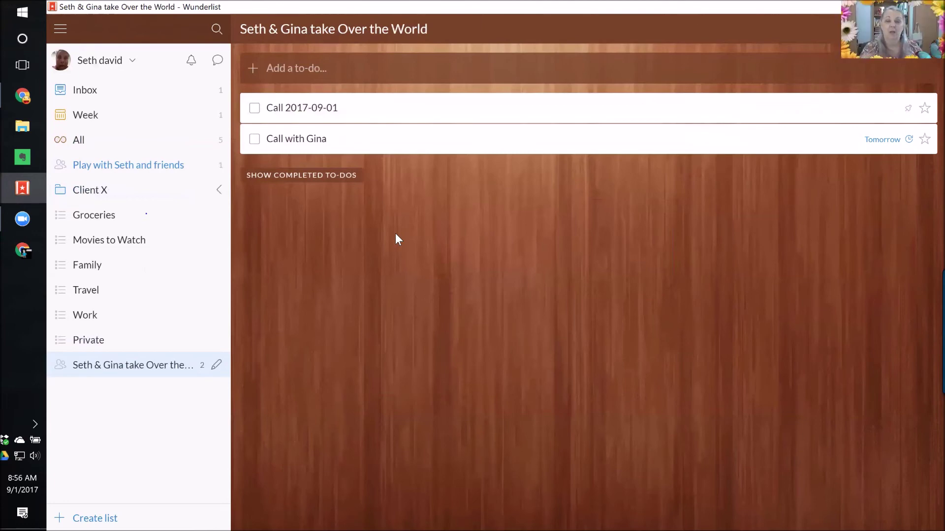
Briefly show the completed to-dos, then view every to-do in the All list.
left_click(320, 176)
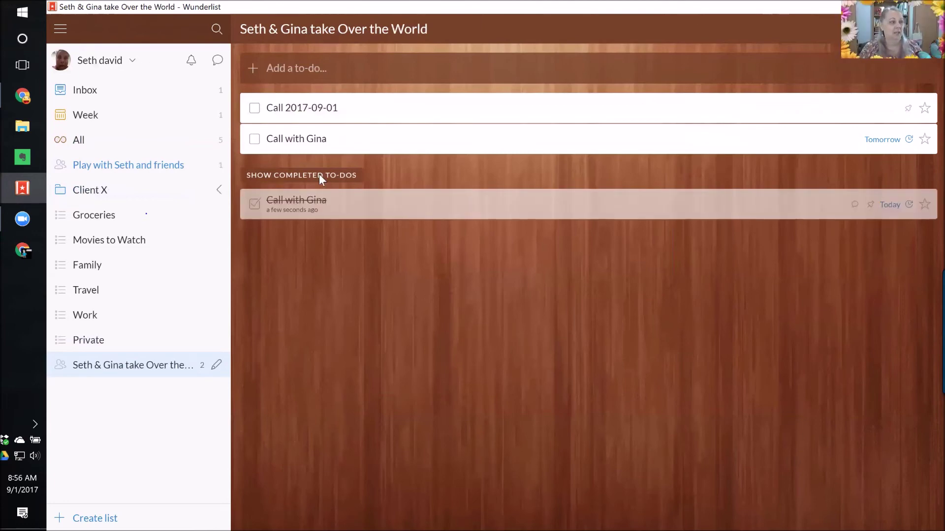
left_click(320, 176)
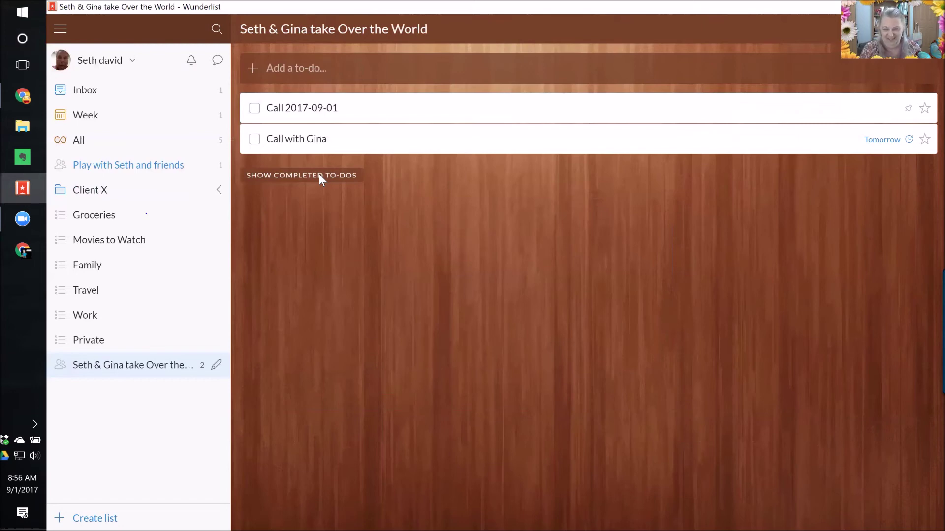
left_click(82, 143)
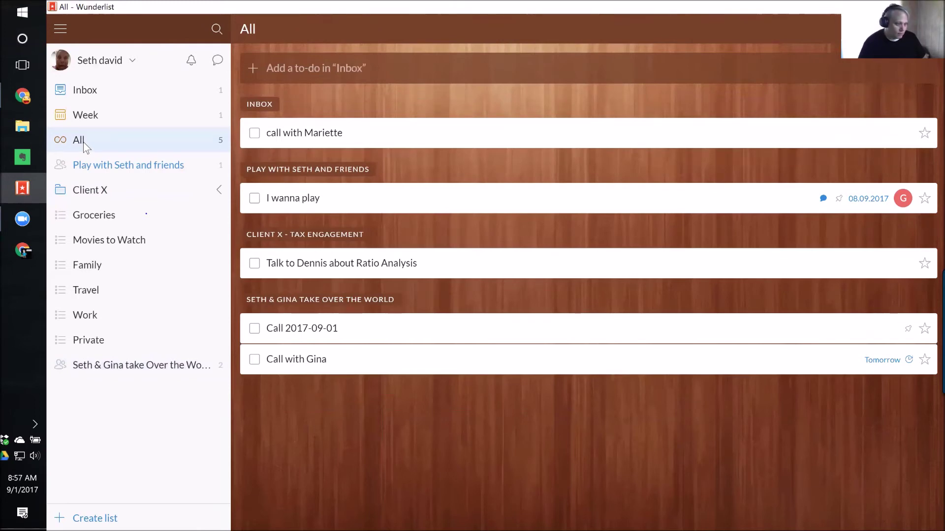
Select the inbox to-do, glance at Chrome, then open the empty Groceries list.
left_click(361, 424)
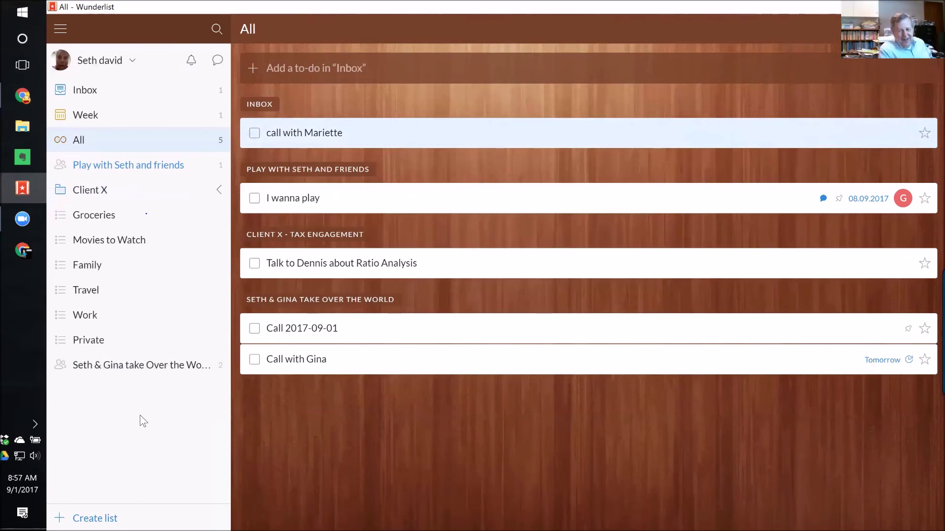
key("alt+Tab")
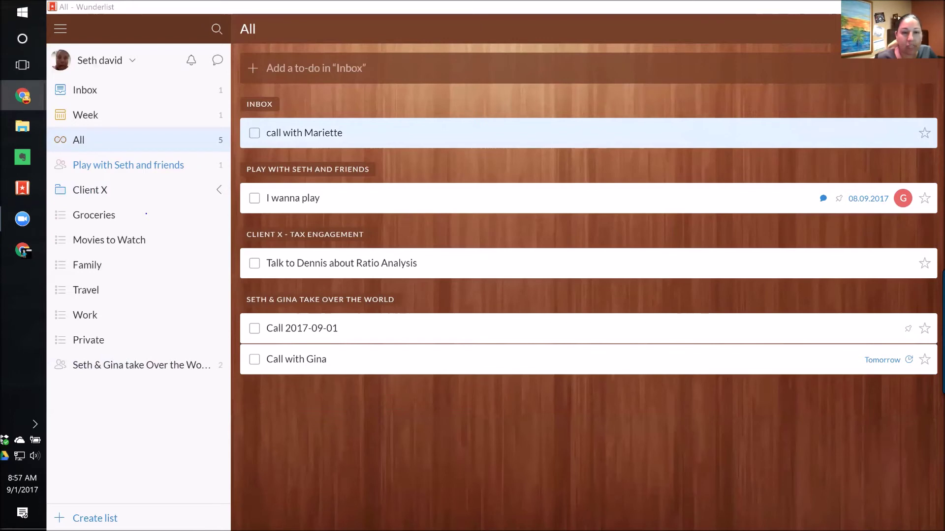
left_click(84, 216)
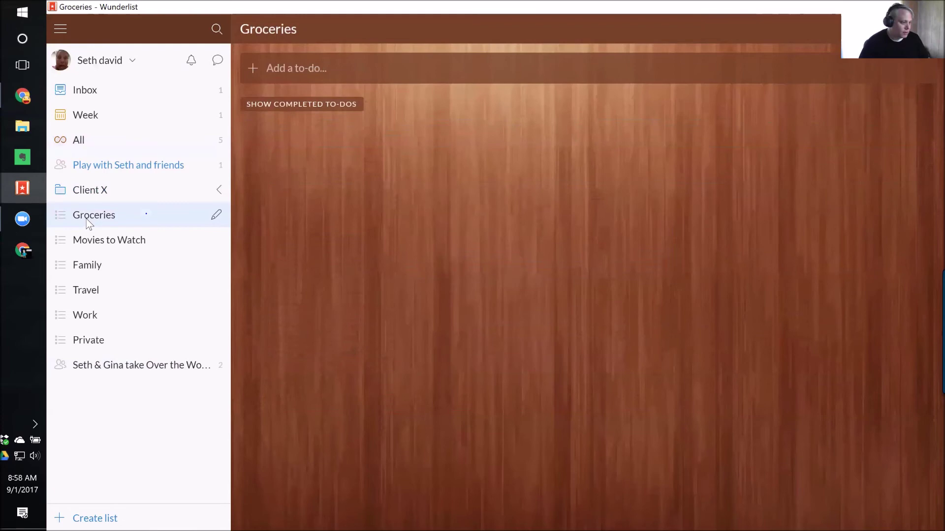
Expand and collapse Client X, open Play with Seth and friends, and show the account options.
left_click(217, 191)
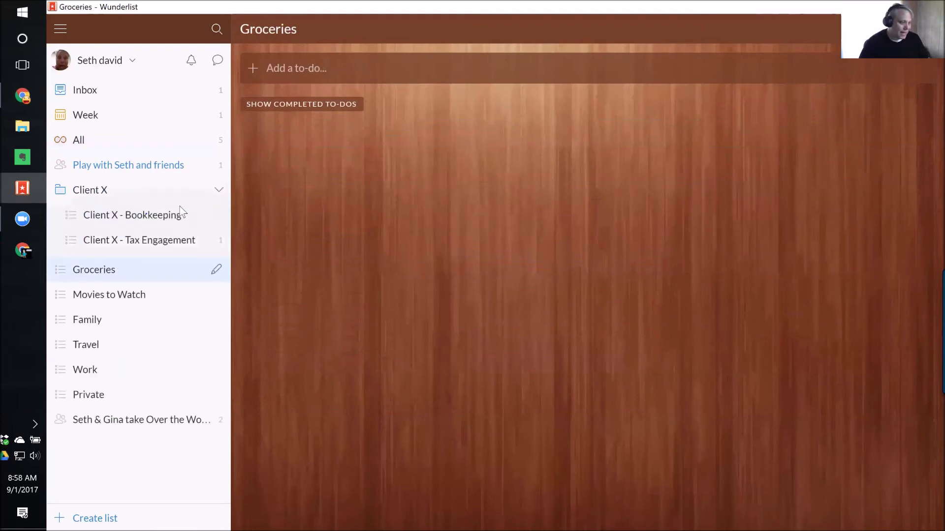
left_click(219, 193)
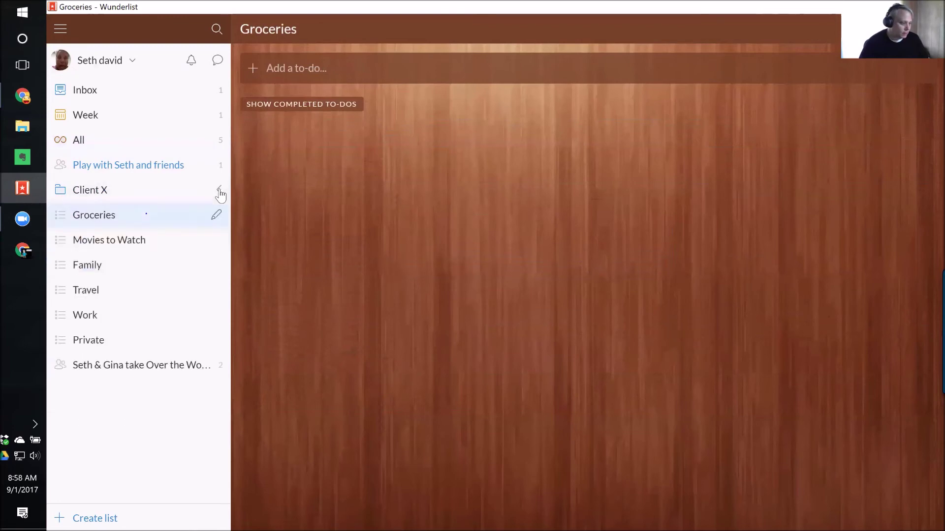
left_click(141, 166)
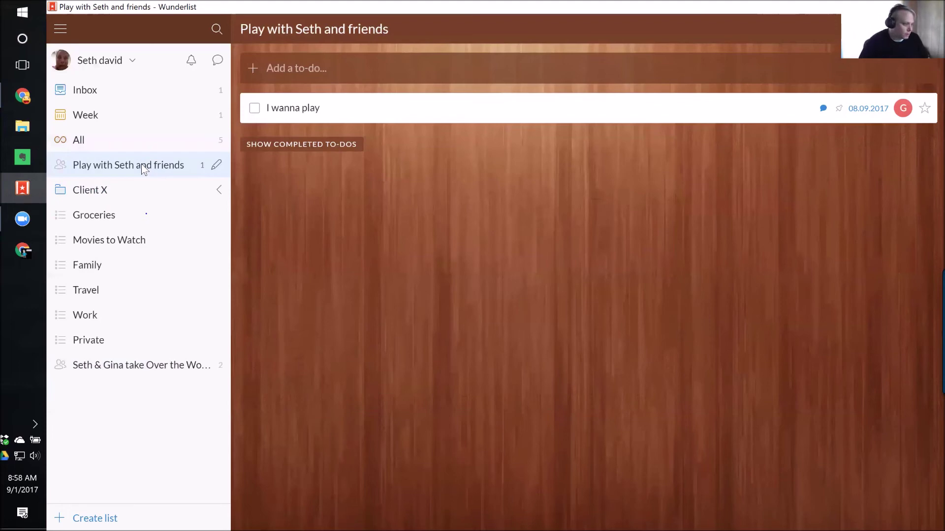
left_click(132, 59)
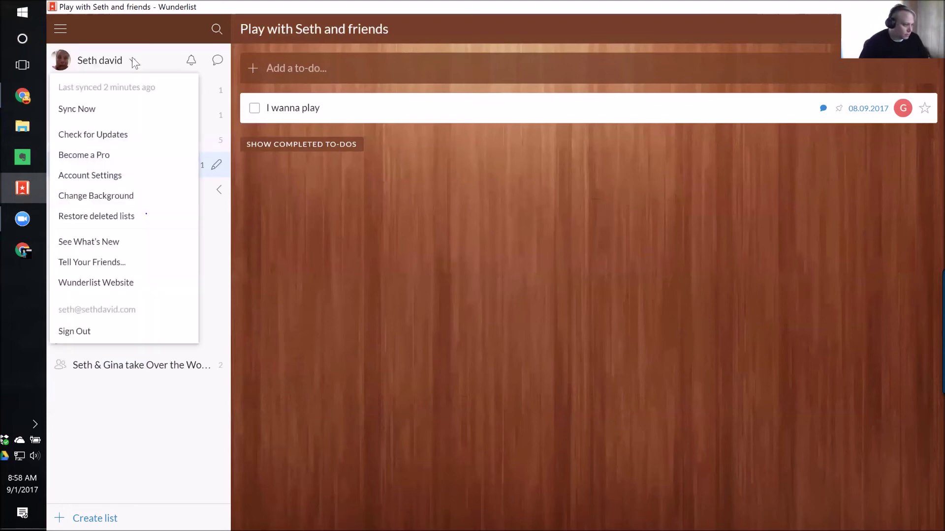
left_click(109, 179)
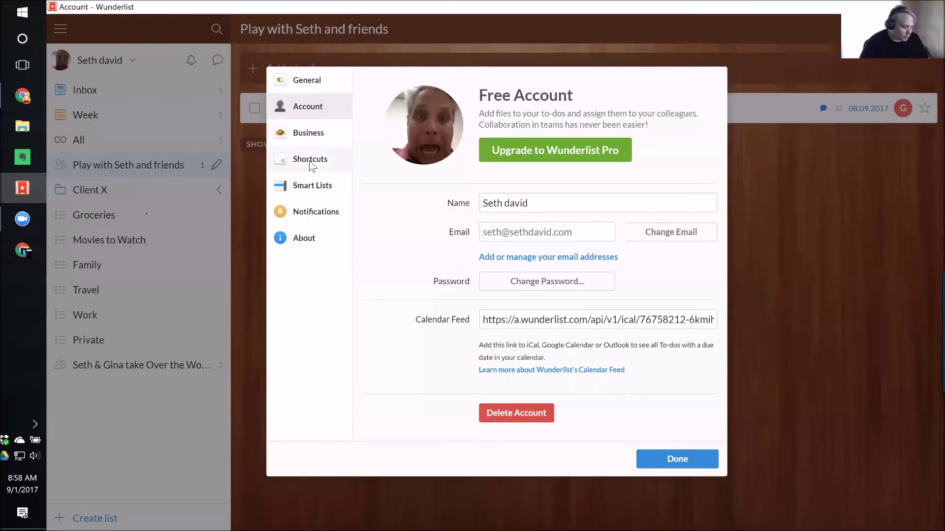
left_click(311, 192)
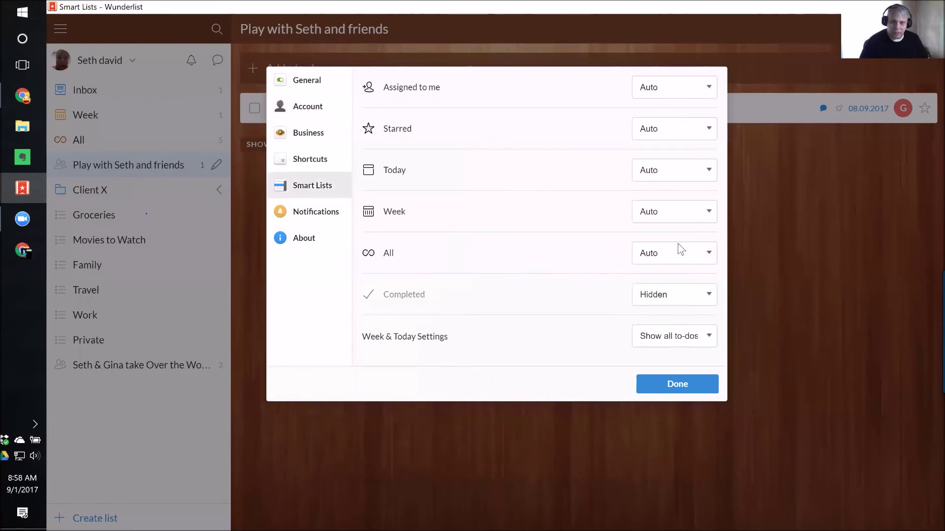
left_click(689, 388)
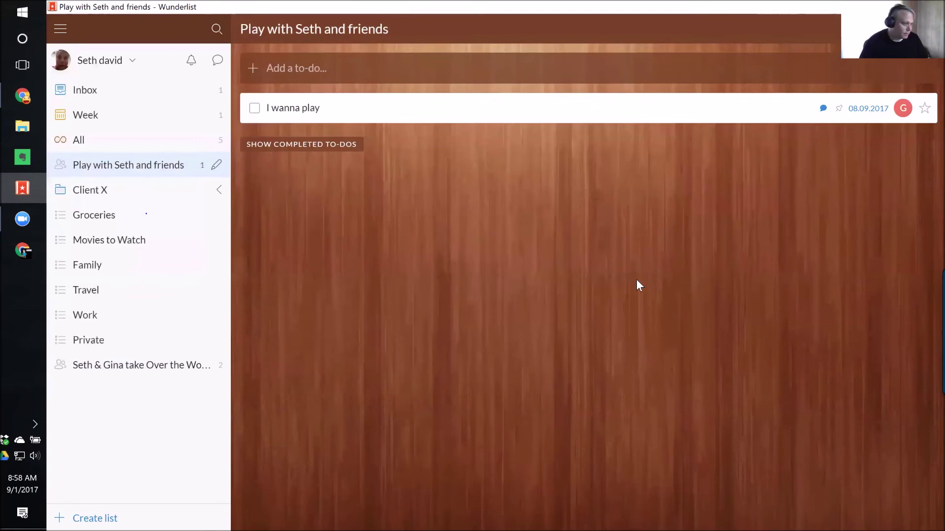
Switch between the All and Assigned to me lists, ending on All grouped by list.
left_click(80, 142)
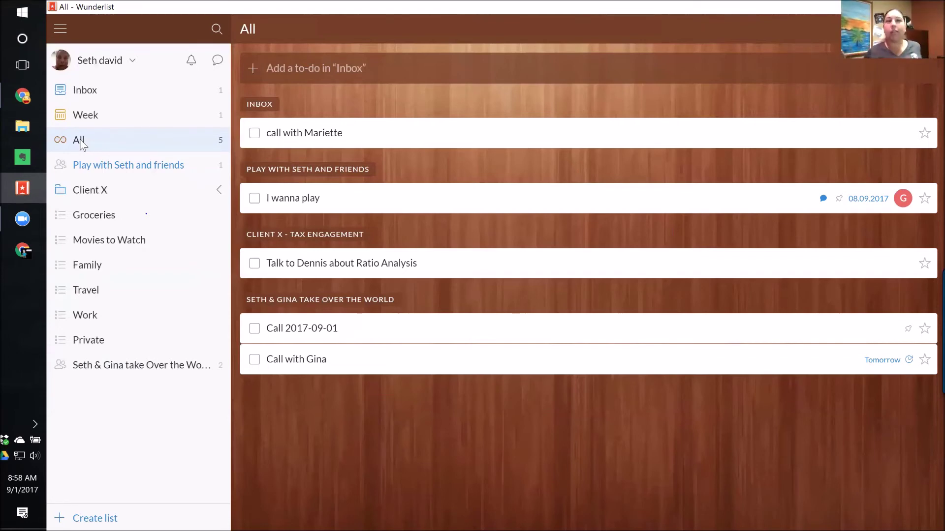
left_click(22, 96)
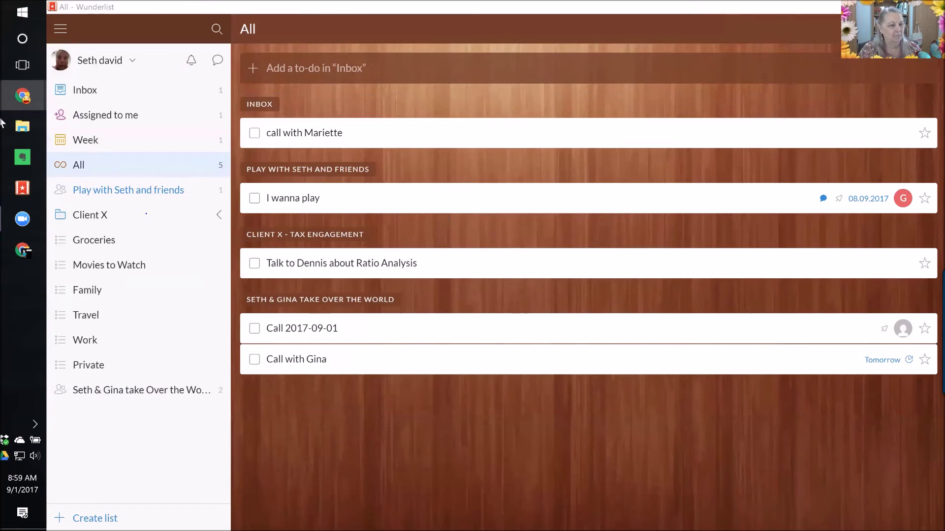
left_click(117, 115)
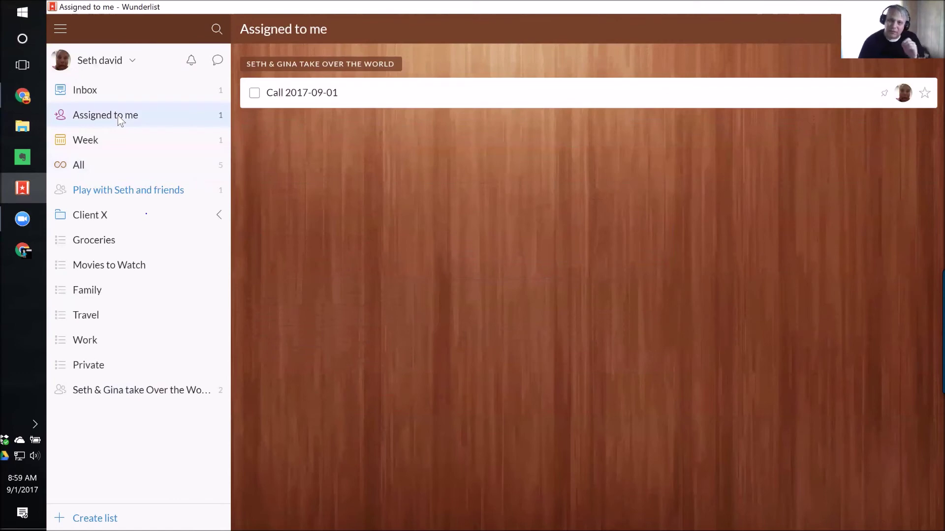
left_click(77, 166)
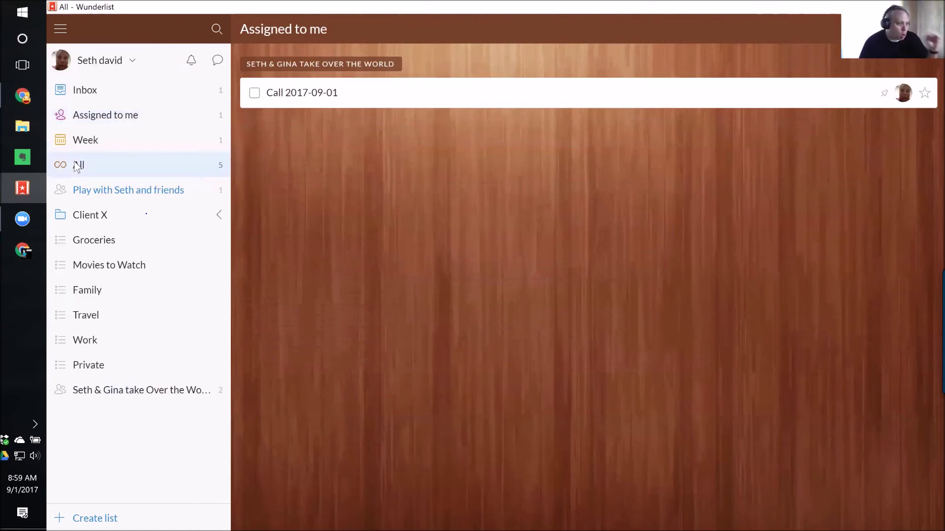
left_click(86, 118)
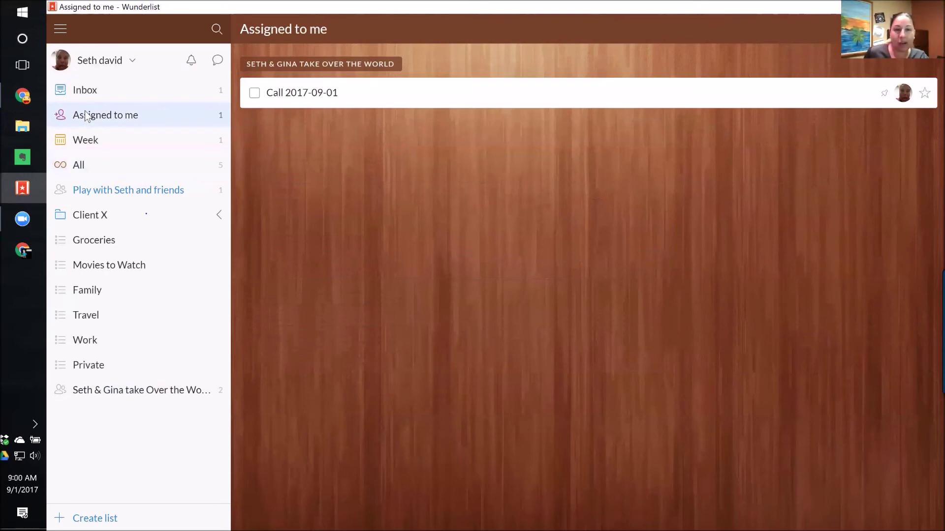
left_click(81, 167)
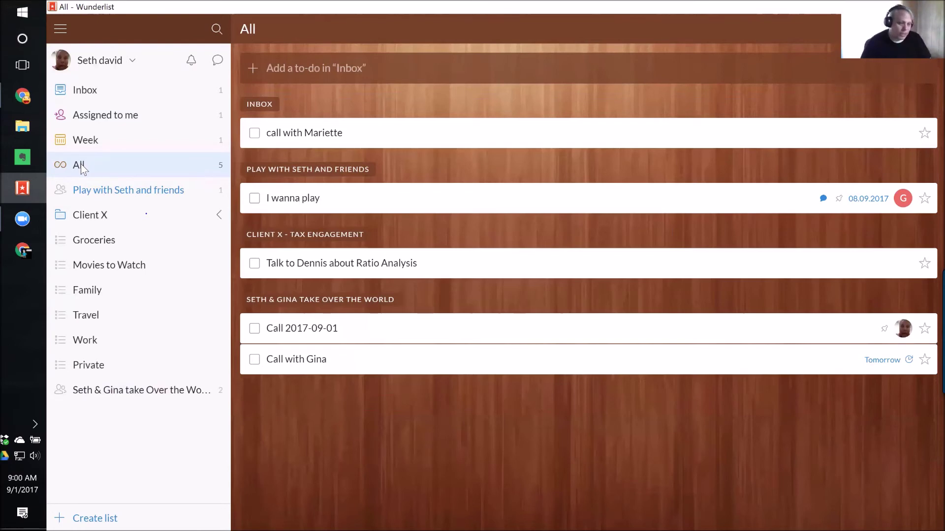
Star I wanna play, check the new Starred list, then return to All.
left_click(924, 198)
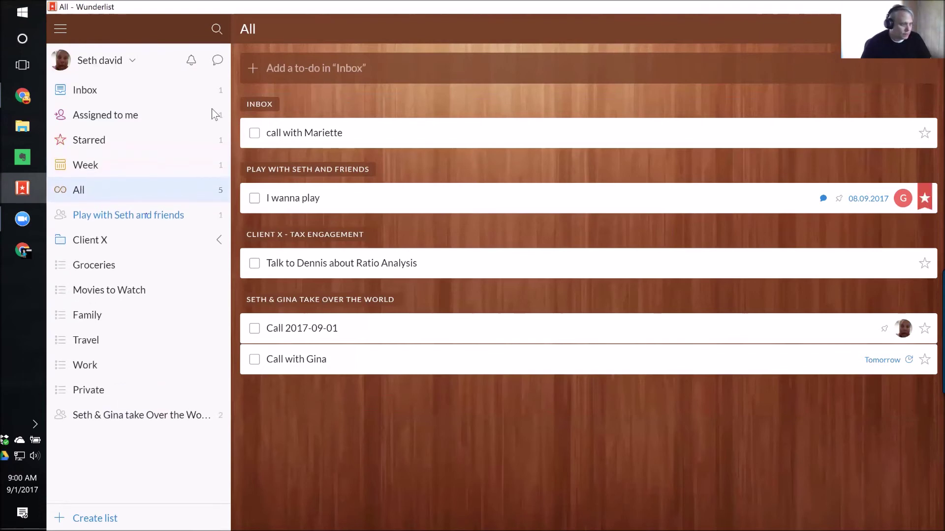
left_click(84, 140)
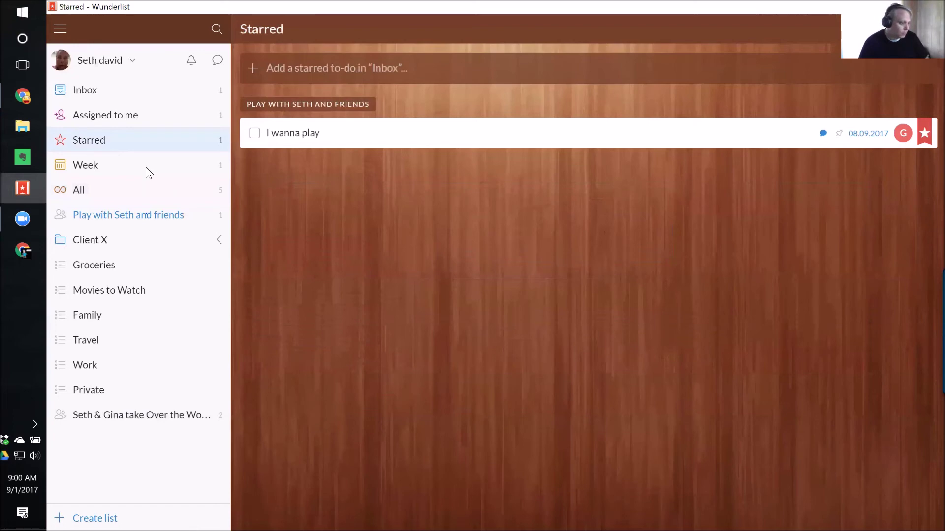
left_click(144, 188)
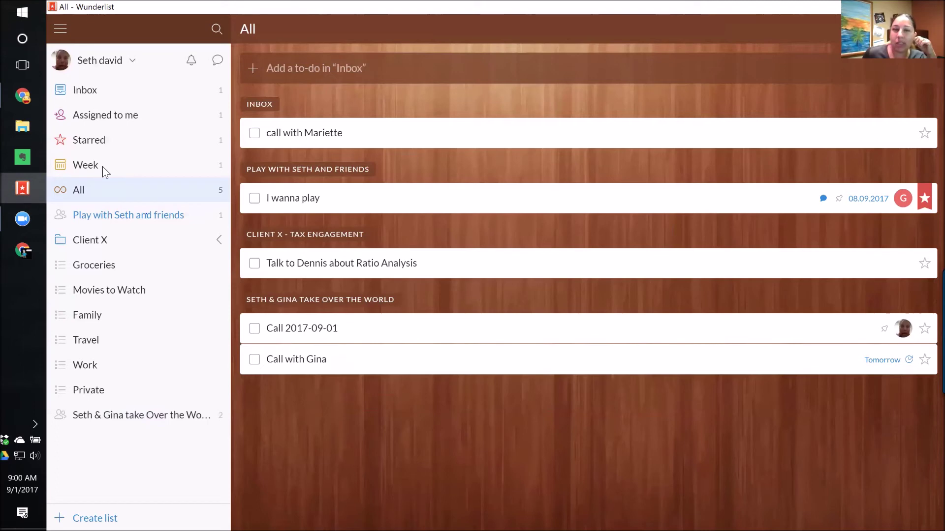
Open the Inbox, start a new to-do, then switch to the mirrored phone's Inbox in Chrome.
left_click(84, 92)
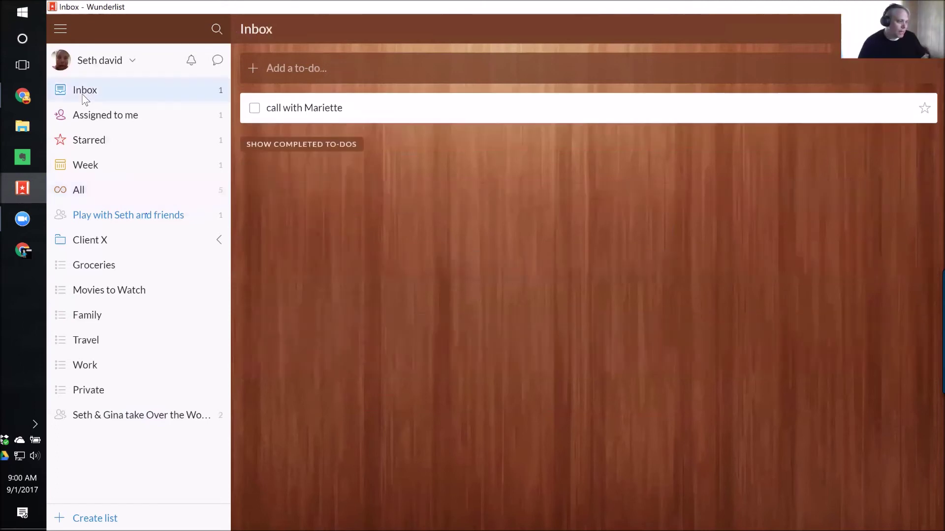
left_click(296, 68)
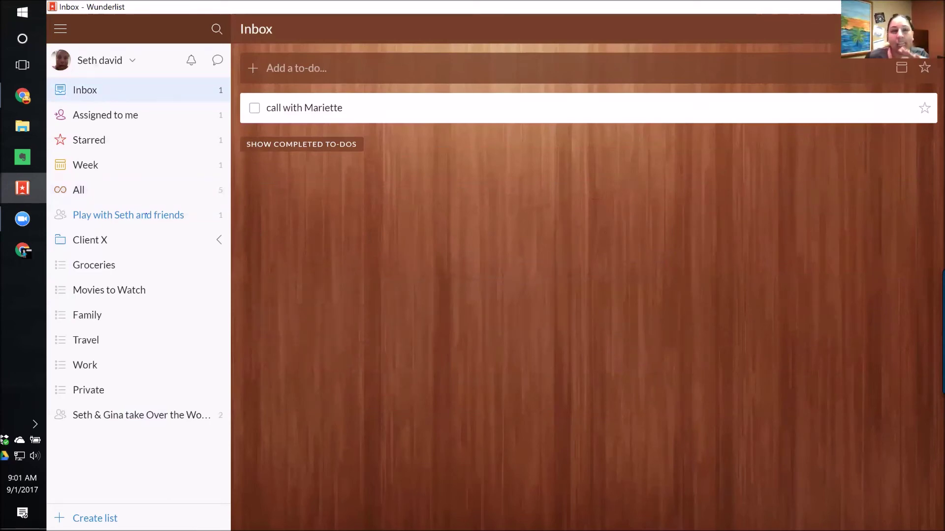
left_click(20, 250)
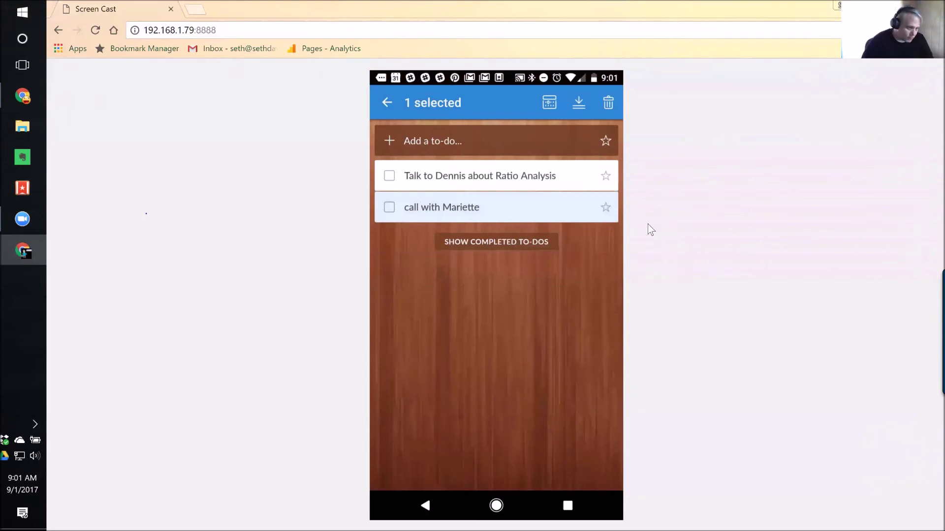
On the phone, open and dismiss rescheduling for call with Mariette, then return to desktop Wunderlist.
left_click(547, 104)
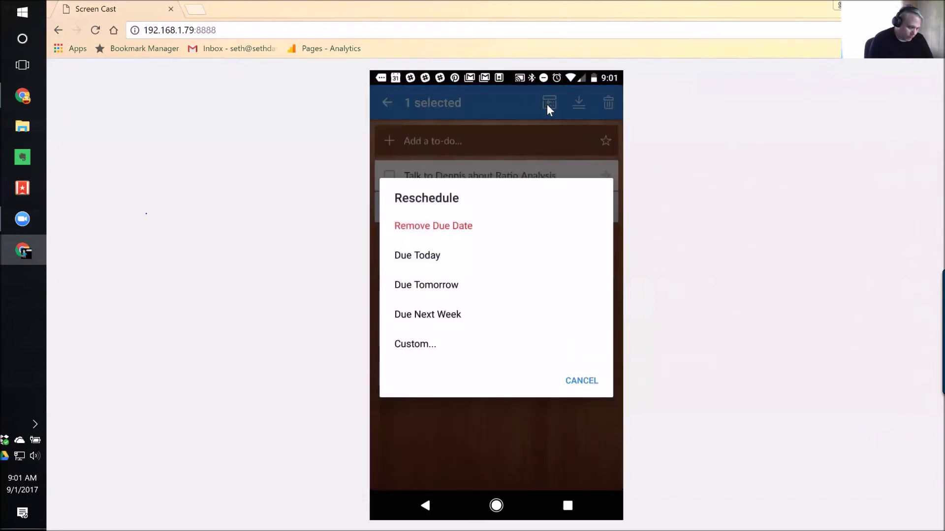
left_click(548, 104)
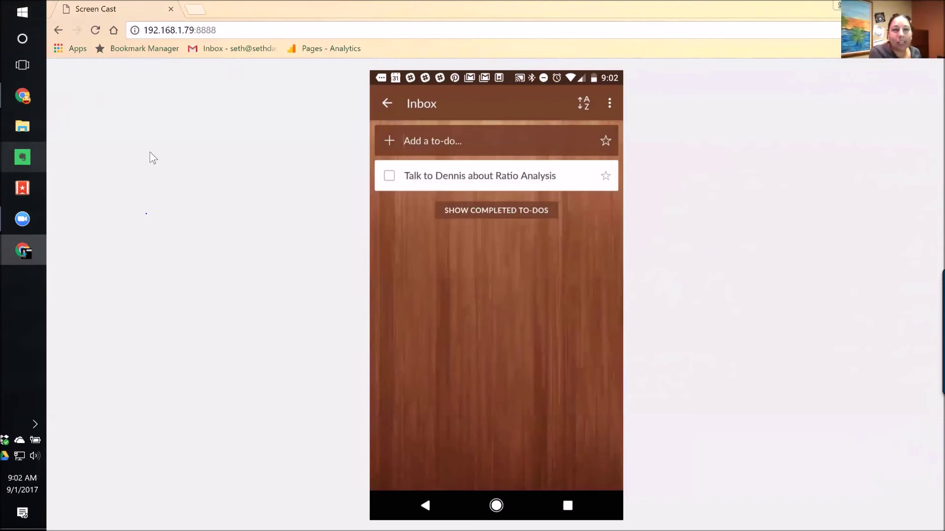
left_click(23, 189)
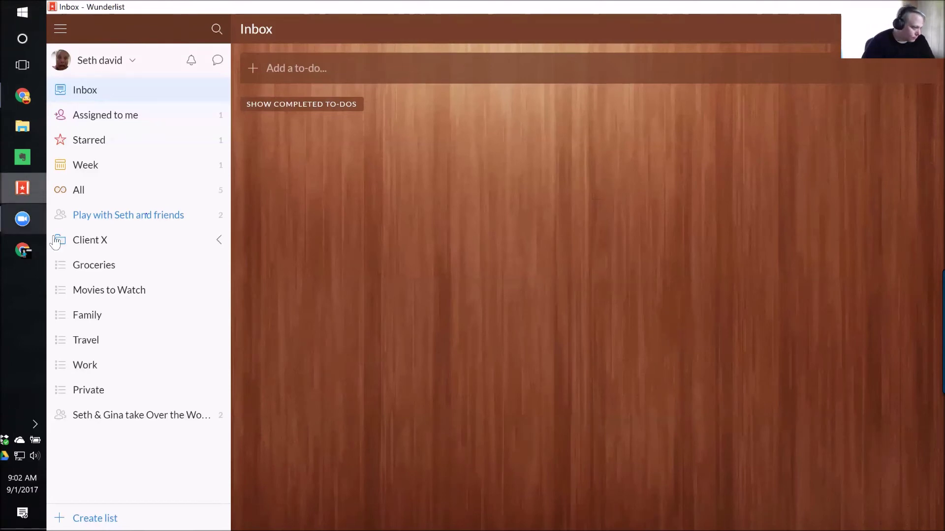
Switch back to the mirrored phone Inbox showing Talk to Dennis about Ratio Analysis.
left_click(23, 251)
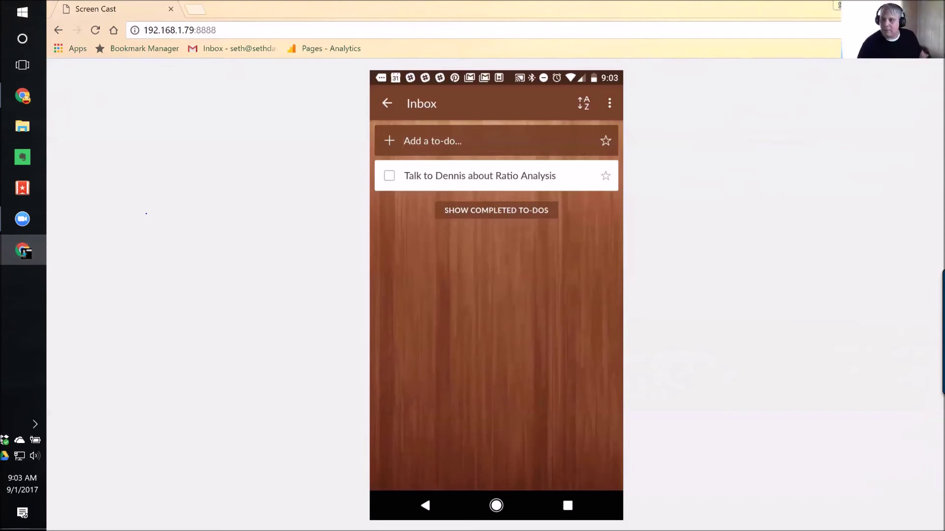
key("alt+Tab")
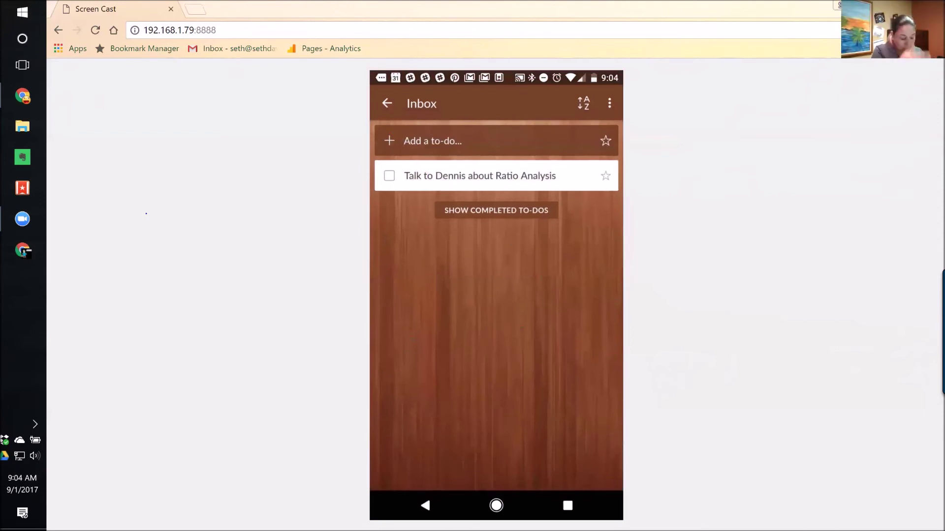
Bring desktop Wunderlist forward and open Account Settings from the account menu.
left_click(22, 188)
left_click(131, 62)
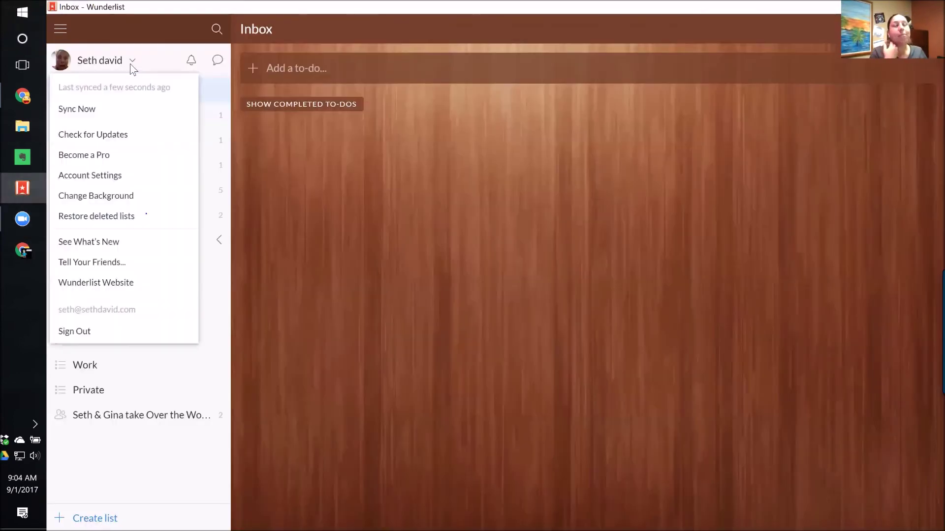
left_click(91, 178)
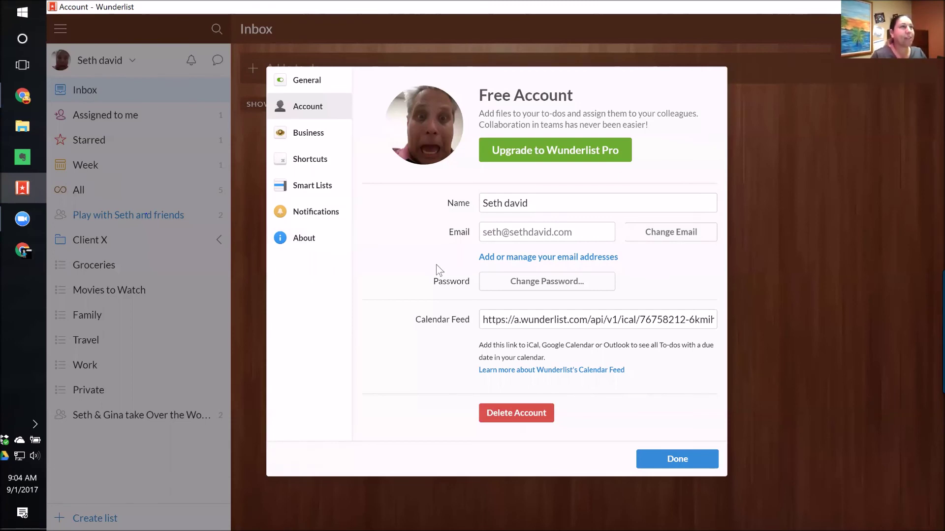
Look over the General preferences, then return to the Account page and its e-mail management.
left_click(309, 81)
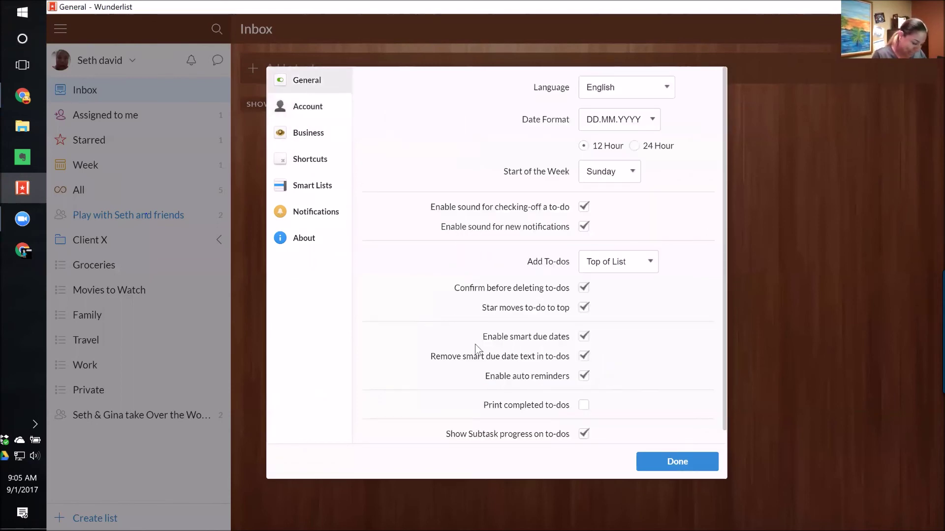
scroll(479, 350, "down", 1)
scroll(470, 348, "up", 1)
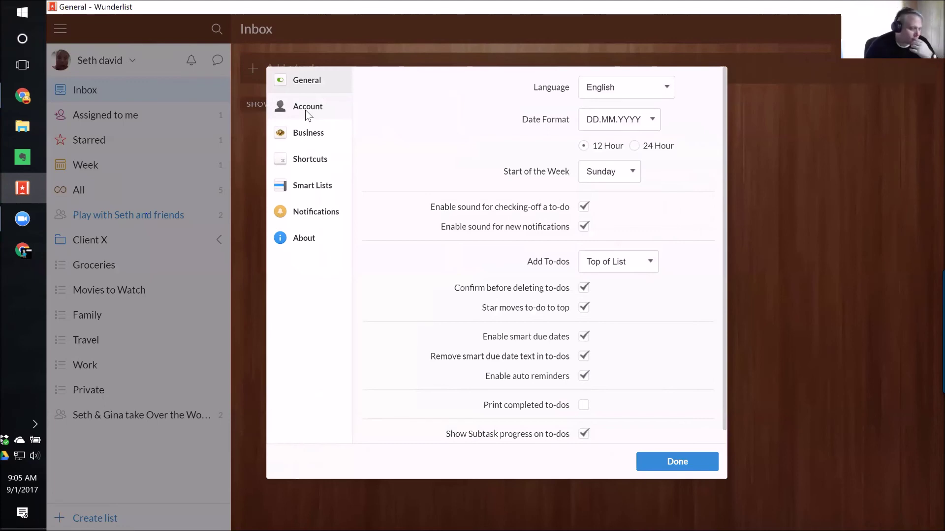
left_click(304, 113)
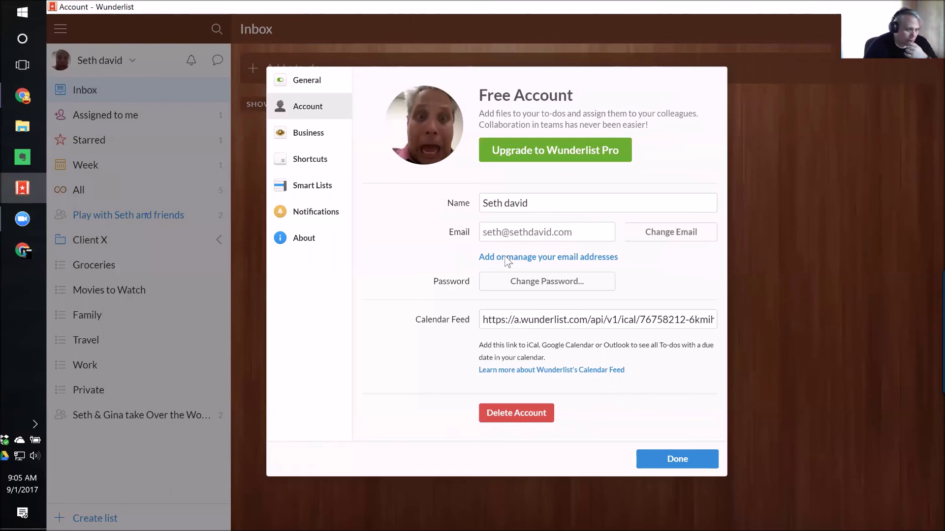
left_click(564, 258)
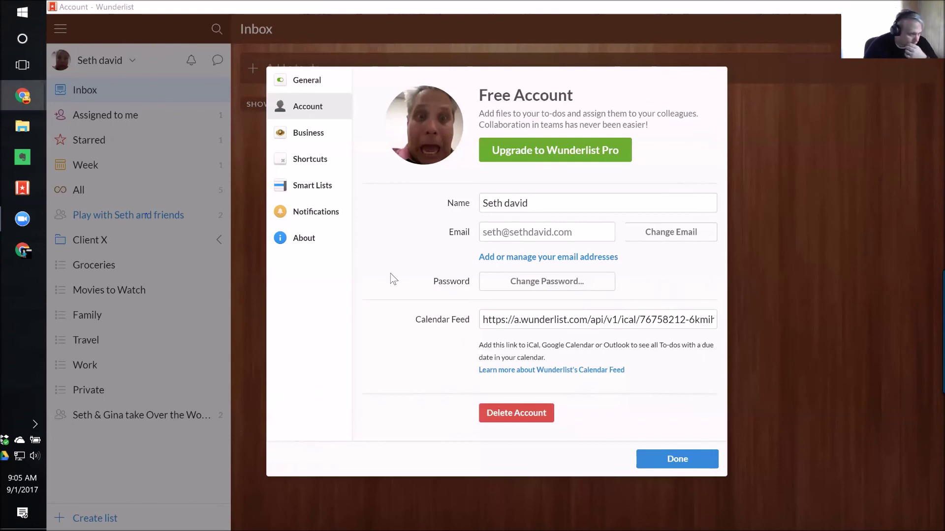
left_click(288, 238)
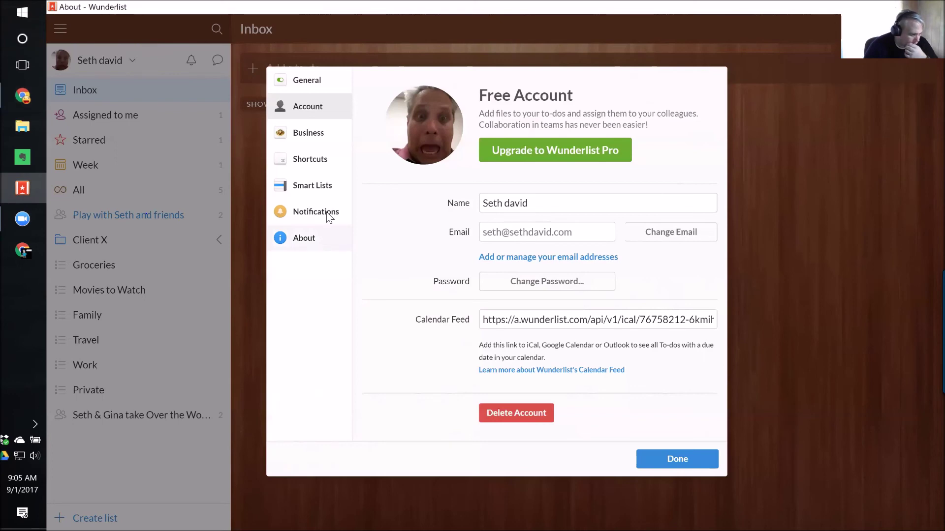
Browse the About, General and Account pages, then close settings and open Play with Seth and friends.
left_click(311, 241)
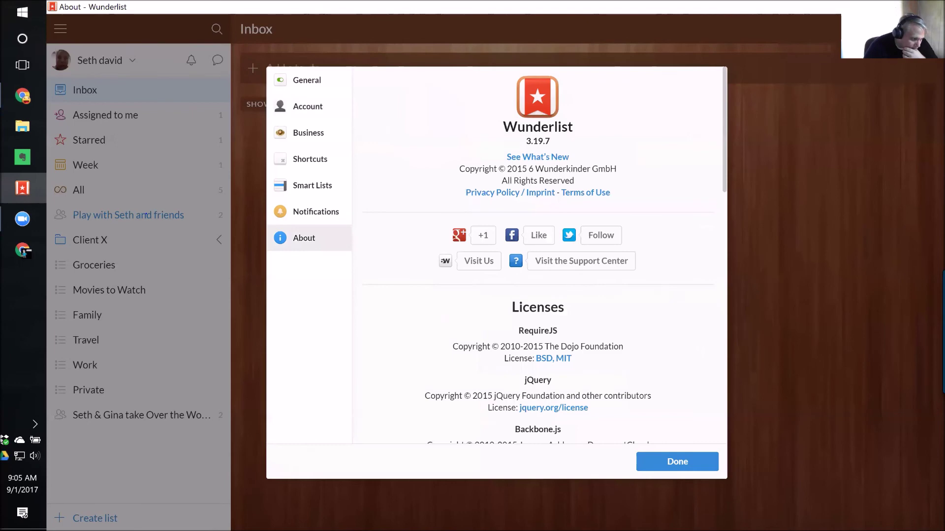
scroll(615, 309, "down", 7)
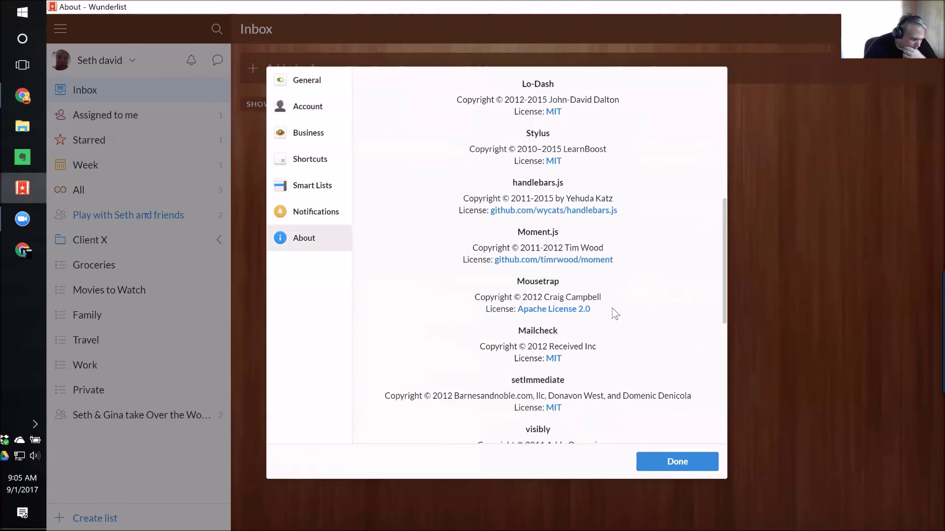
scroll(611, 316, "up", 6)
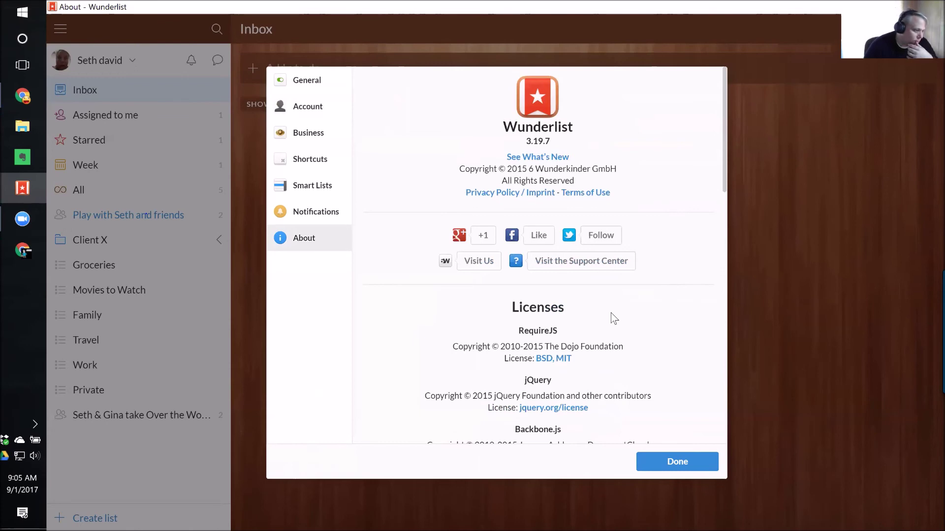
left_click(297, 83)
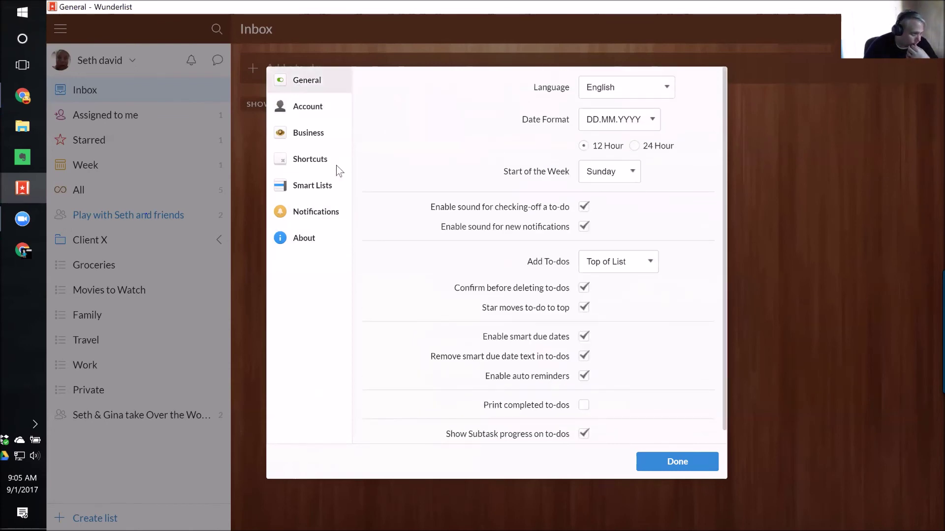
left_click(297, 108)
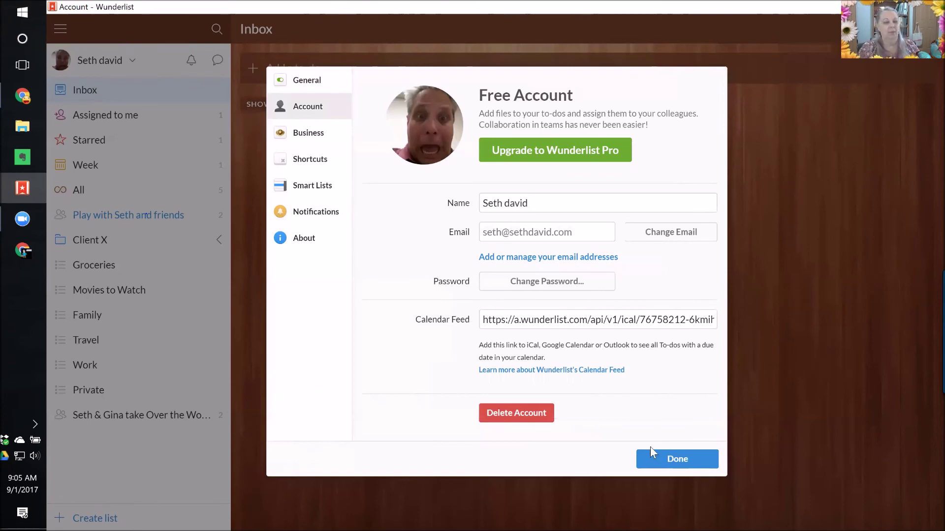
left_click(652, 461)
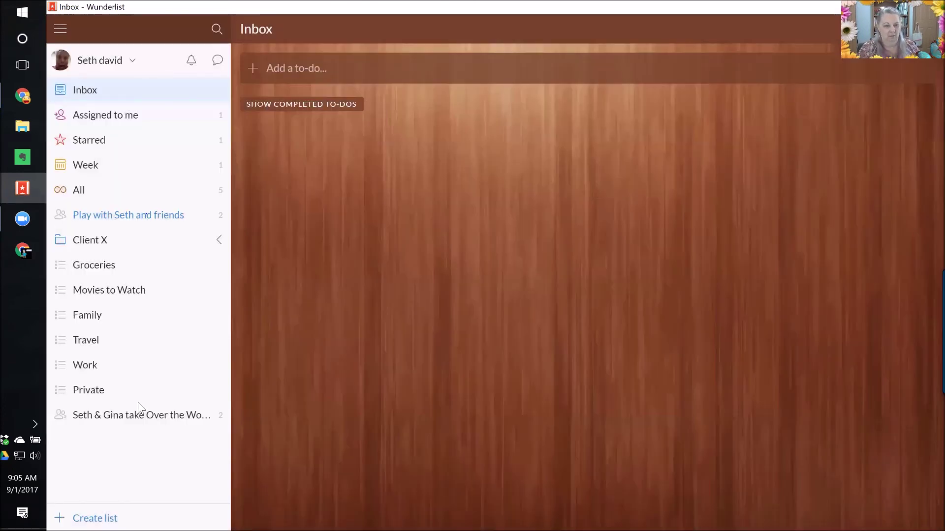
left_click(132, 219)
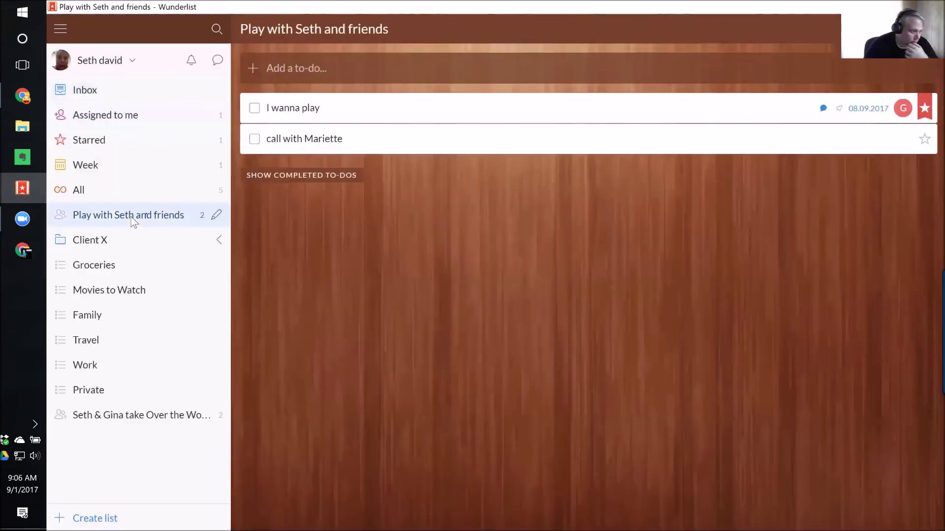
Open the I wanna play to-do's details and jump to its latest comment about Momentum.
double_click(319, 109)
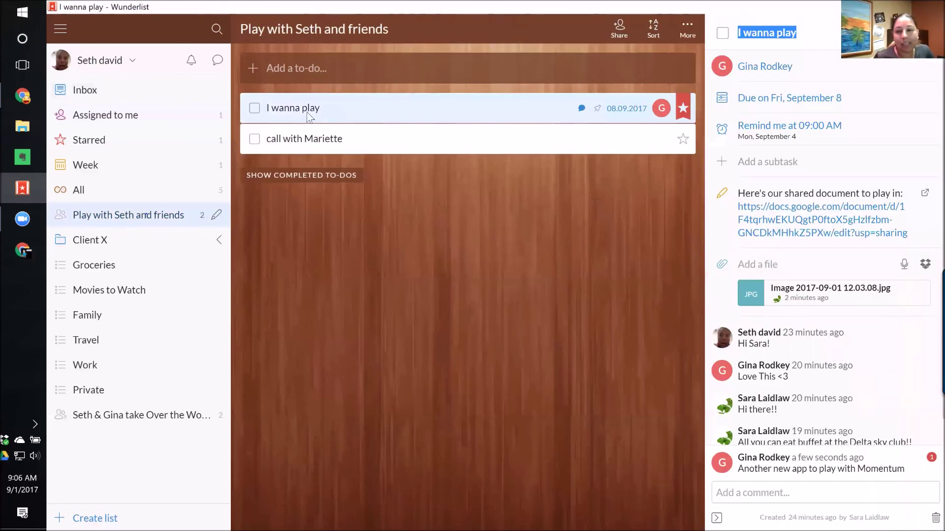
left_click(792, 471)
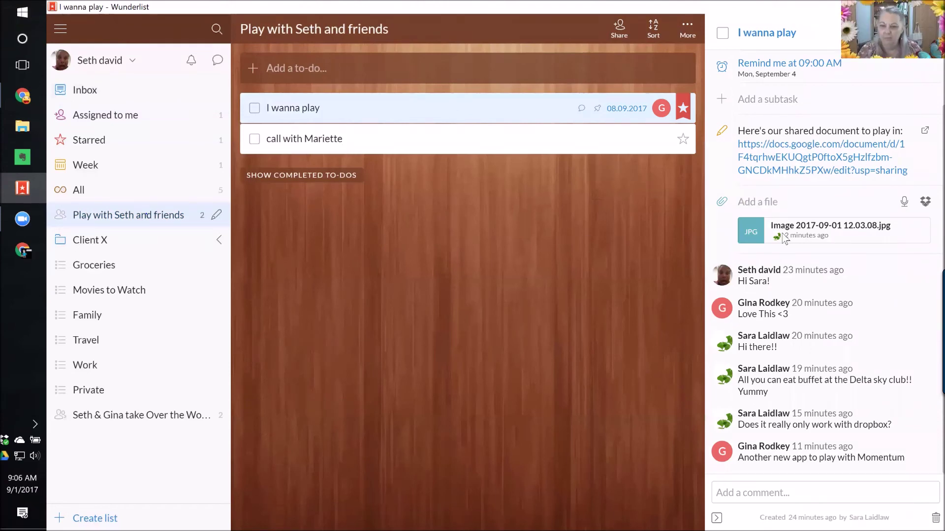
View the to-do's JPG dog photo attachment in a maximized Chrome window.
left_click(836, 226)
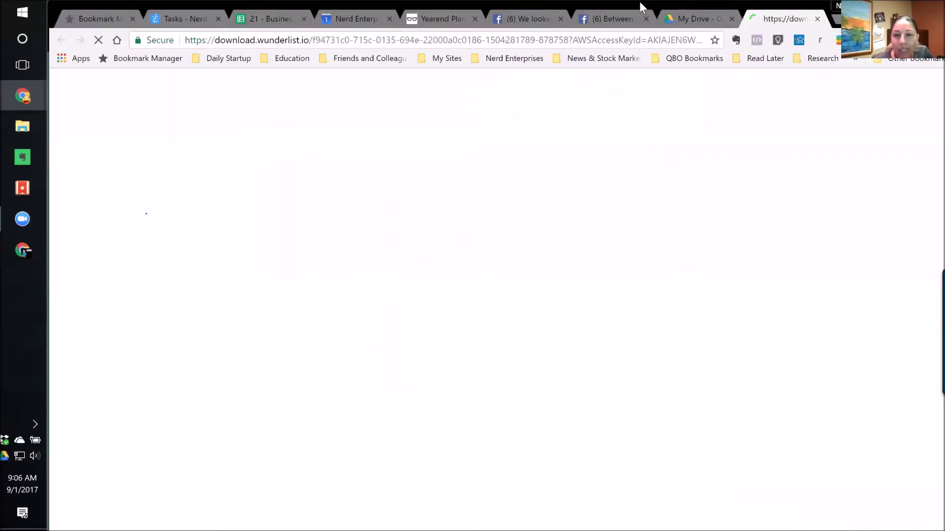
double_click(639, 1)
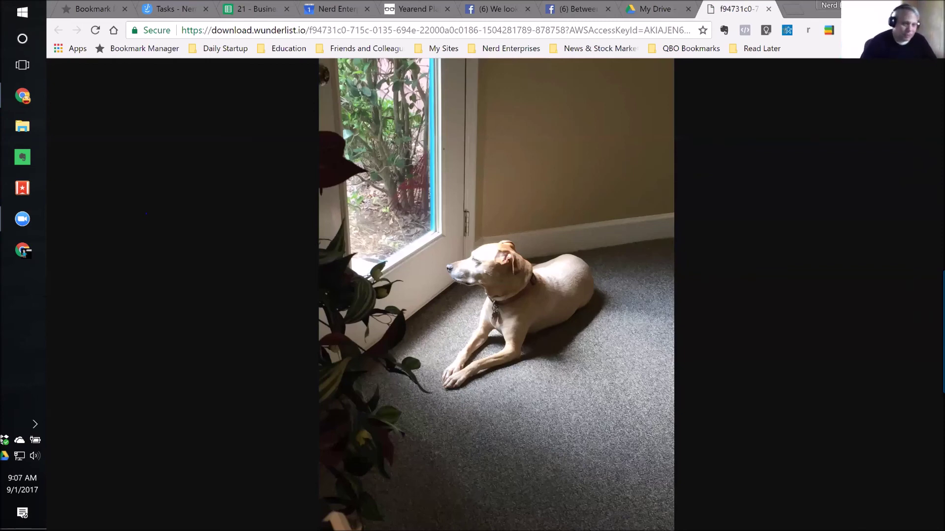
Close the dog image tab and load amazon.com in the My Drive tab.
left_click(768, 9)
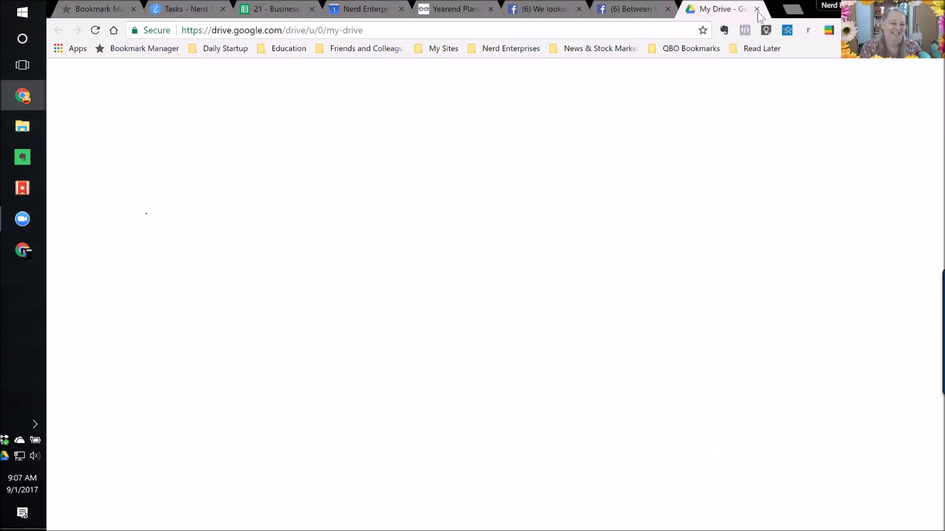
key("ctrl+l")
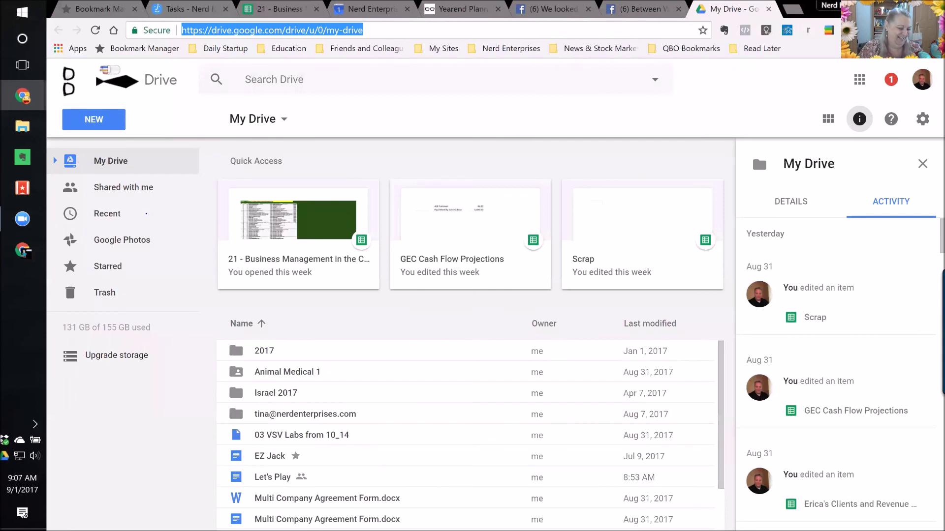
type("amazon")
key("Return")
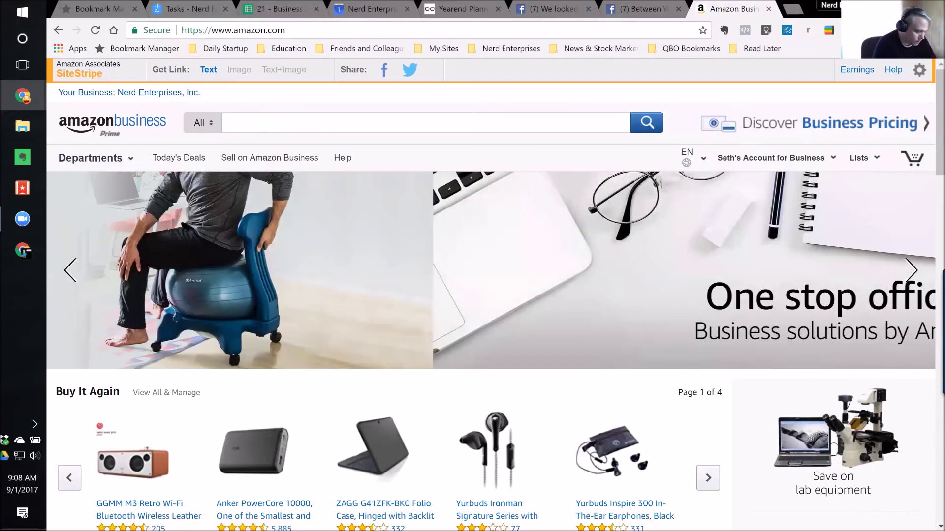
Search Amazon for 'computer monitor' and skim the results.
type("computer monit")
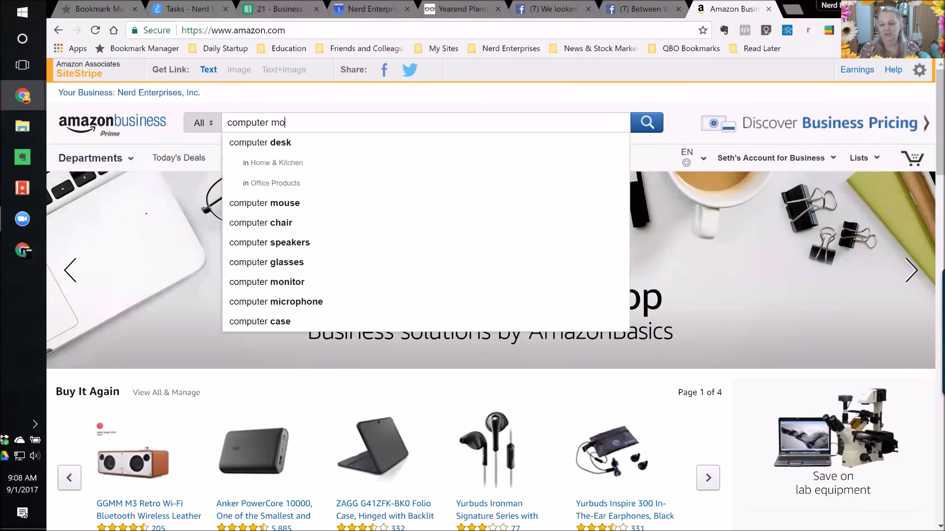
type("or")
key("Return")
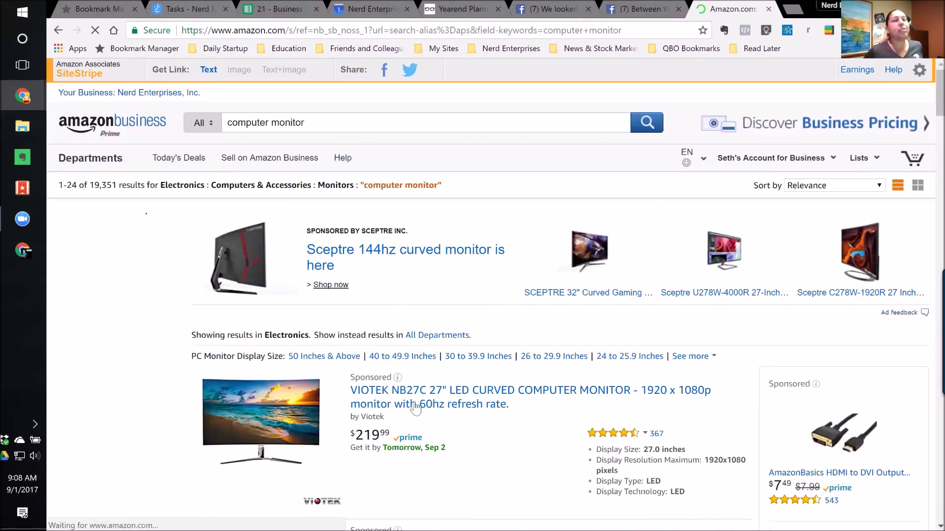
scroll(445, 427, "down", 1)
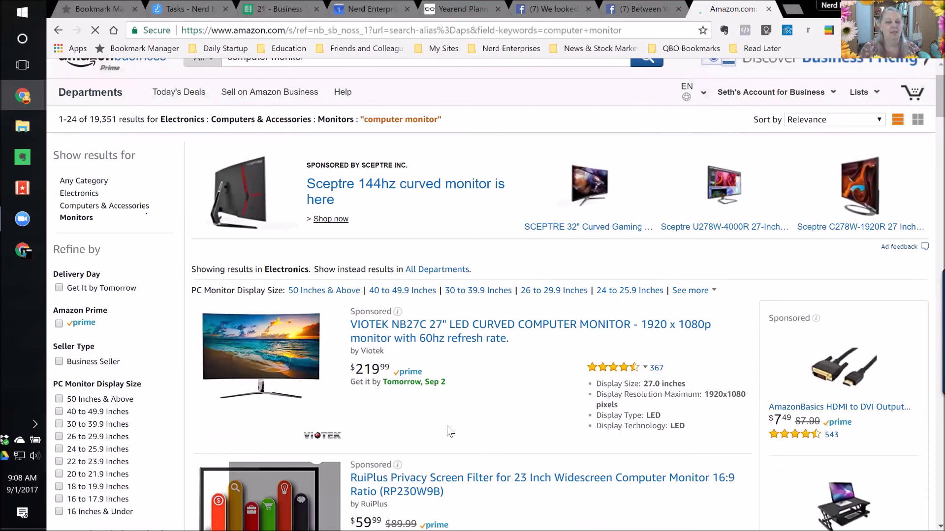
scroll(514, 380, "down", 1)
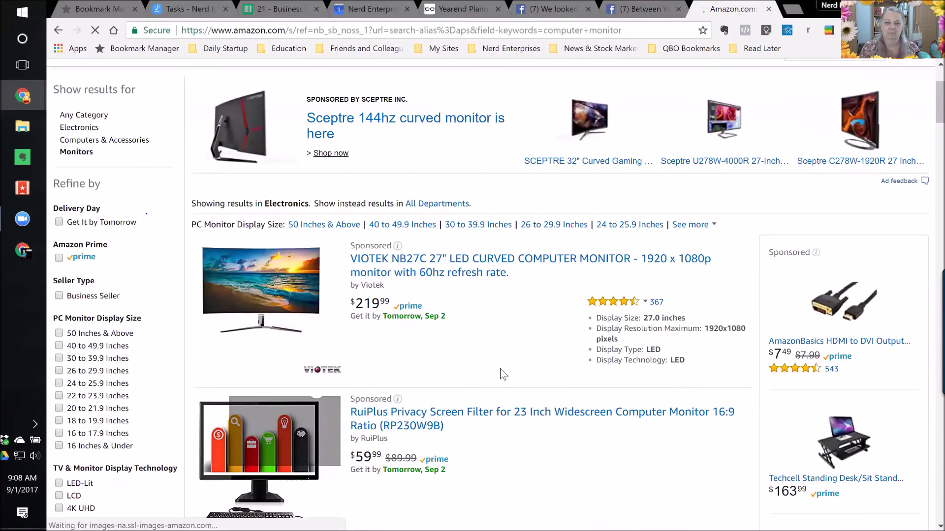
scroll(501, 370, "up", 2)
Refine the search to 'samsung computer monitor'.
left_click(320, 127)
key("Home")
type("samsung")
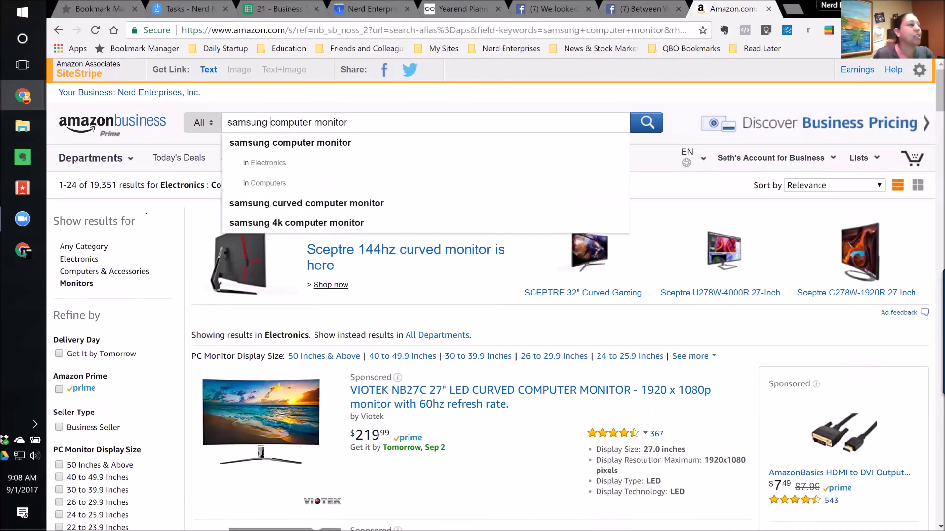
key("Return")
Scroll the results and open the Samsung CF591 Series Curved 27-Inch monitor listing.
left_click(569, 299)
scroll(543, 325, "down", 6)
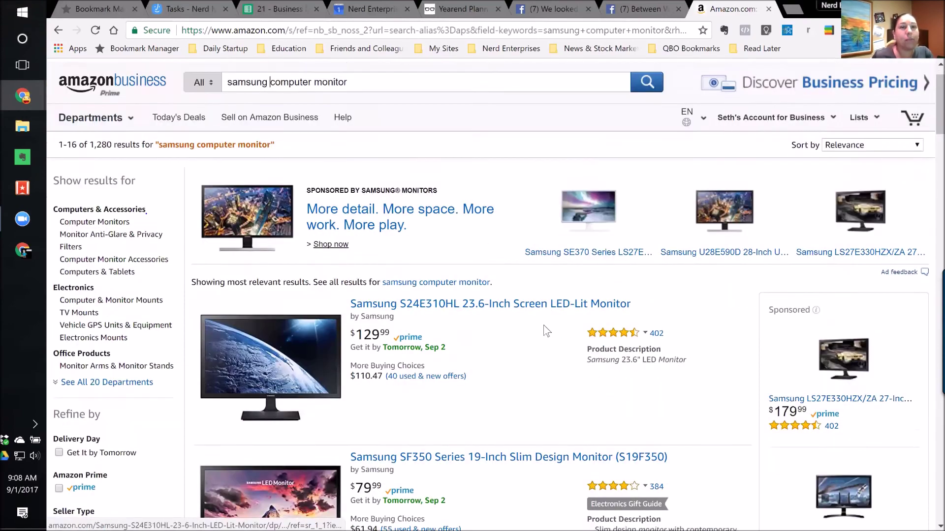
scroll(509, 330, "down", 6)
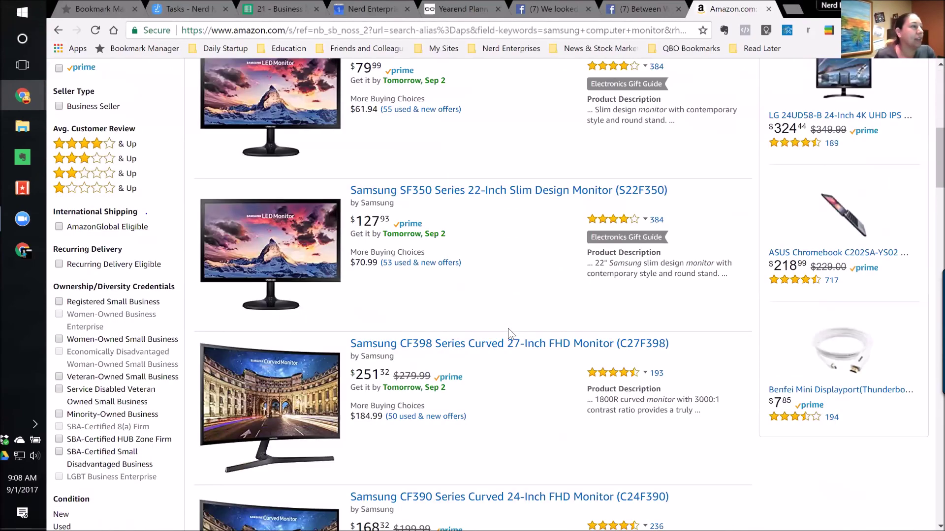
scroll(509, 335, "down", 3)
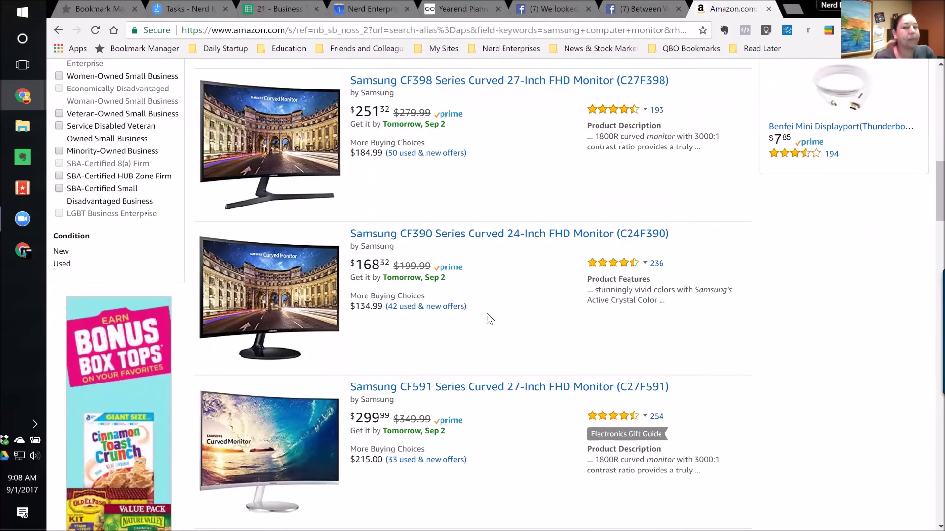
scroll(486, 313, "down", 3)
left_click(476, 257)
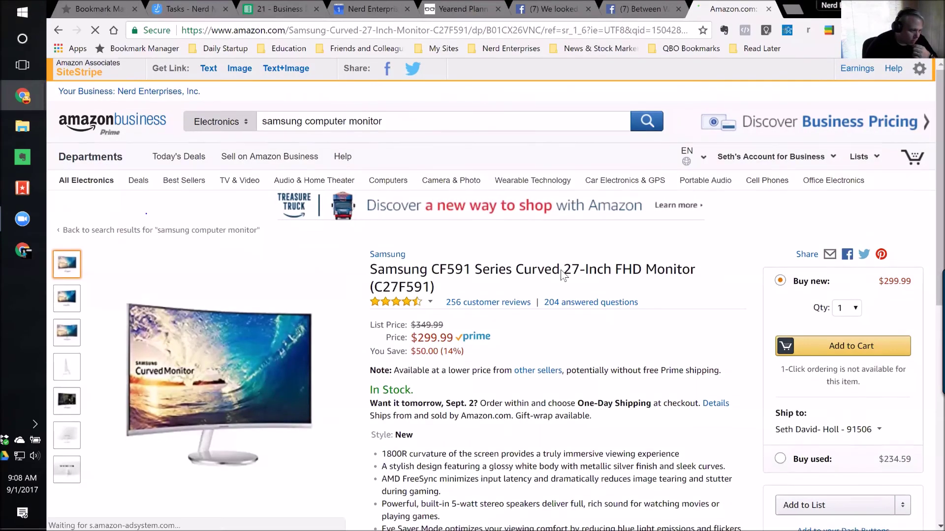
Browse the $299.99 CF591 monitor page and view its enlarged rear-port photo.
scroll(560, 270, "down", 3)
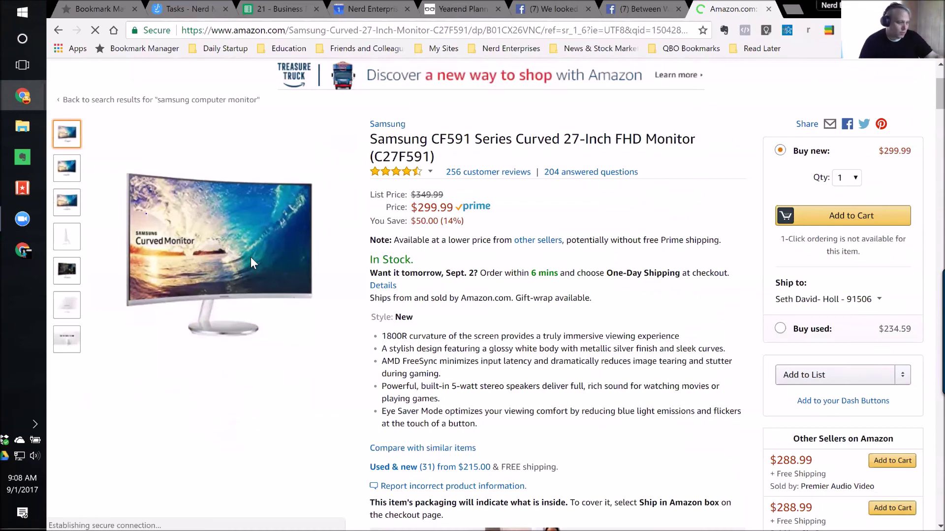
mouse_move(250, 257)
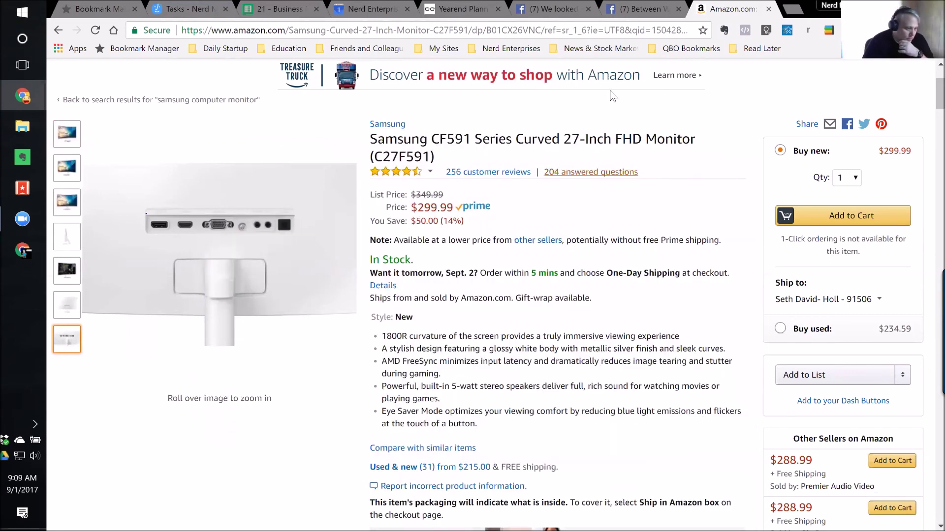
scroll(620, 133, "up", 3)
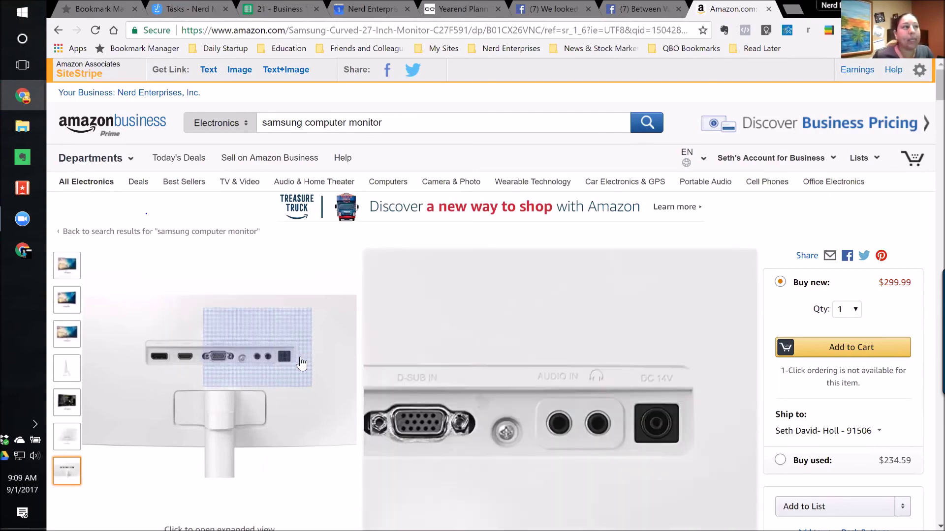
Scroll briefly through the Amazon CF591 monitor page.
scroll(292, 380, "down", 3)
scroll(211, 338, "down", 3)
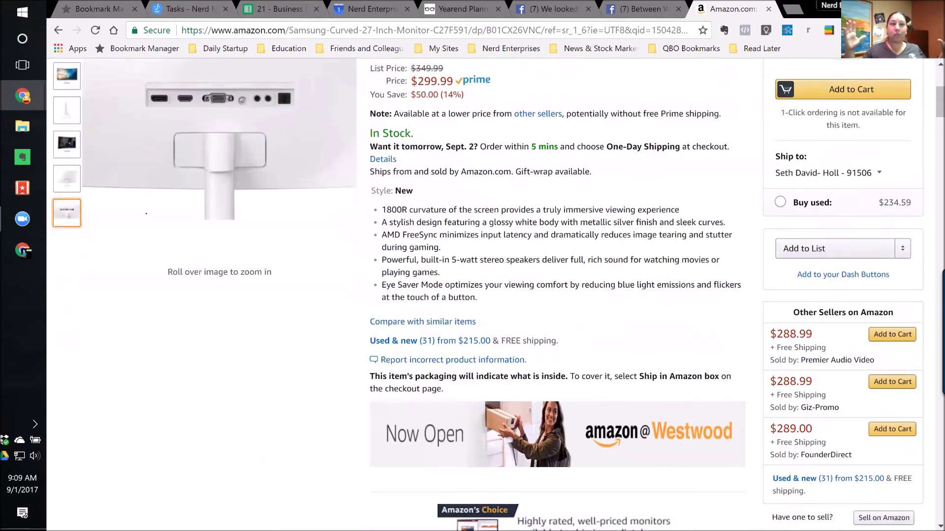
scroll(217, 246, "up", 3)
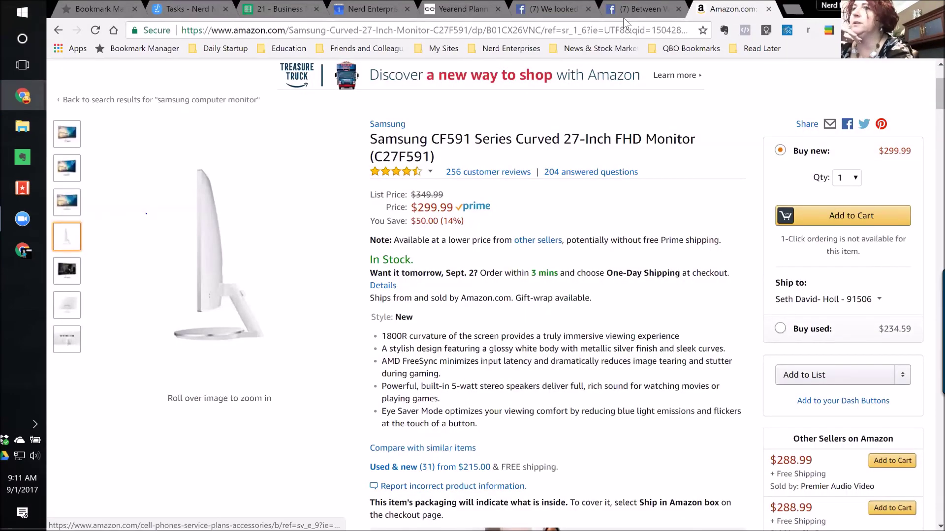
Switch to the Nerd Enterprises Facebook live video and scroll to its viewer comments.
left_click(534, 12)
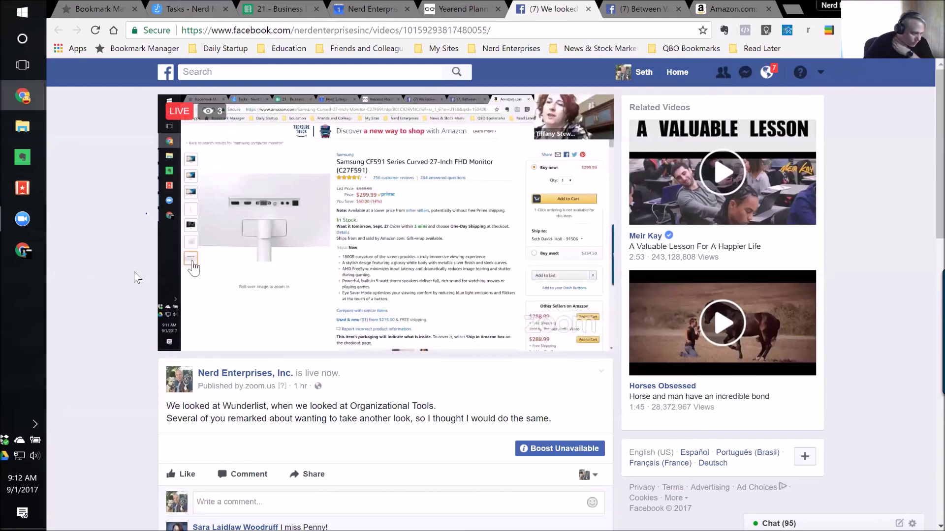
scroll(132, 276, "down", 5)
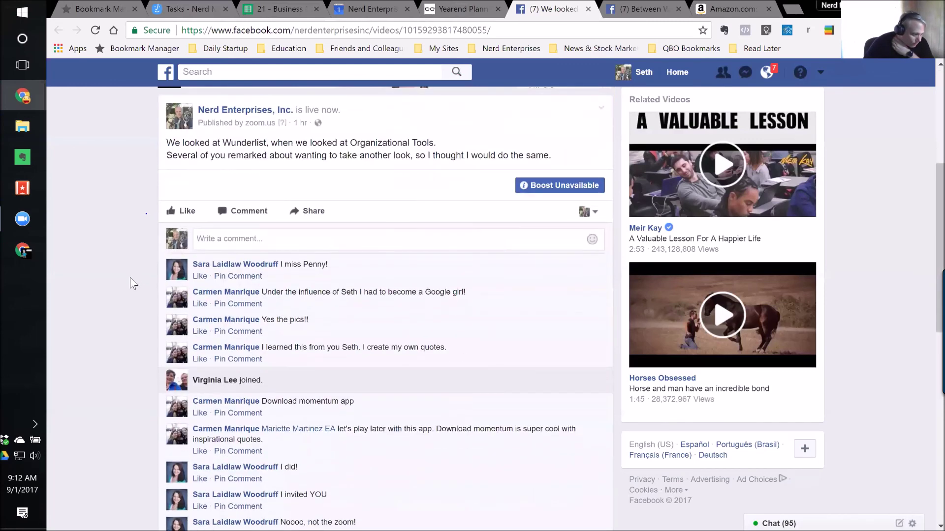
scroll(118, 305, "down", 2)
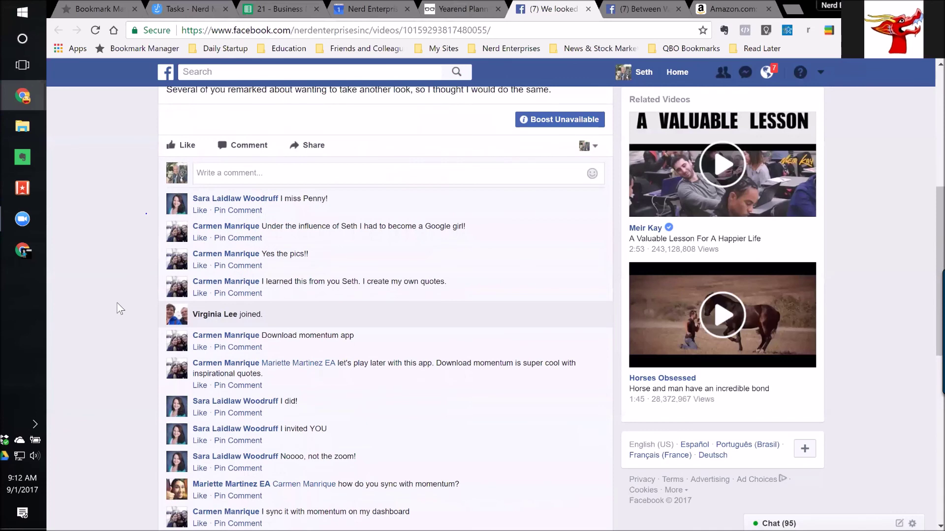